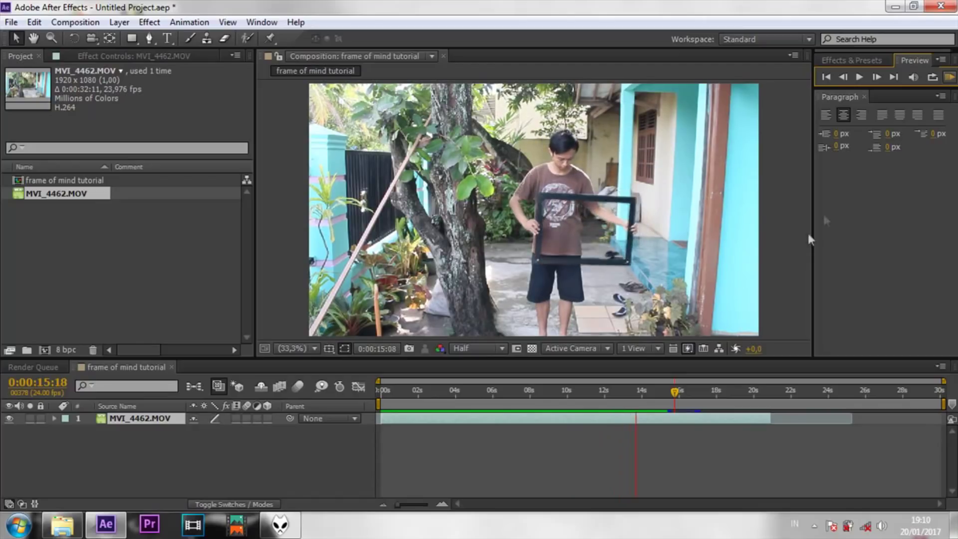
Preview the clip from about one second, then step frame by frame to 0:00:04:04
click(952, 79)
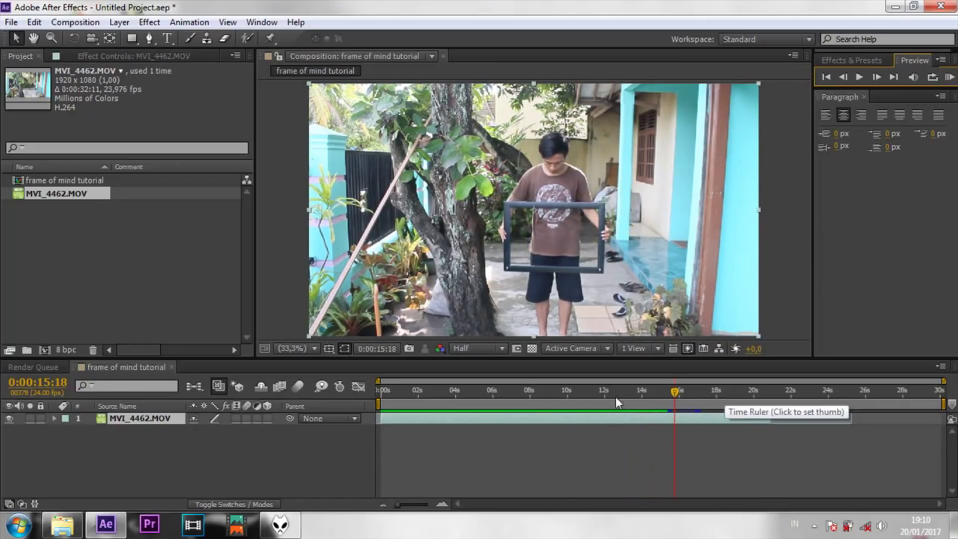
click(410, 393)
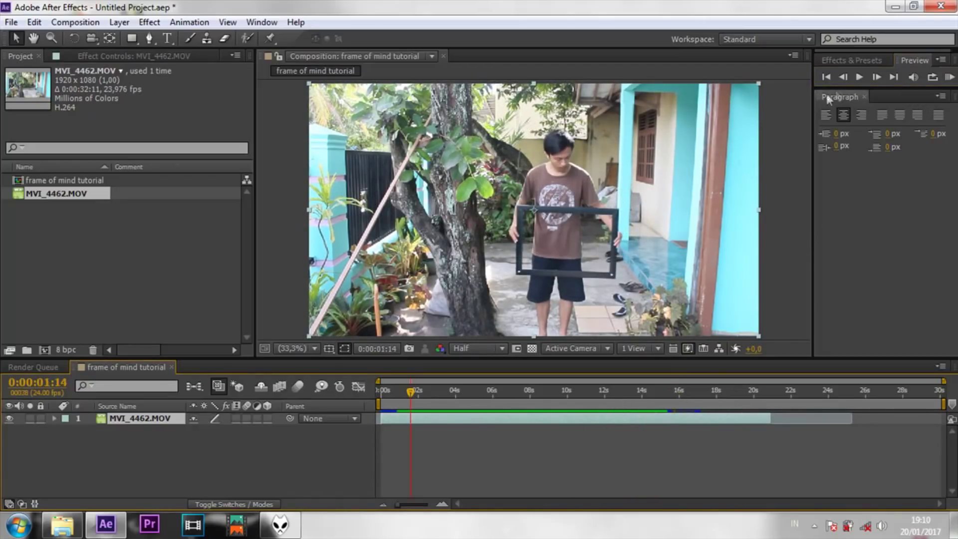
click(859, 77)
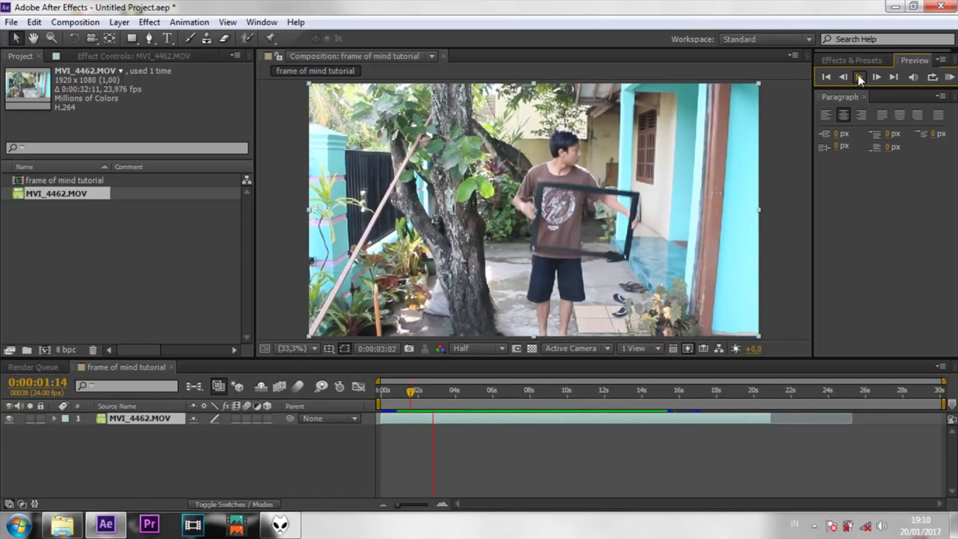
click(859, 78)
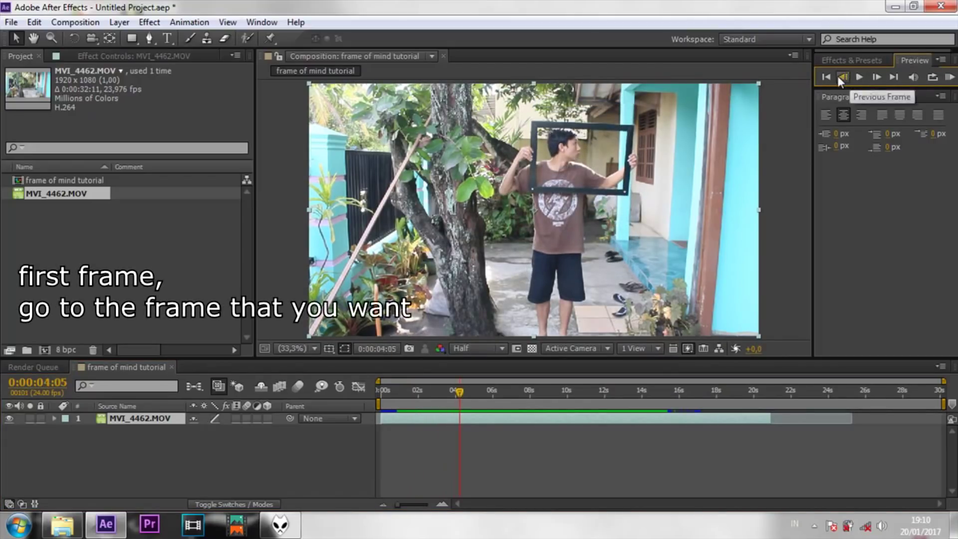
click(837, 76)
click(837, 74)
click(837, 74)
click(876, 76)
click(875, 76)
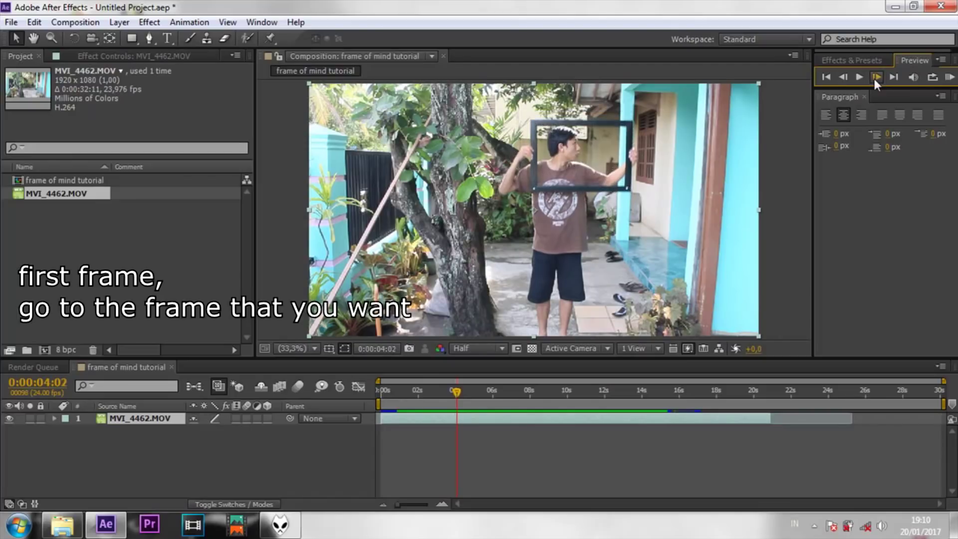
click(875, 77)
click(876, 76)
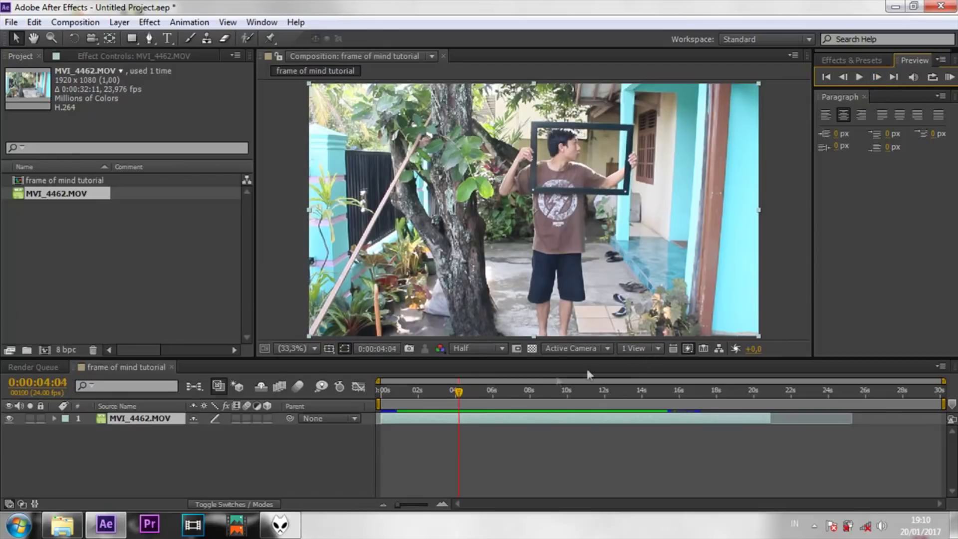
Split the clip at 0:00:04:04 and rename the second layer 'person'
key(ctrl+shift+d)
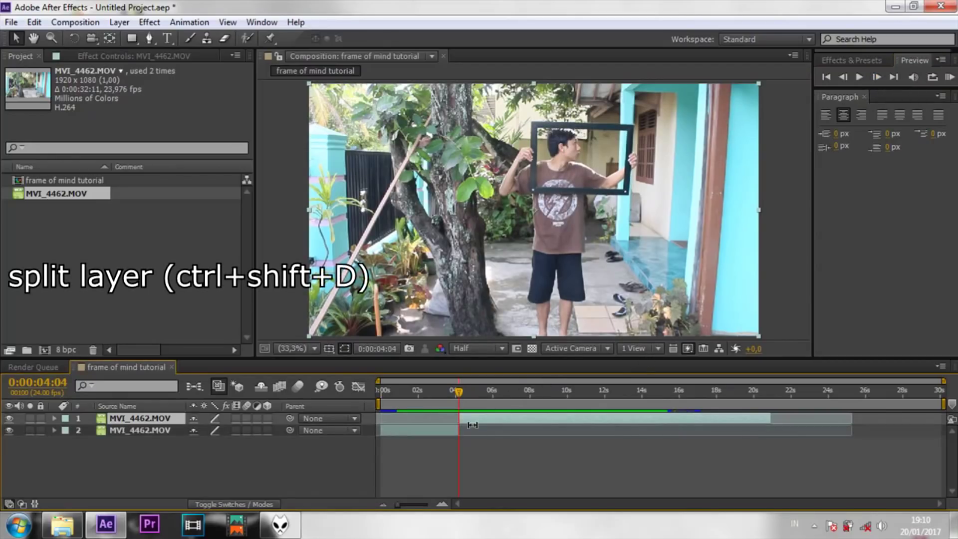
click(149, 432)
right_click(149, 431)
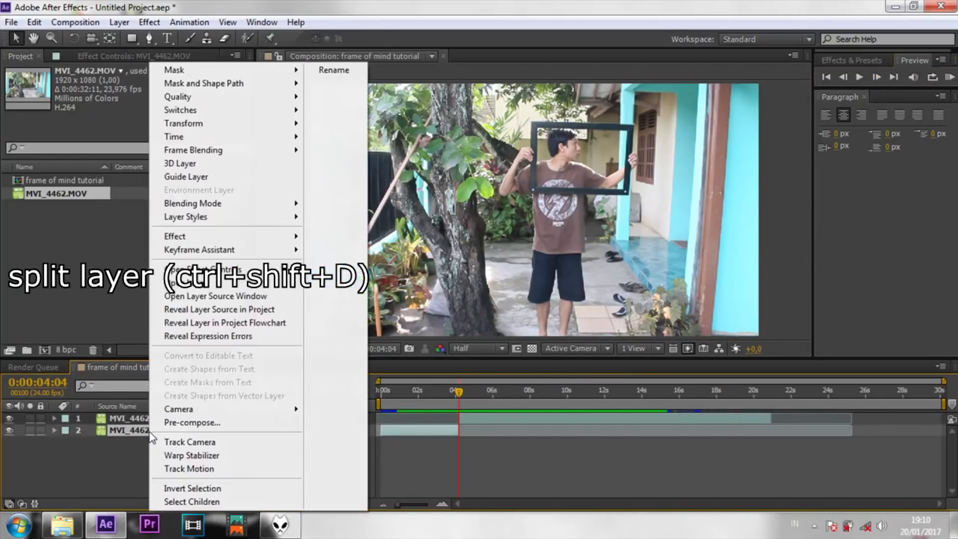
click(333, 70)
text(p)
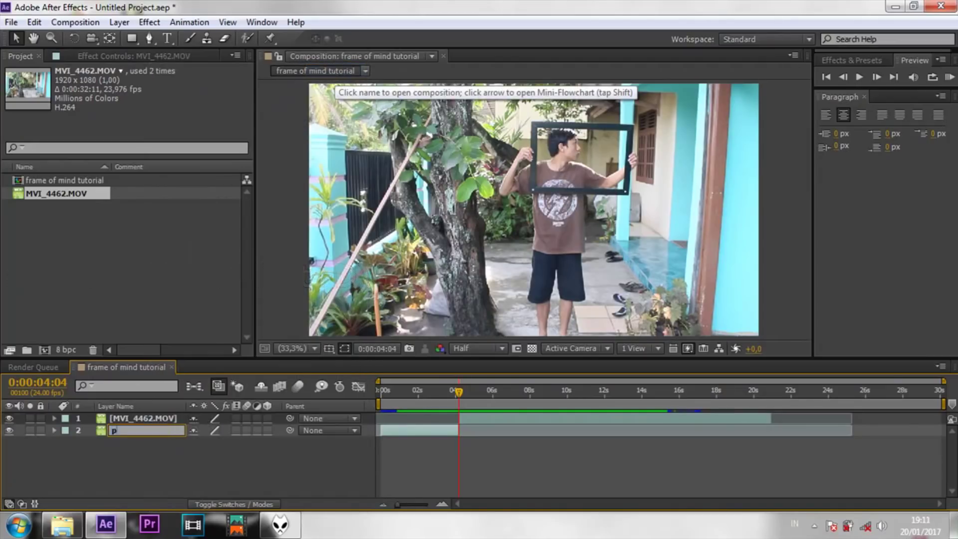
text(erson)
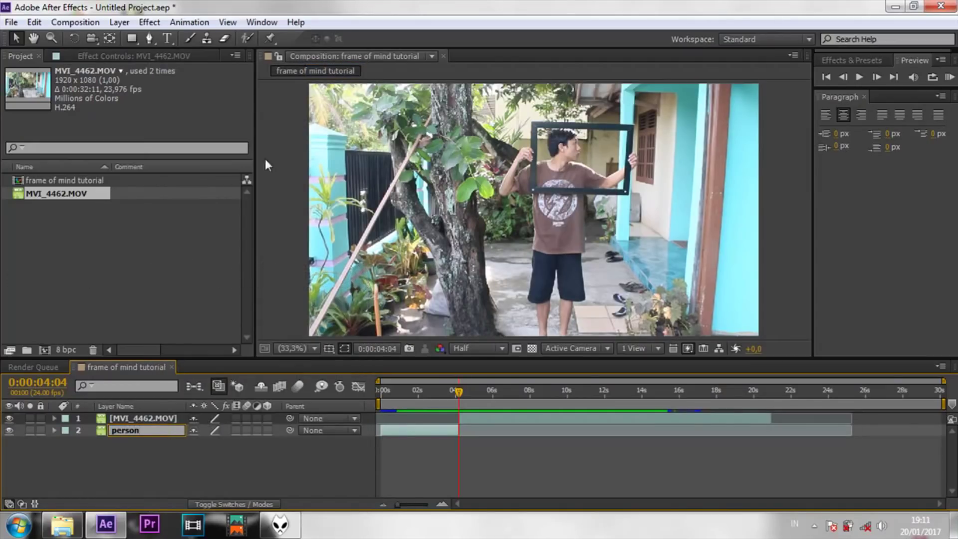
key(Return)
Rename the first layer 'frame 1'
click(157, 418)
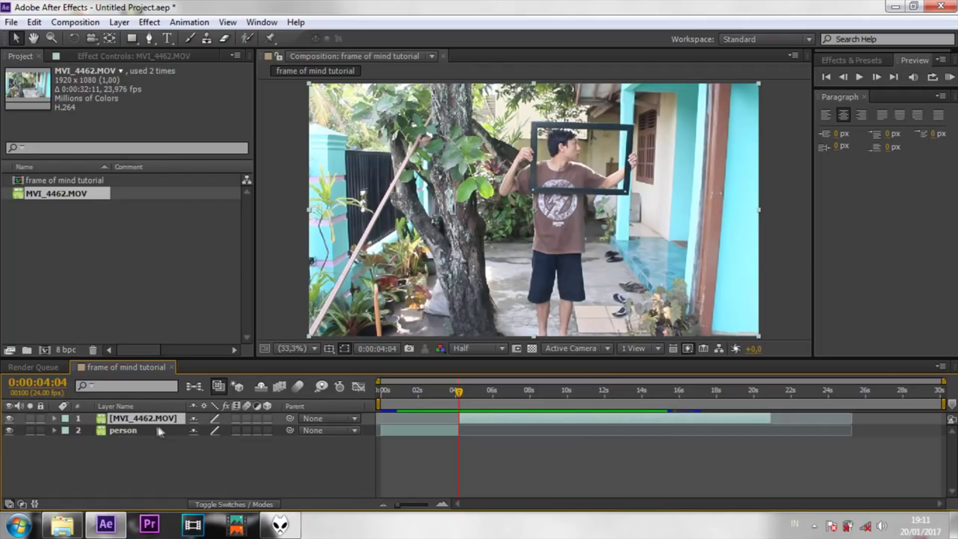
right_click(157, 420)
click(345, 71)
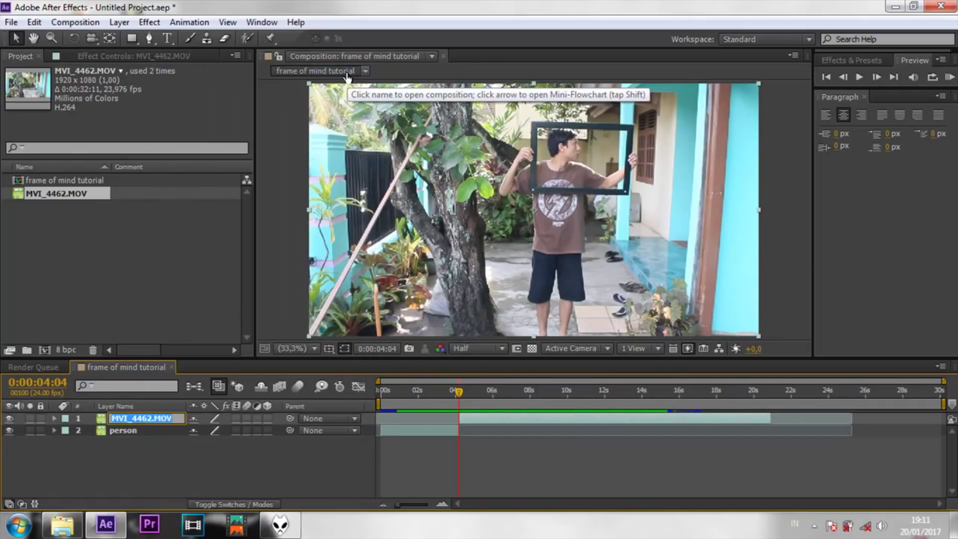
text(fra)
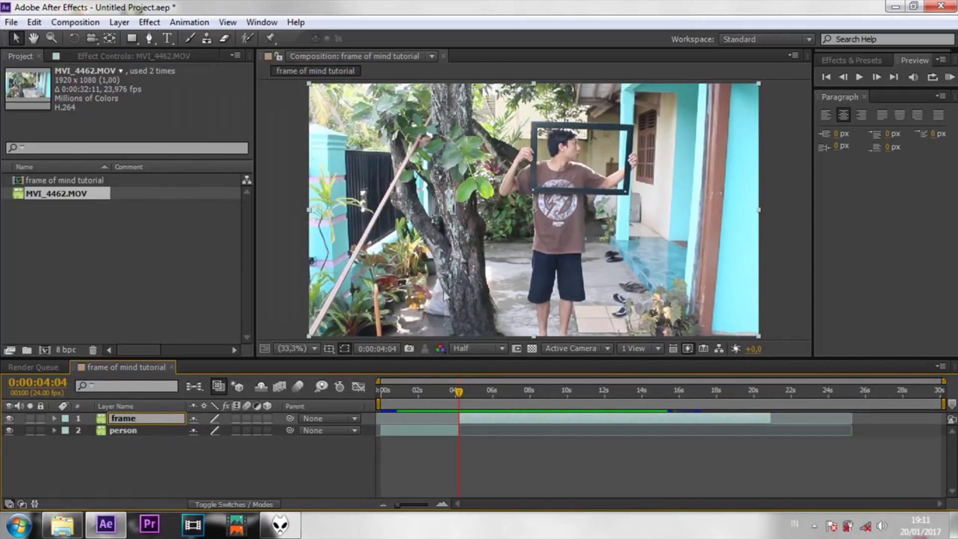
text(me 1)
click(498, 423)
Freeze the frame 1 layer on the current frame and scrub to check the hold
right_click(498, 424)
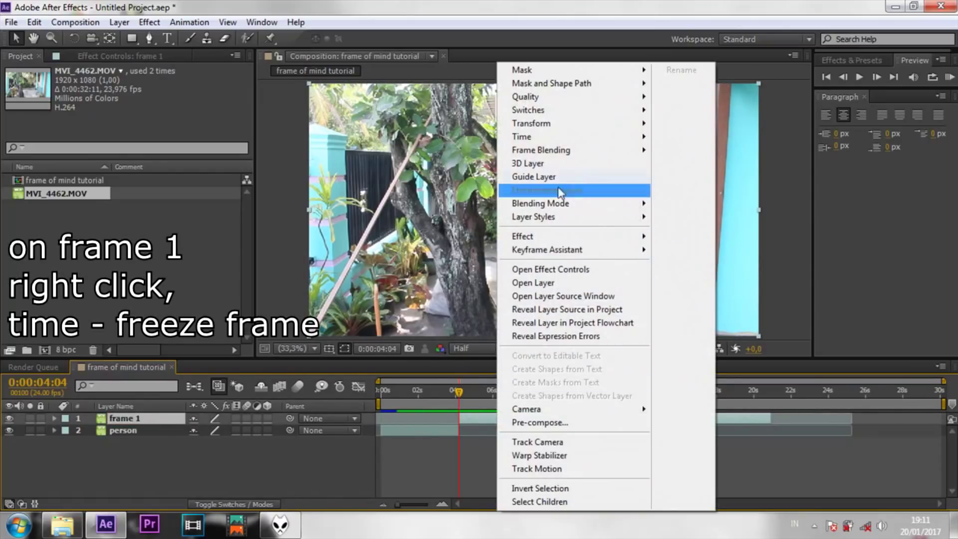
mouse_move(574, 138)
click(763, 183)
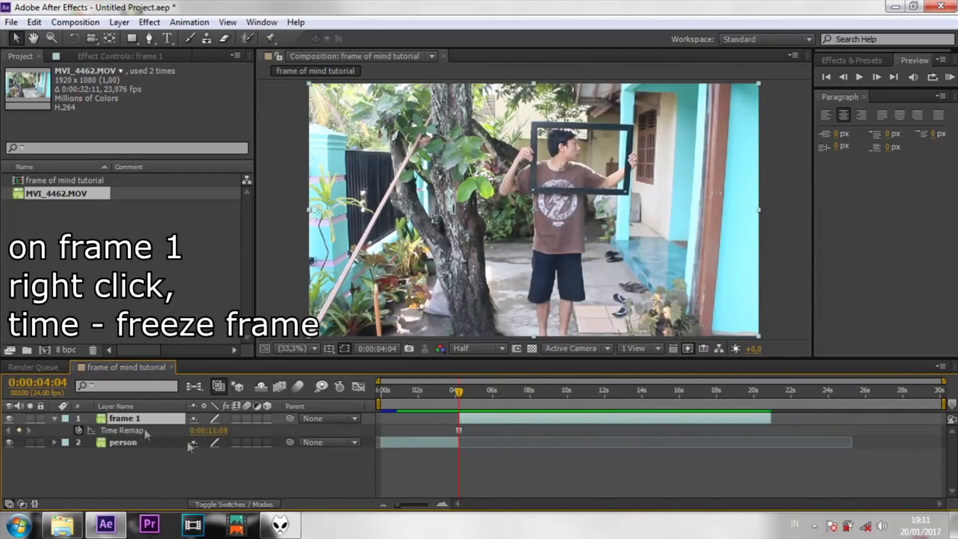
key(u)
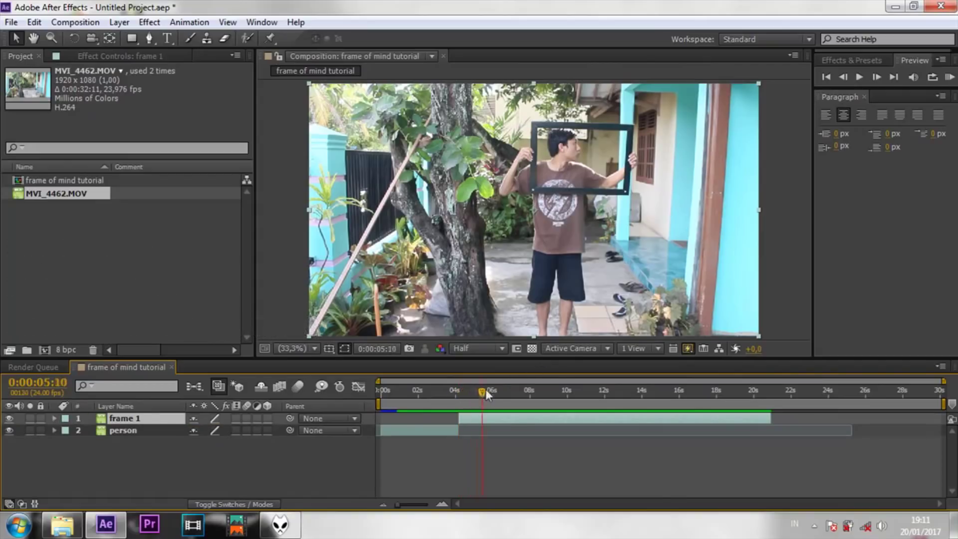
drag(487, 394, 377, 399)
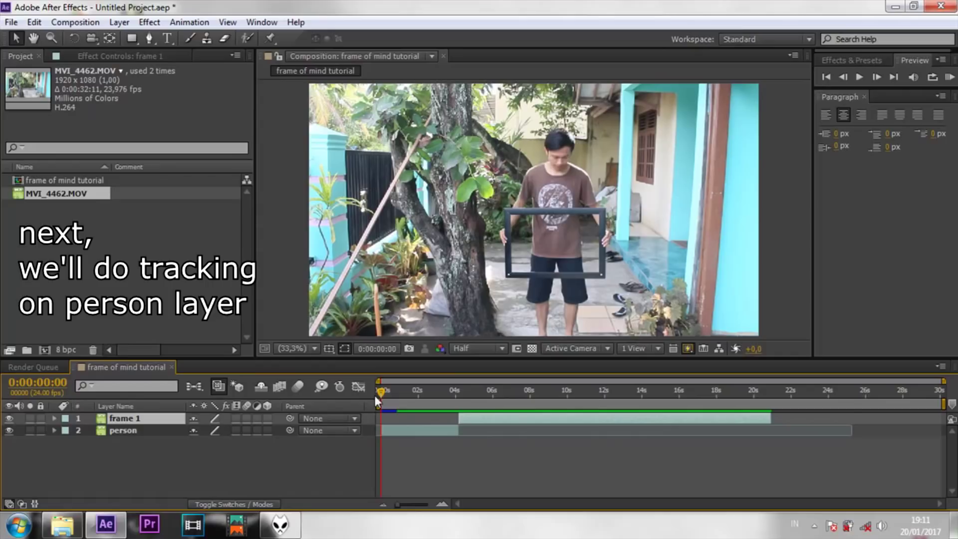
Select the person layer and set the preview resolution to Full
click(420, 430)
click(477, 349)
click(477, 387)
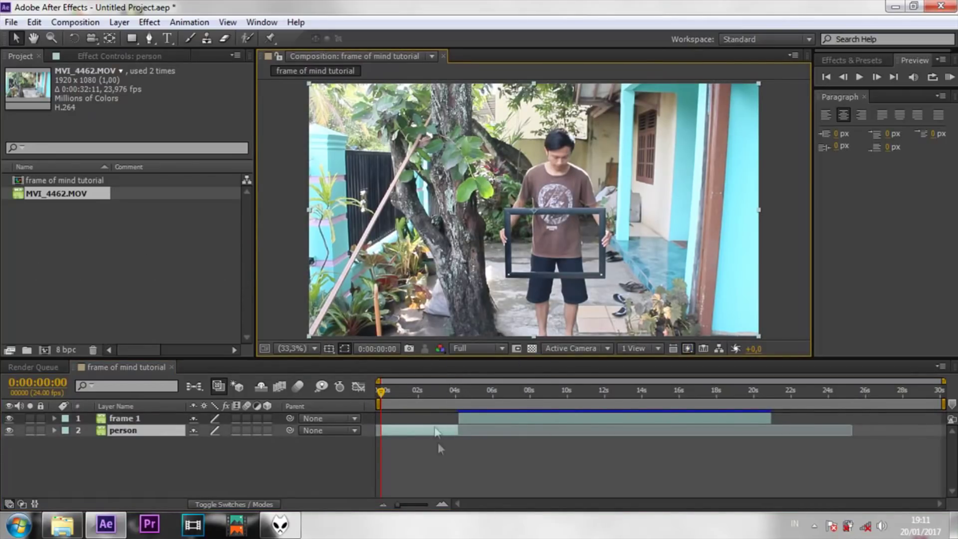
Start a motion track on the person layer tracking position, rotation and scale
click(261, 22)
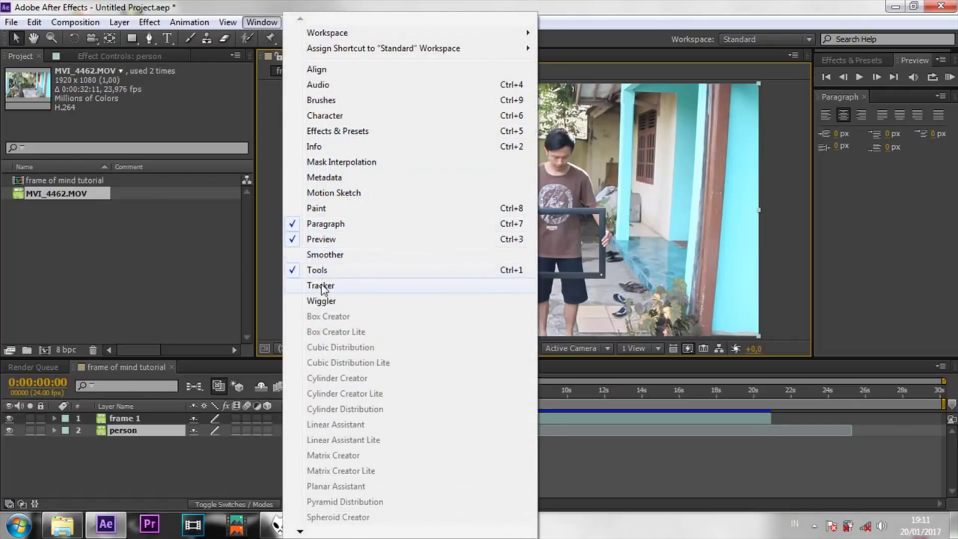
click(329, 282)
click(845, 134)
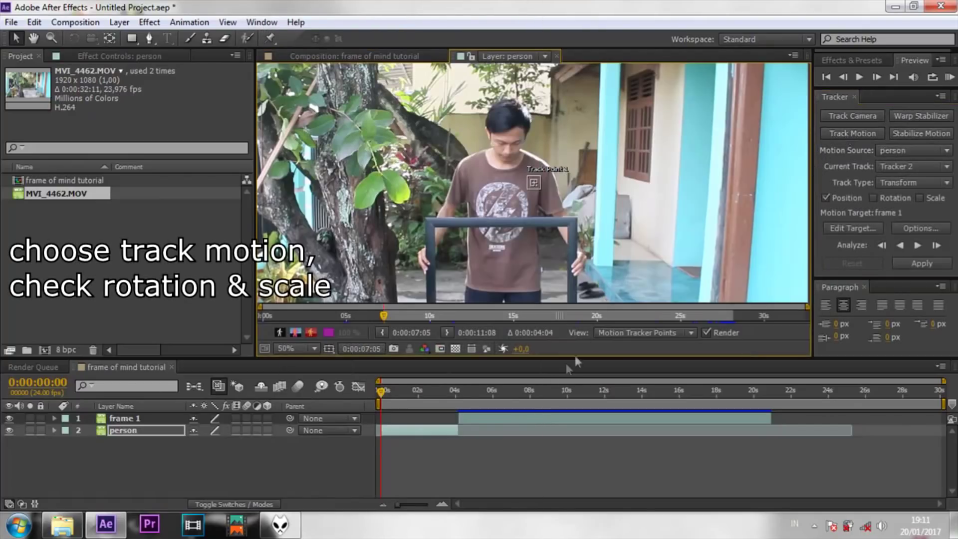
click(874, 198)
click(920, 198)
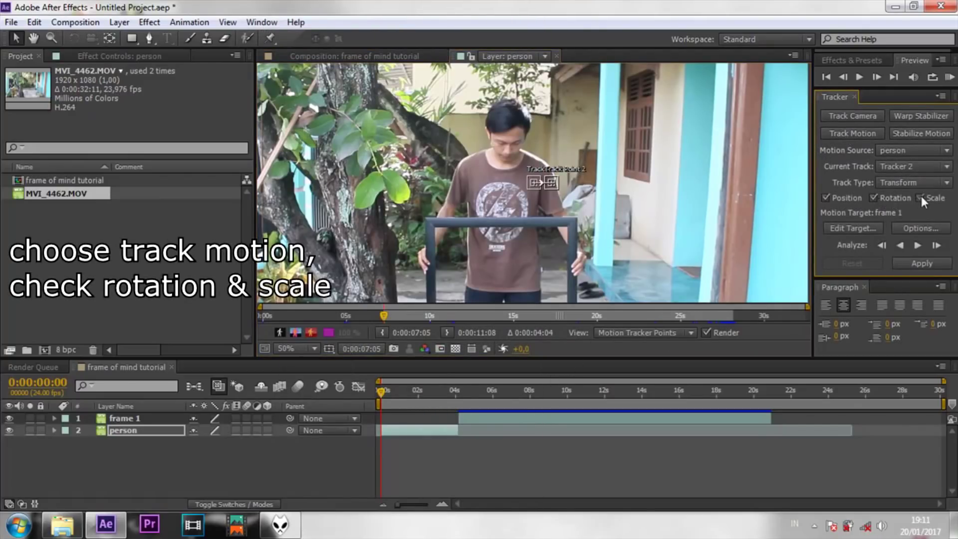
drag(460, 179, 478, 156)
scroll(478, 150, up, 2)
click(17, 38)
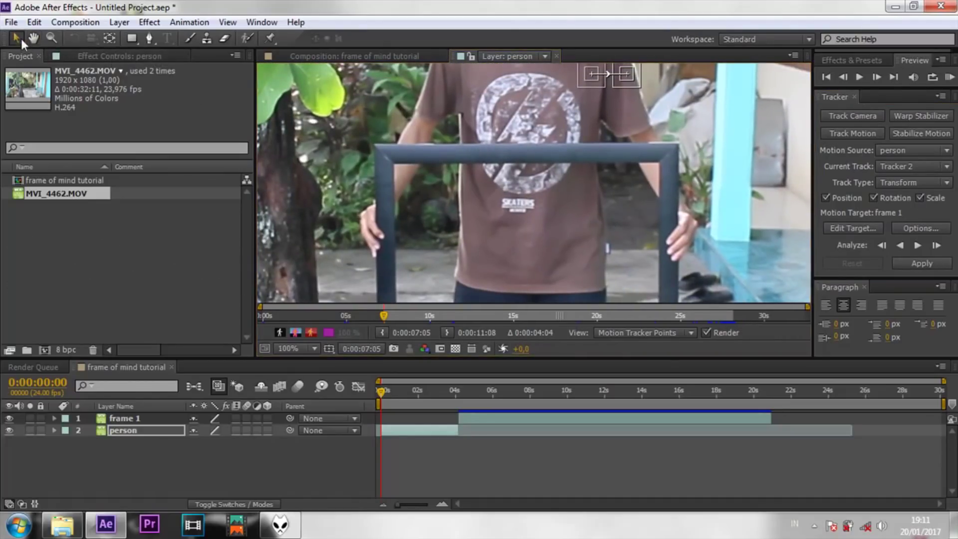
Place Track Point 1 and Track Point 2 on the white markers along the frame's bottom bar
drag(598, 69, 626, 85)
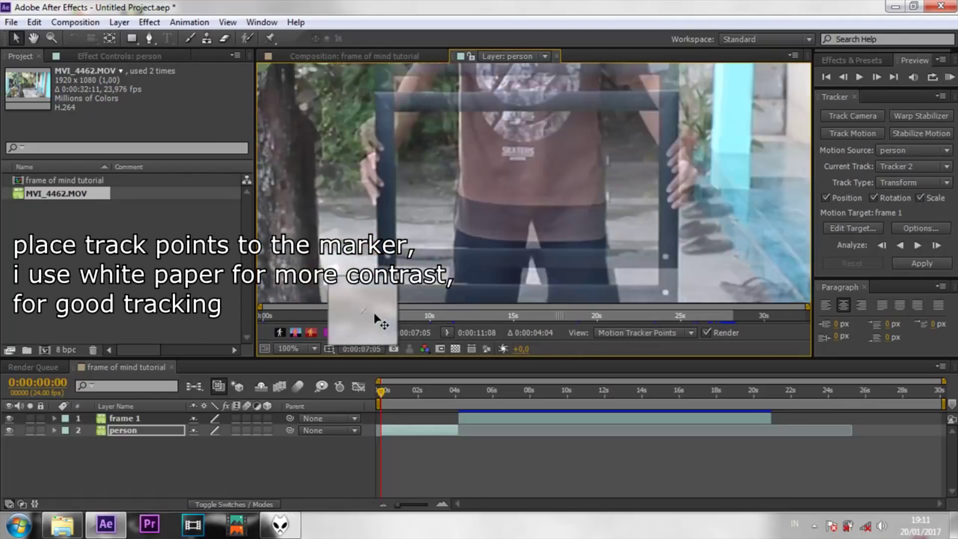
drag(376, 321, 397, 220)
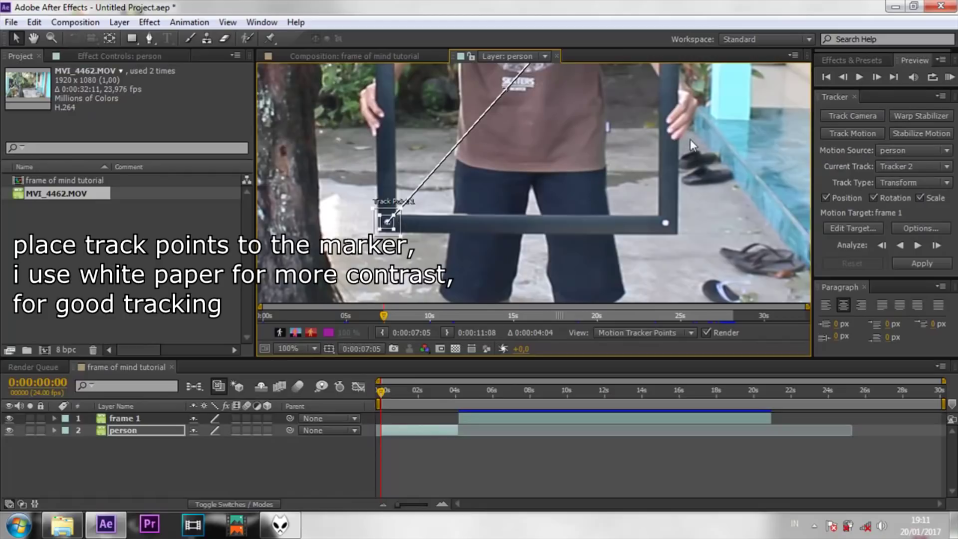
key(comma)
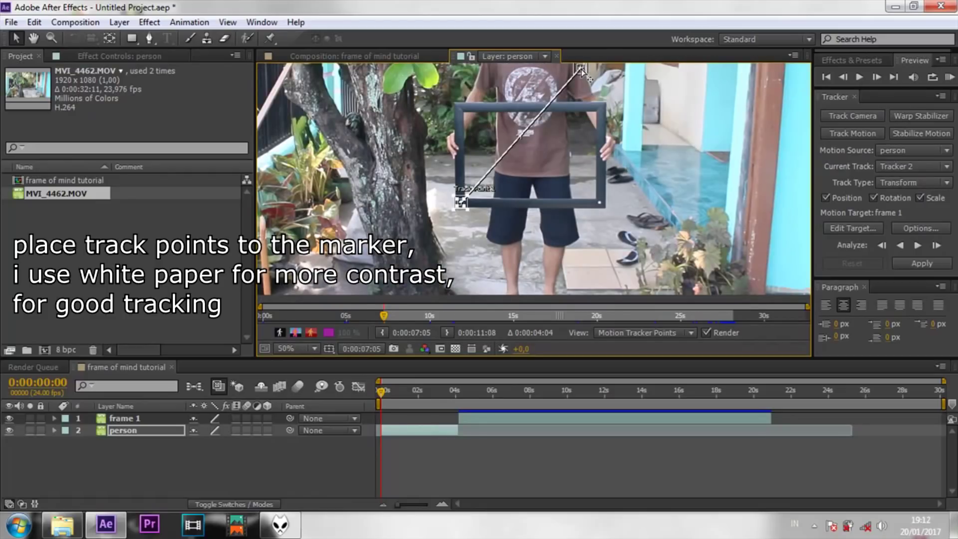
mouse_move(590, 74)
mouse_down()
mouse_move(579, 74)
mouse_move(609, 214)
mouse_move(600, 230)
mouse_up()
key(period)
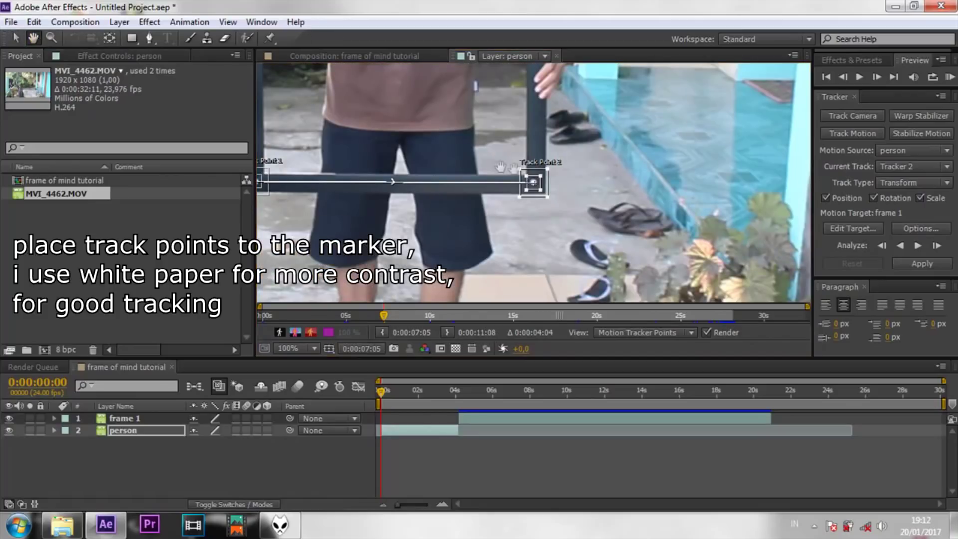
double_click(46, 37)
click(15, 37)
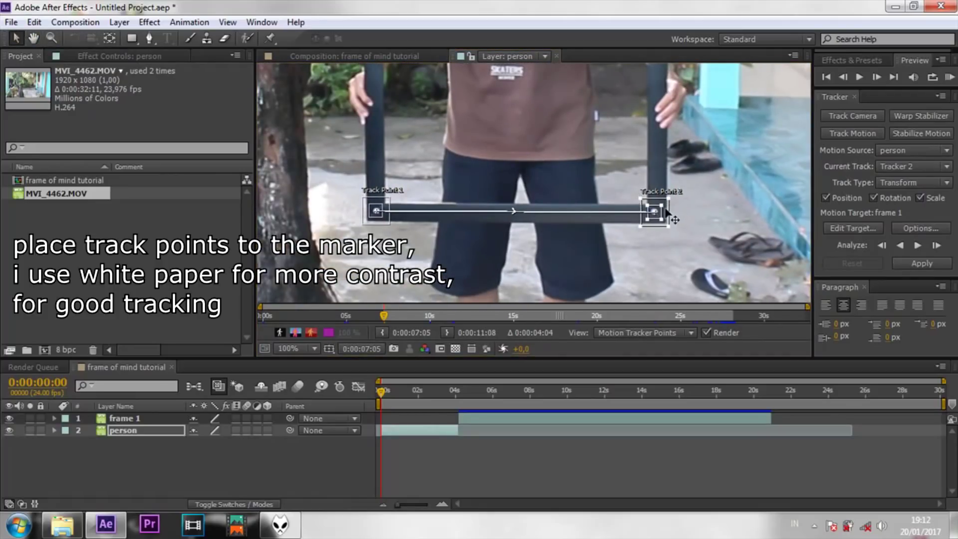
drag(666, 210, 665, 209)
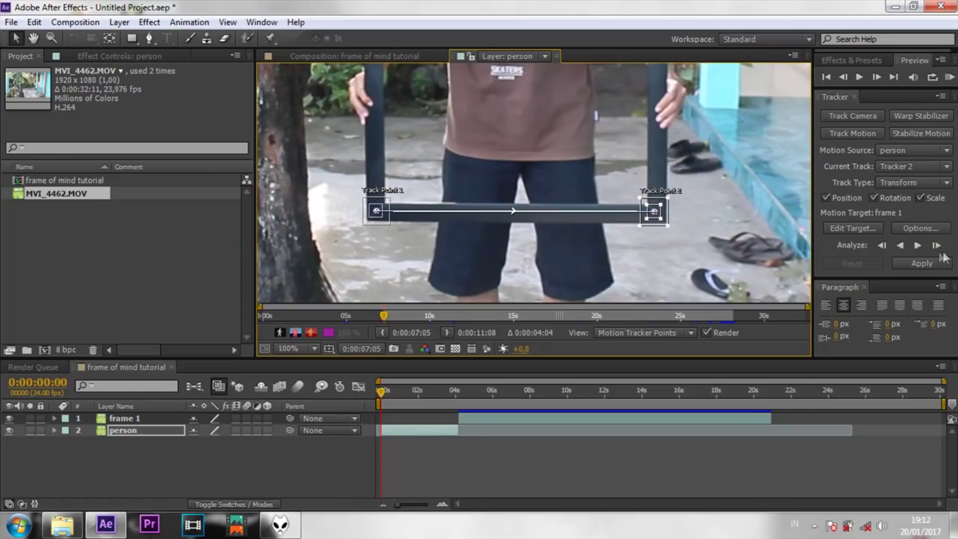
Start a quick forward analysis, stop it, then track both points forward frame by frame
click(918, 246)
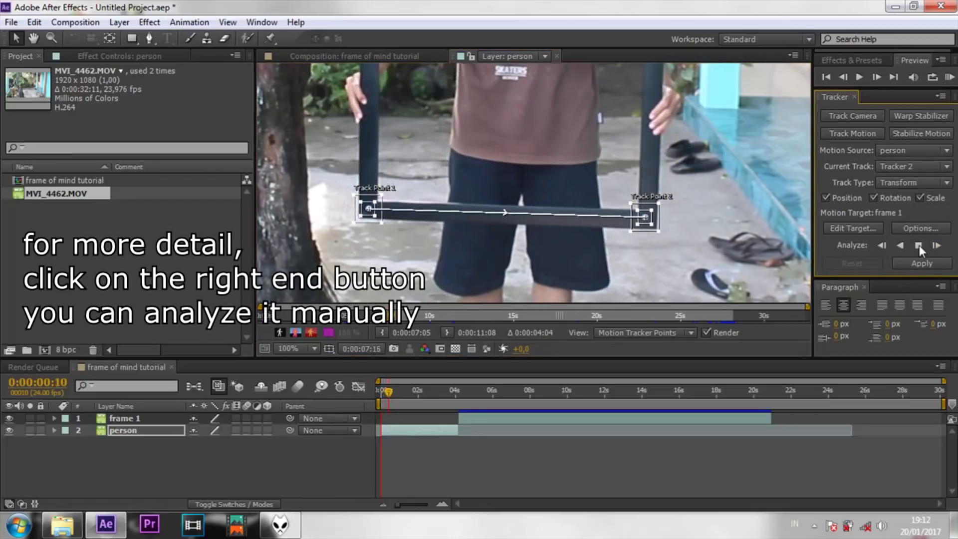
click(919, 245)
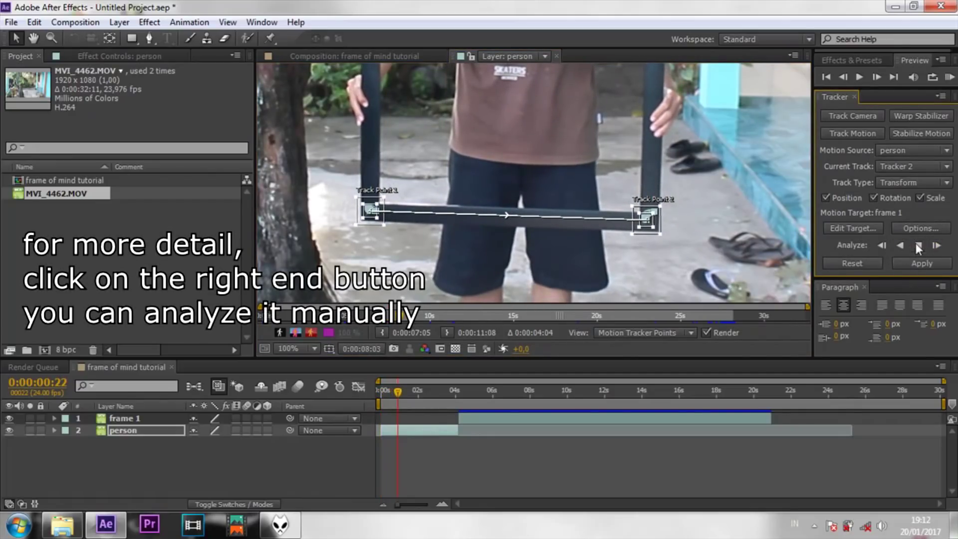
click(936, 245)
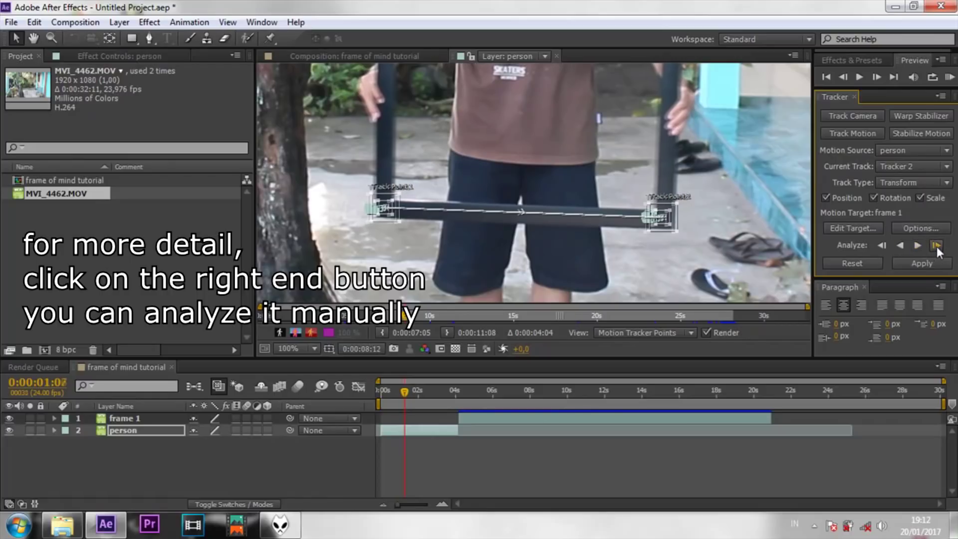
click(936, 245)
click(936, 245)
click(936, 245)
click(936, 245)
click(936, 245)
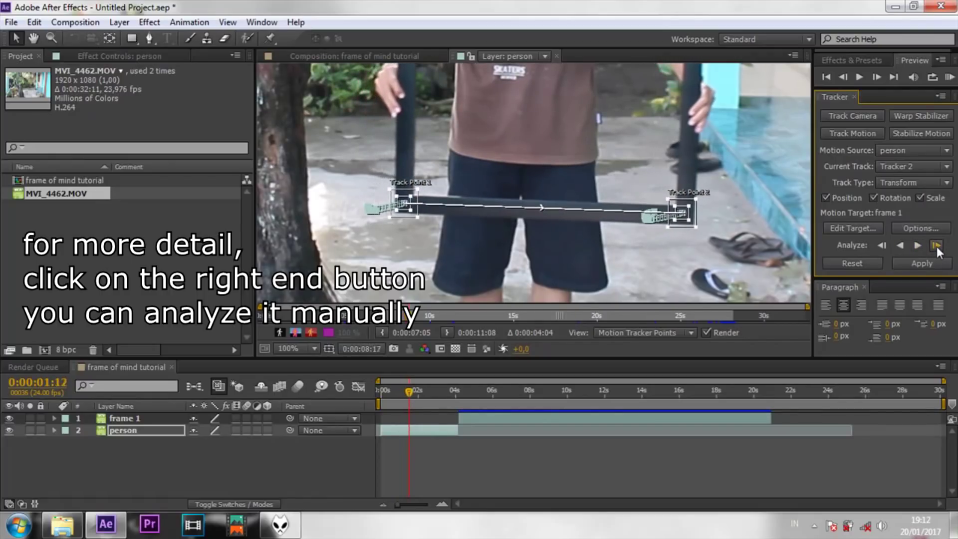
click(936, 245)
click(936, 245)
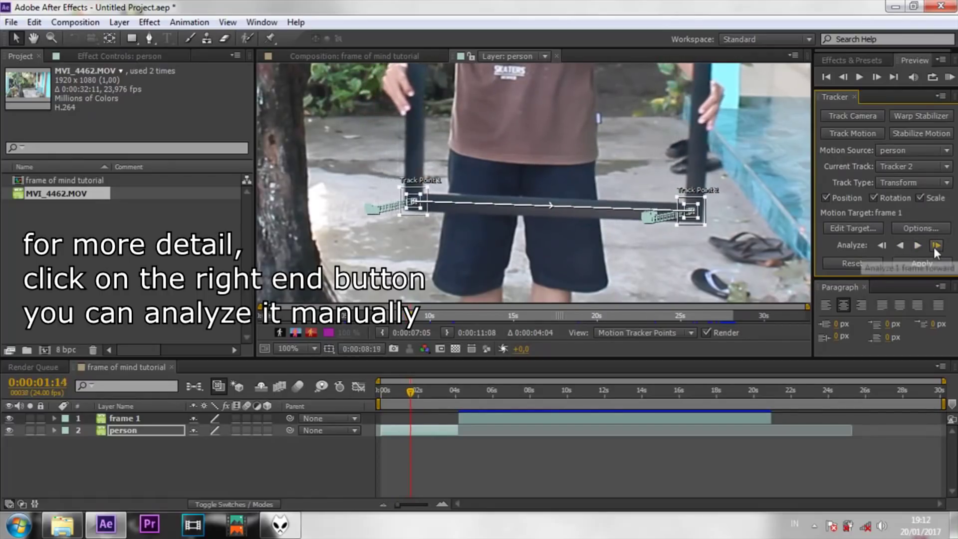
click(936, 245)
click(936, 245)
click(936, 245)
click(936, 245)
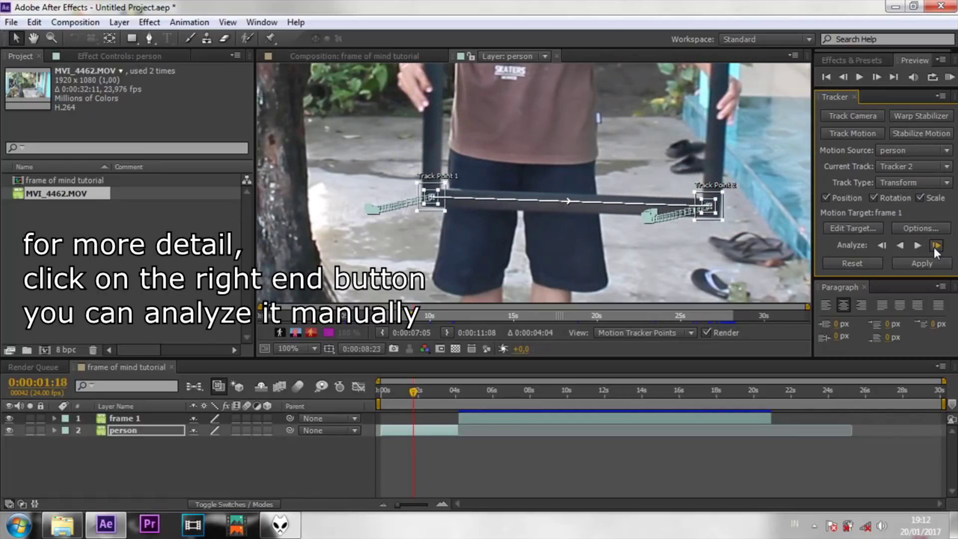
click(936, 245)
click(936, 245)
click(937, 245)
click(936, 245)
click(934, 247)
click(933, 247)
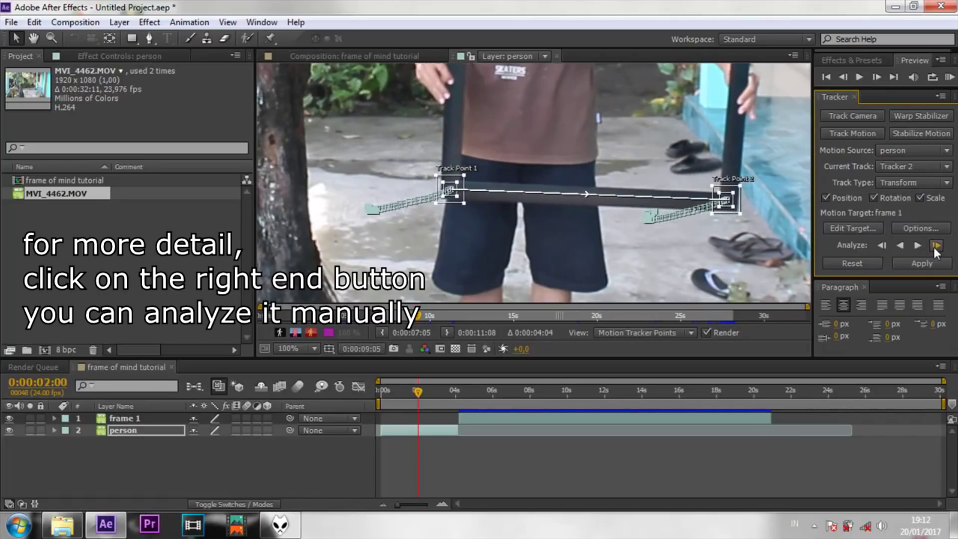
click(933, 247)
Pan the layer view to follow the bottom bar and keep tracking one frame at a time to 0:00:10:03
key(h)
drag(671, 149, 589, 177)
click(942, 244)
click(941, 243)
click(941, 244)
click(941, 243)
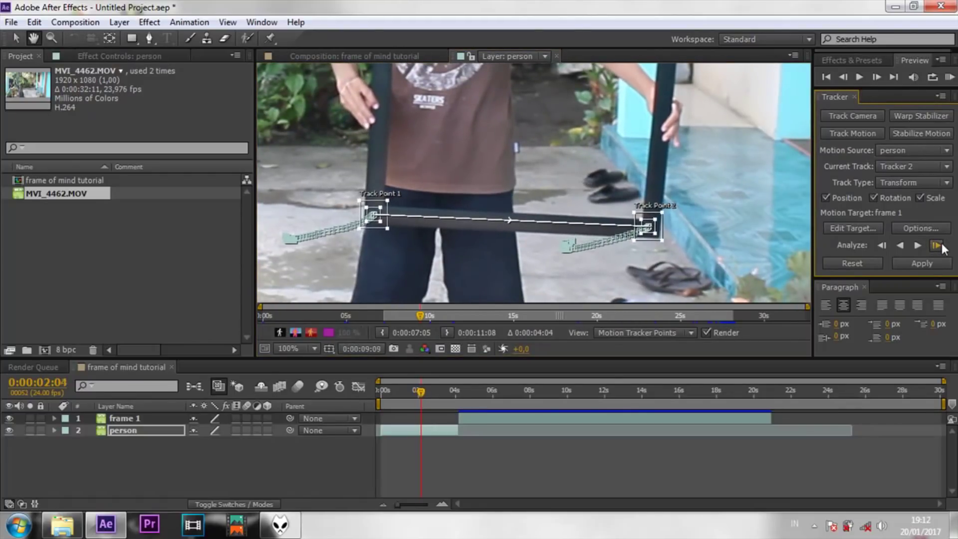
click(942, 244)
click(941, 243)
click(941, 244)
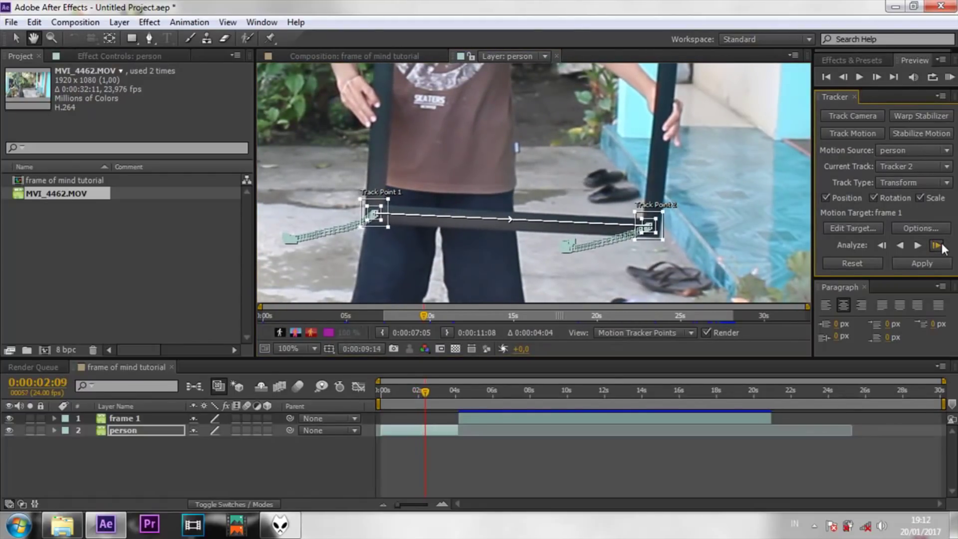
click(941, 245)
click(941, 245)
click(941, 245)
click(941, 244)
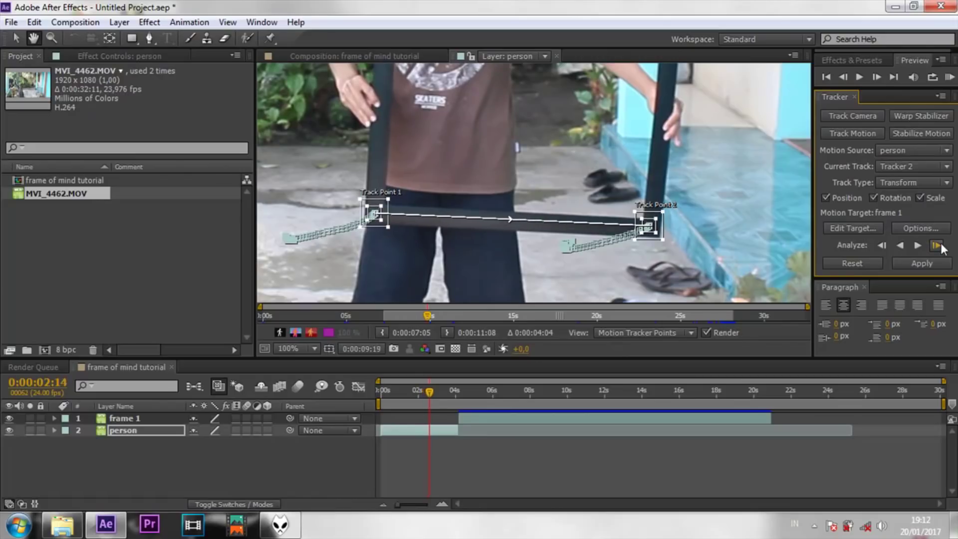
click(941, 243)
click(941, 243)
click(941, 244)
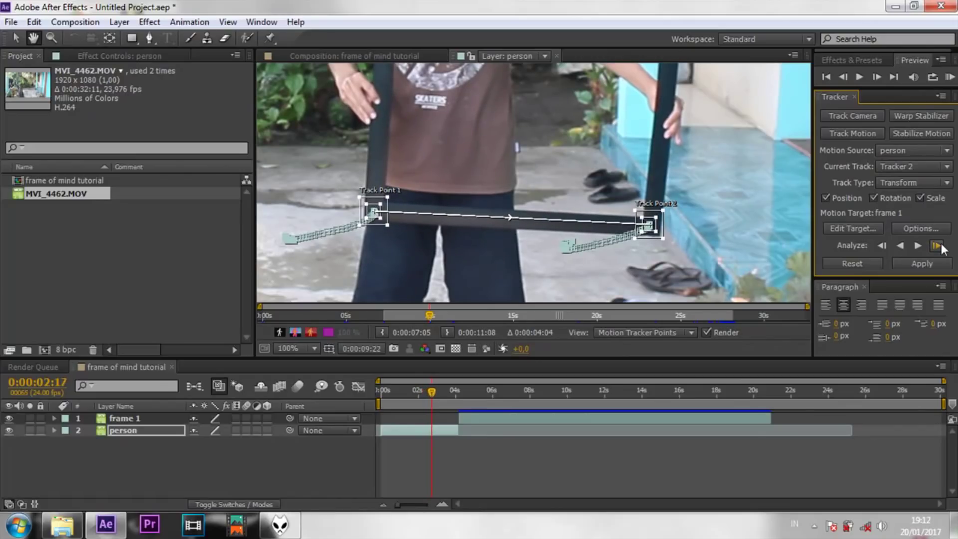
click(941, 243)
click(941, 244)
click(941, 243)
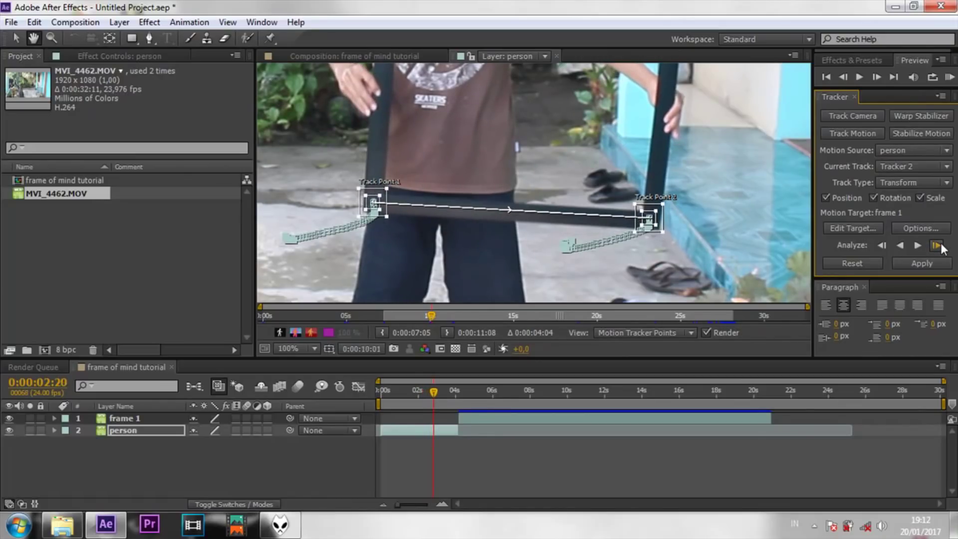
click(941, 243)
click(940, 241)
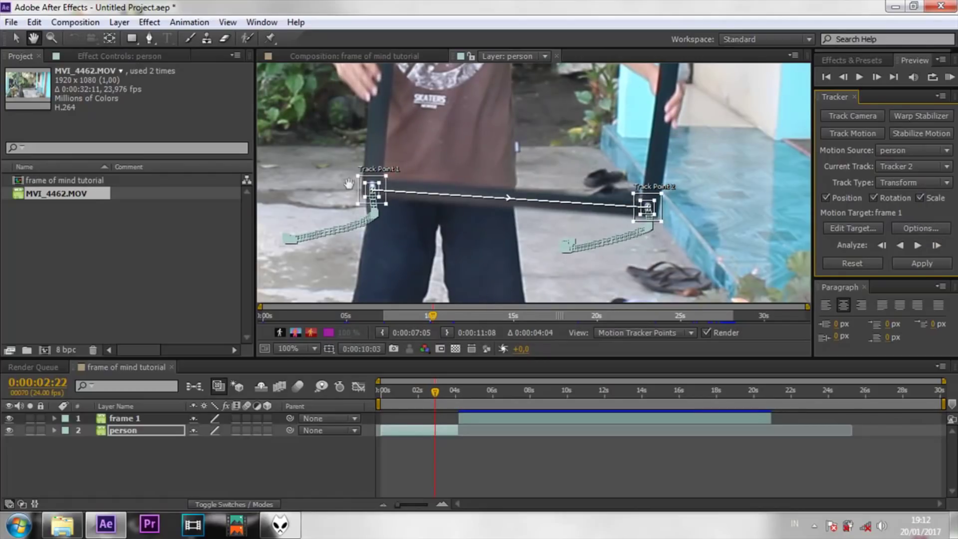
Re-seat Track Points 1 and 2 on the frame corners, tracking one frame forward after each fix
click(15, 37)
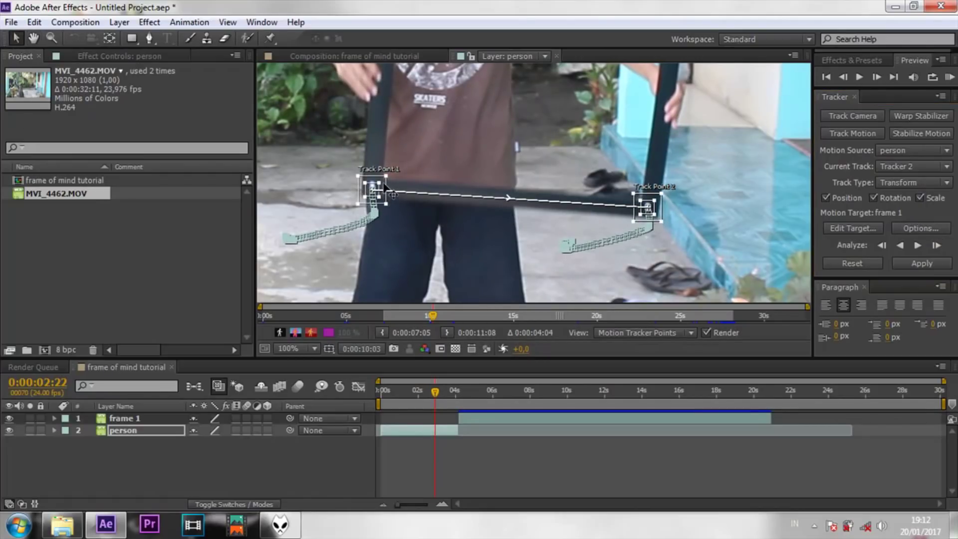
drag(387, 186, 387, 183)
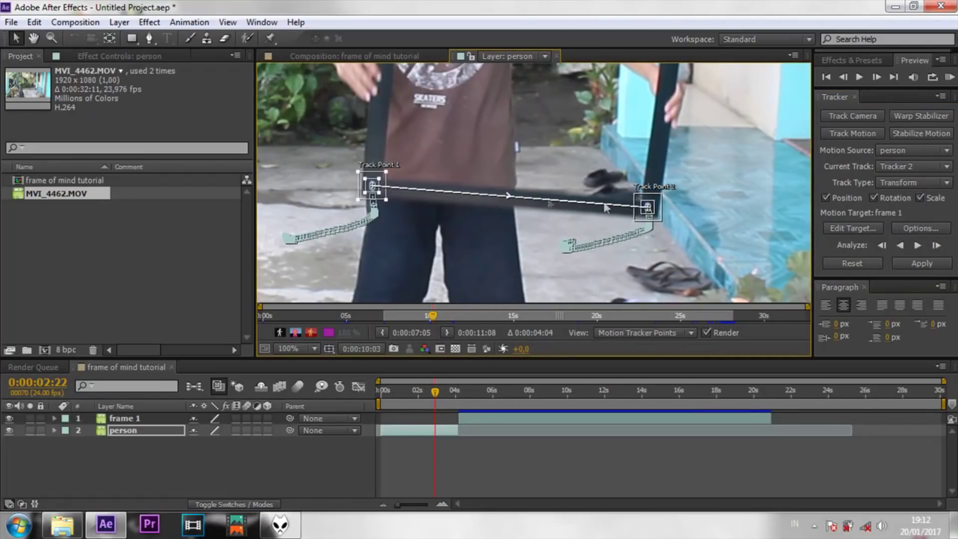
click(941, 245)
drag(380, 169, 379, 165)
drag(660, 202, 660, 188)
click(936, 245)
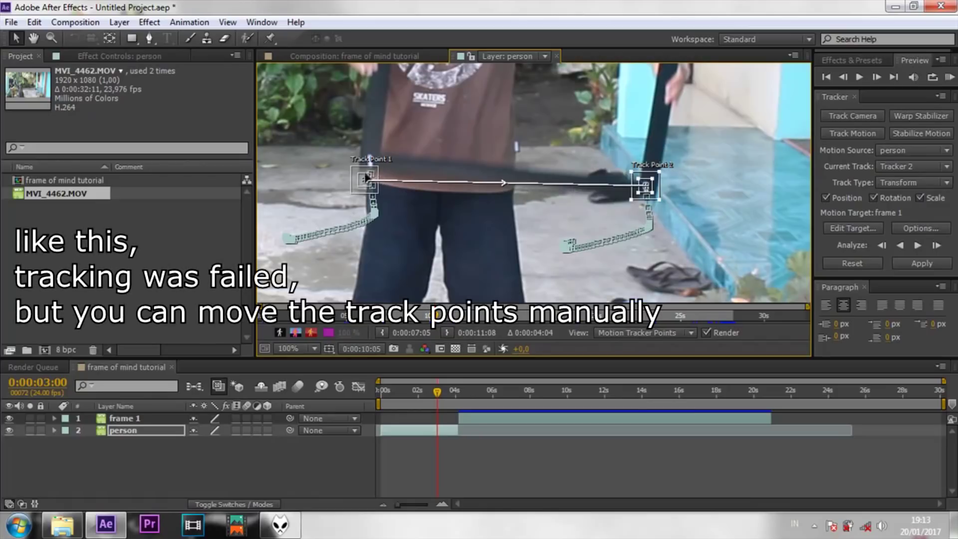
drag(360, 179, 370, 159)
click(936, 245)
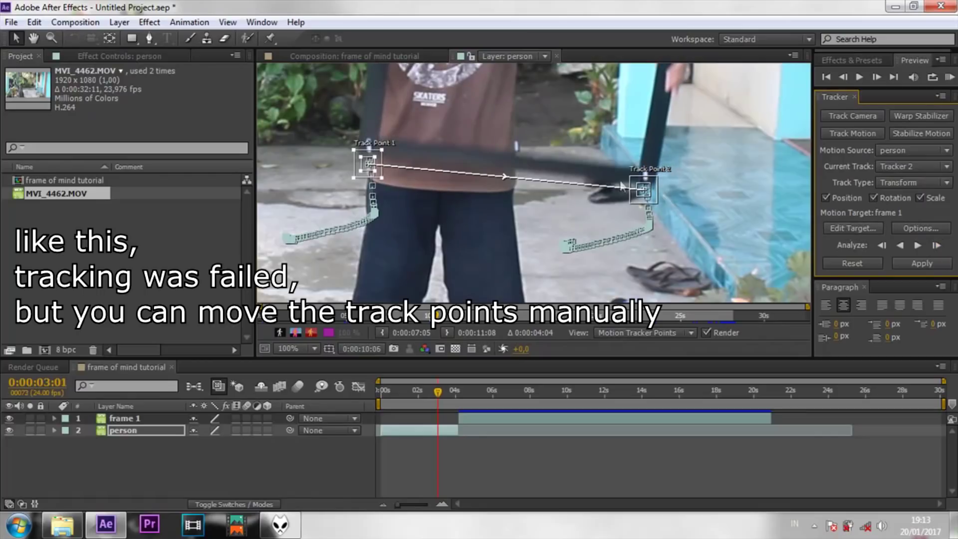
drag(649, 176, 650, 161)
drag(369, 162, 382, 145)
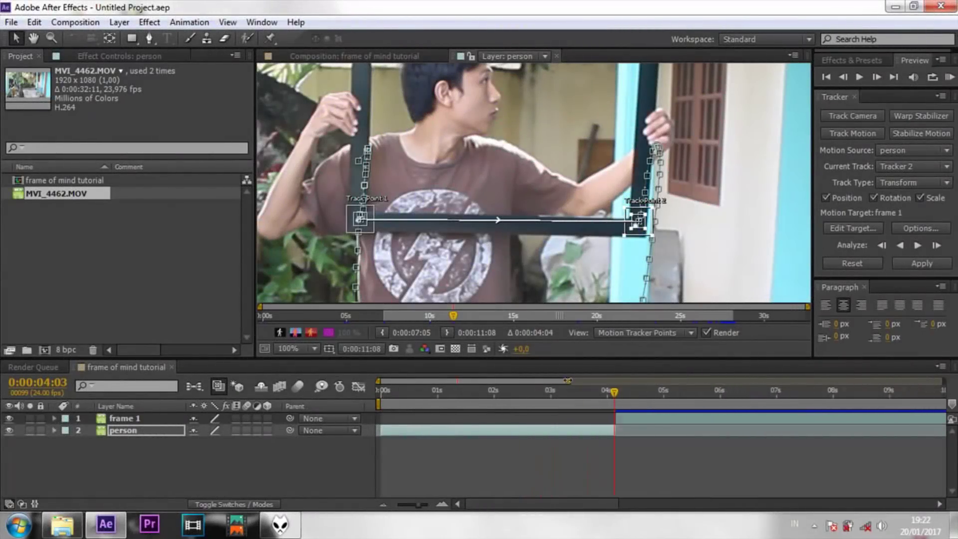
Zoom the timeline in, realign both points on the side bars and track one more frame to 0:00:11:09
drag(567, 380, 534, 380)
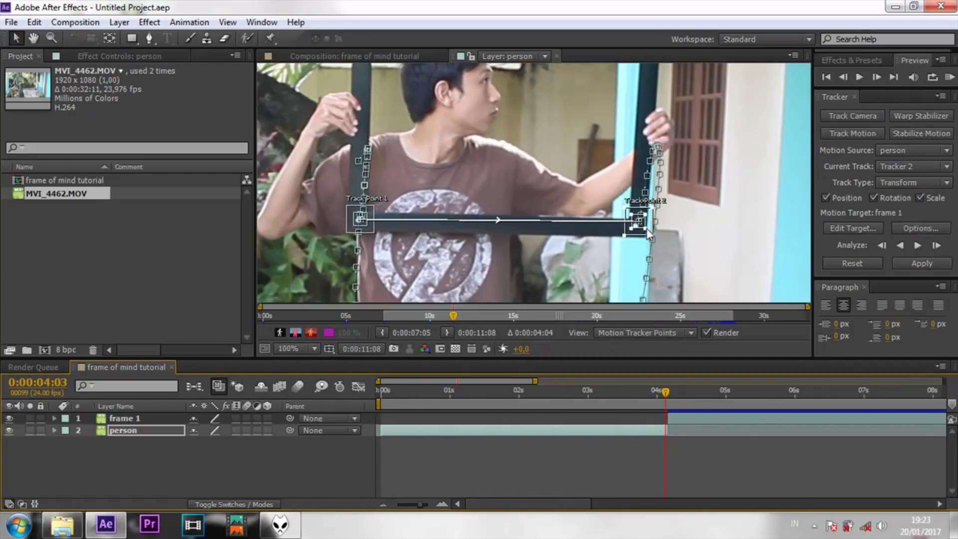
drag(638, 230, 637, 234)
drag(636, 234, 635, 225)
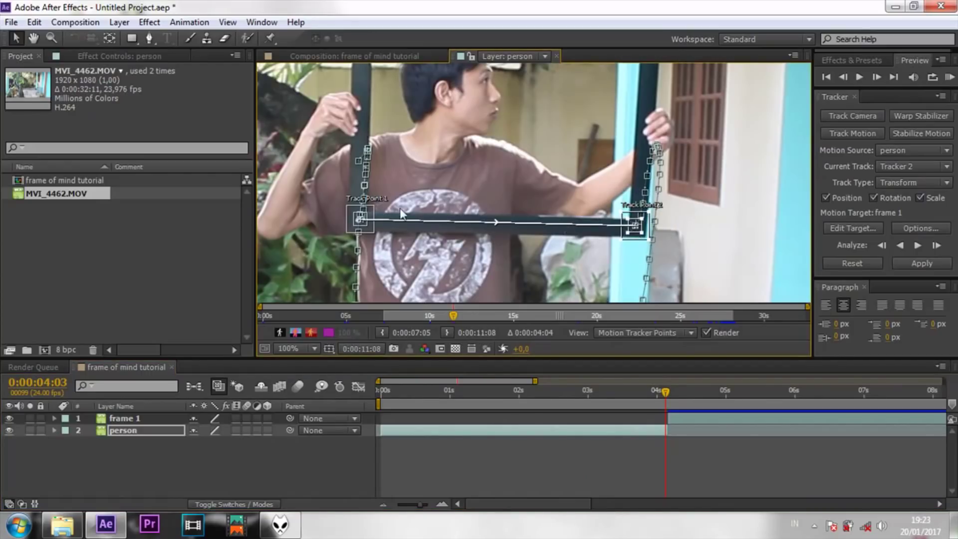
drag(371, 218, 372, 219)
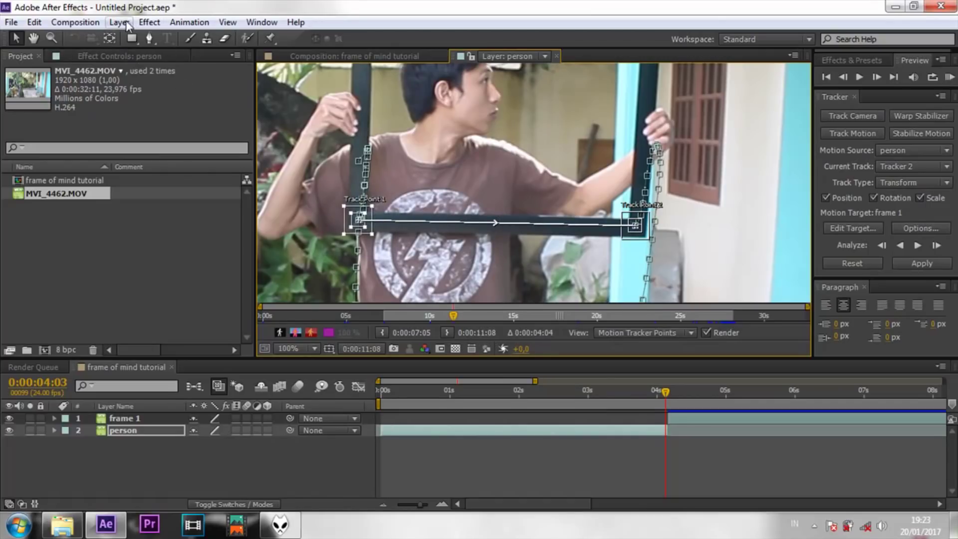
click(937, 245)
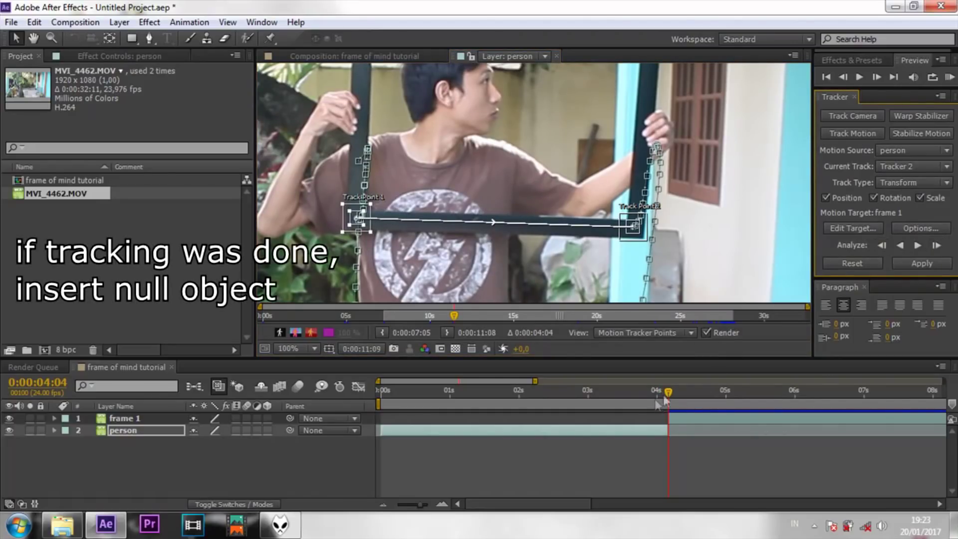
Add a new Null Object layer, Null 1
click(119, 22)
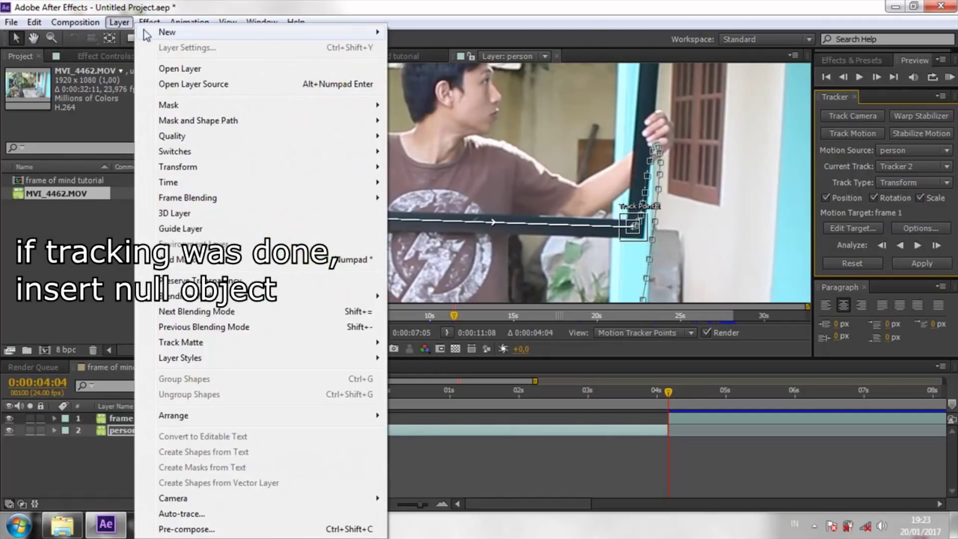
mouse_move(167, 32)
click(429, 93)
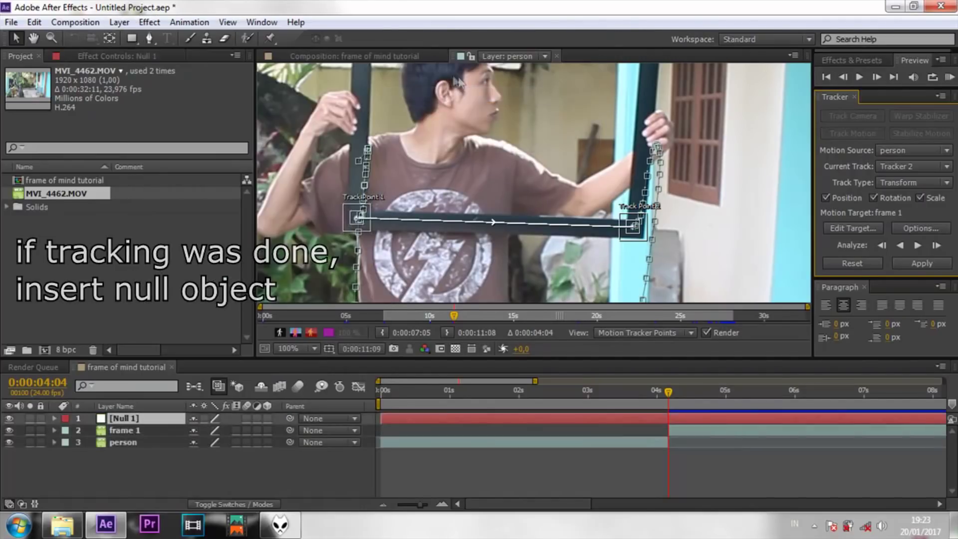
Make Null 1 the tracker's motion target and apply the tracking data to it
click(853, 228)
click(561, 242)
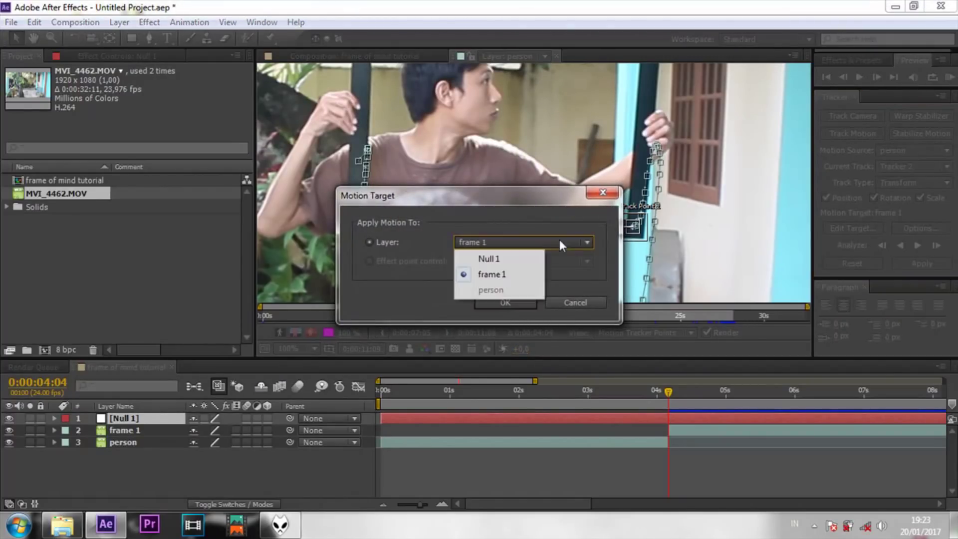
click(496, 258)
click(496, 303)
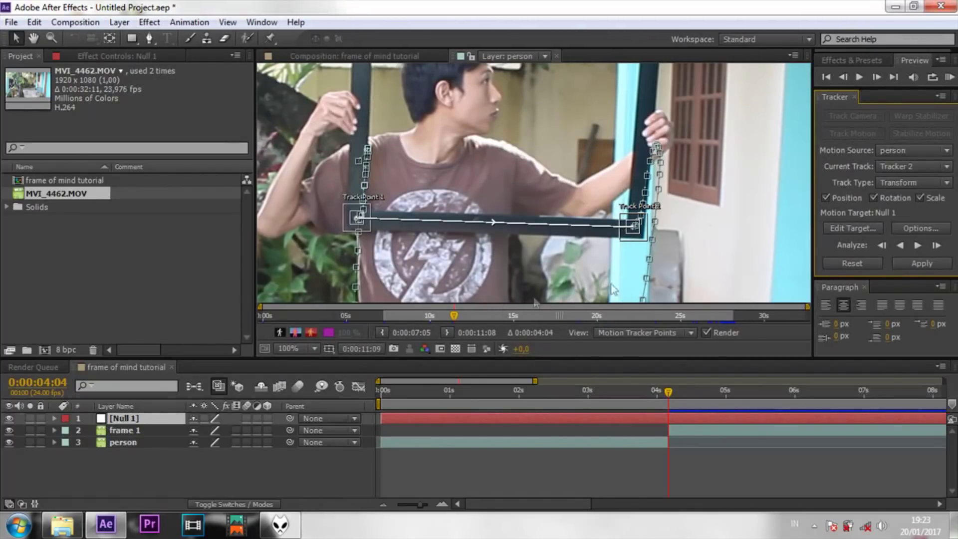
click(920, 263)
click(462, 277)
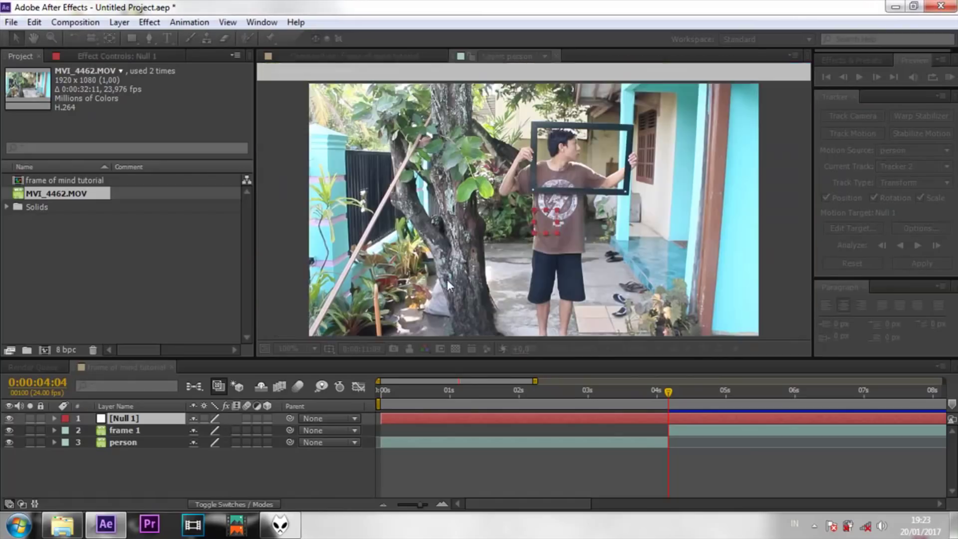
Collapse Null 1's properties, remove the accidental duplicate, and preview the null following the frame
click(55, 418)
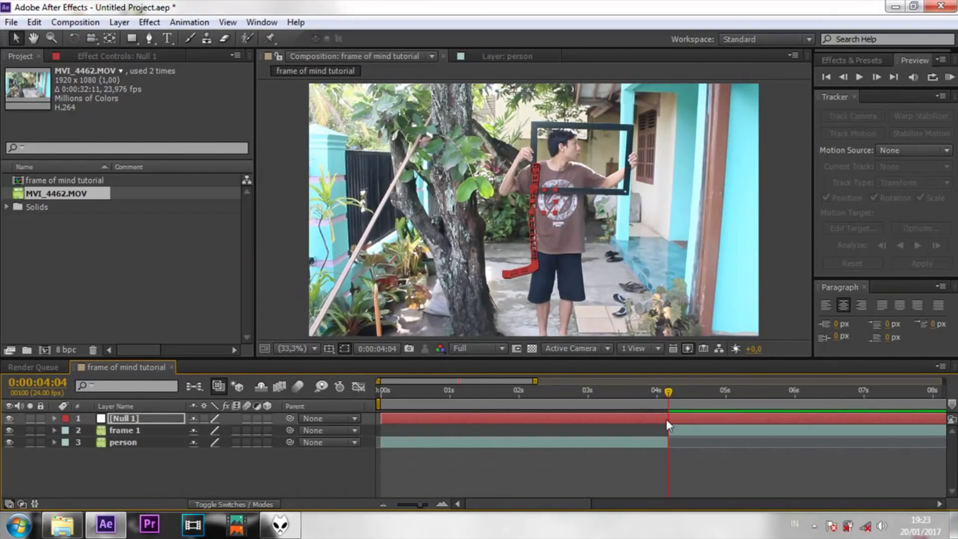
drag(537, 382, 373, 401)
key(ctrl+d)
key(Delete)
click(388, 415)
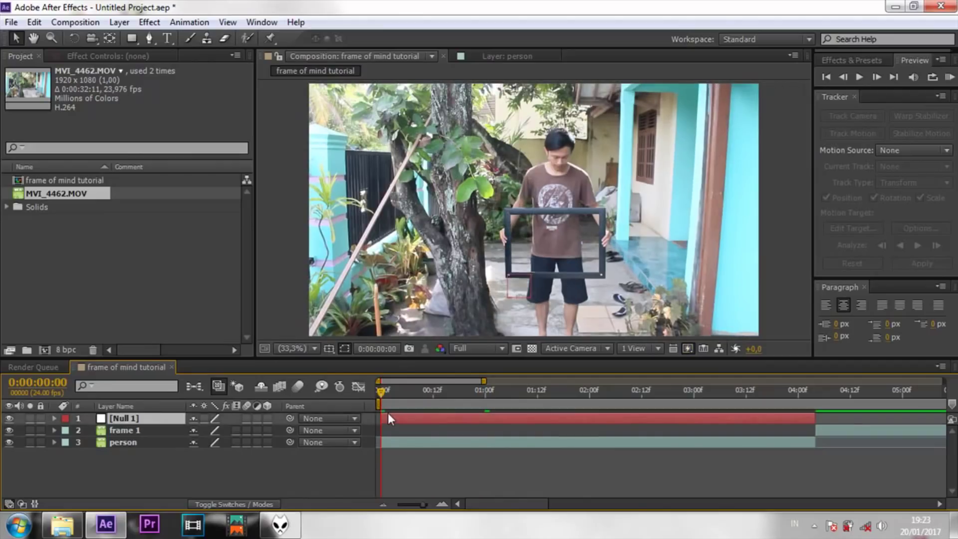
click(859, 77)
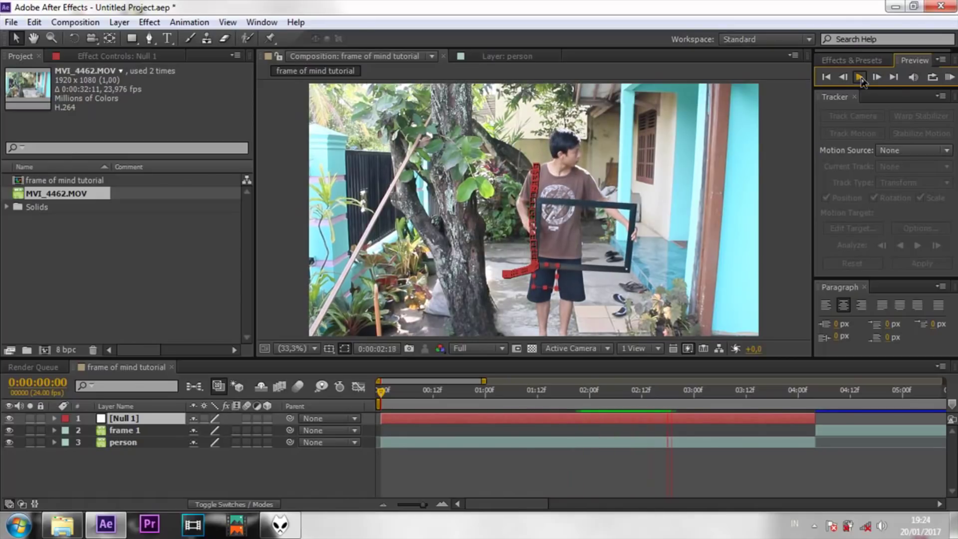
click(860, 78)
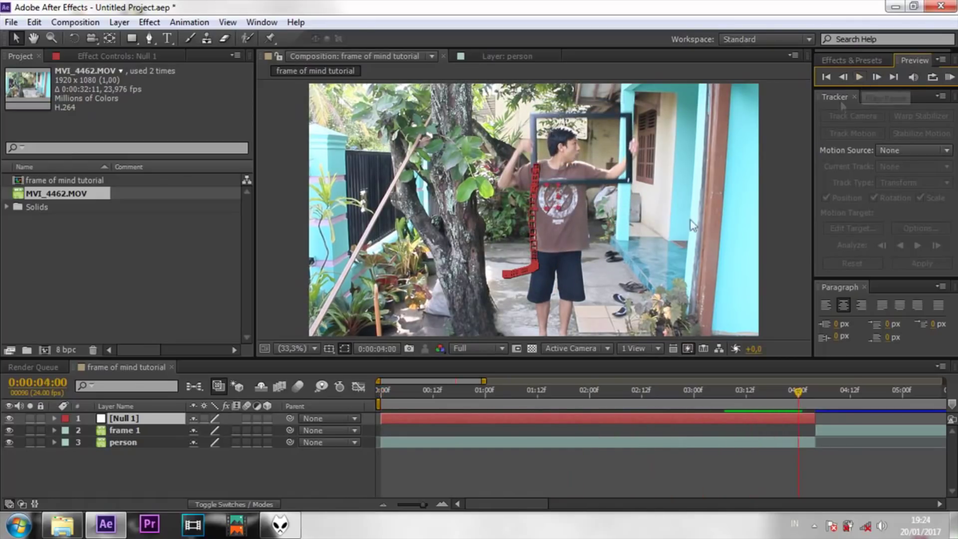
Select the person layer and move the time indicator to just after four seconds
click(131, 442)
click(421, 394)
key(minus)
key(minus)
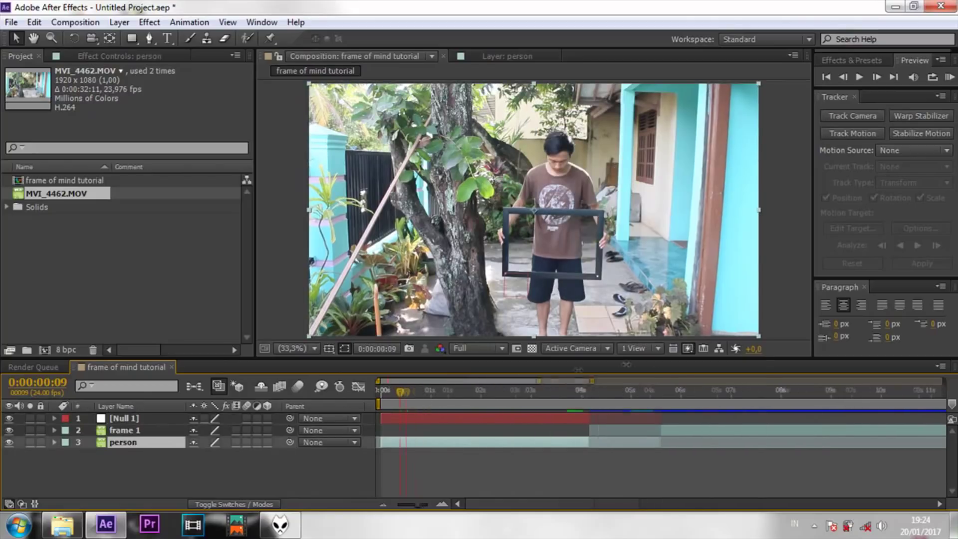
drag(390, 391, 381, 390)
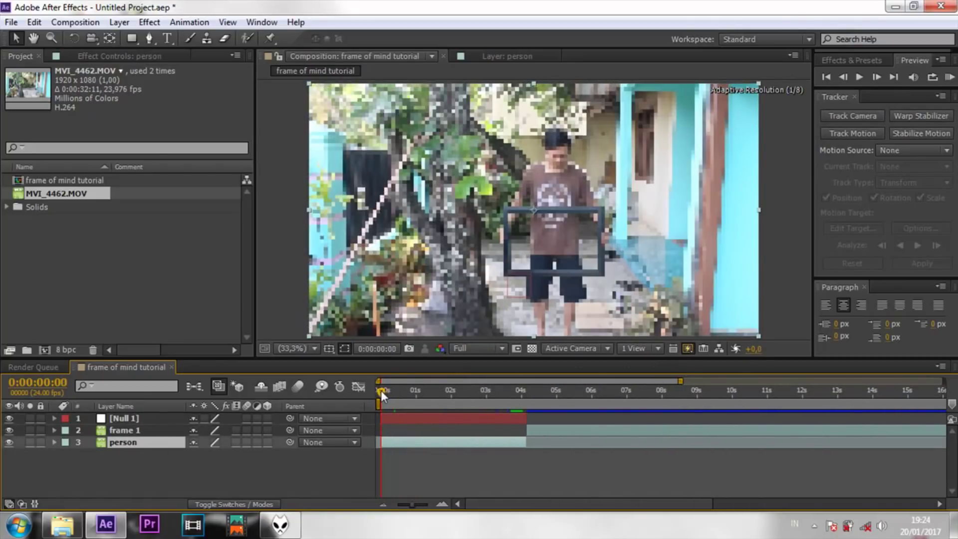
click(532, 392)
At 0:00:04:22, pre-compose the frame 1 layer as 'frame 1 Comp 1', moving all attributes into it
click(542, 433)
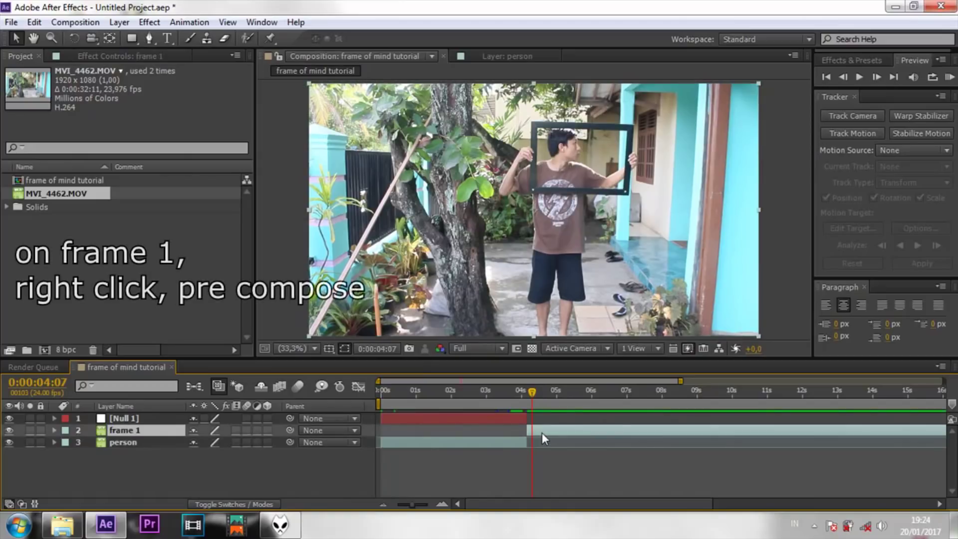
drag(532, 397, 554, 389)
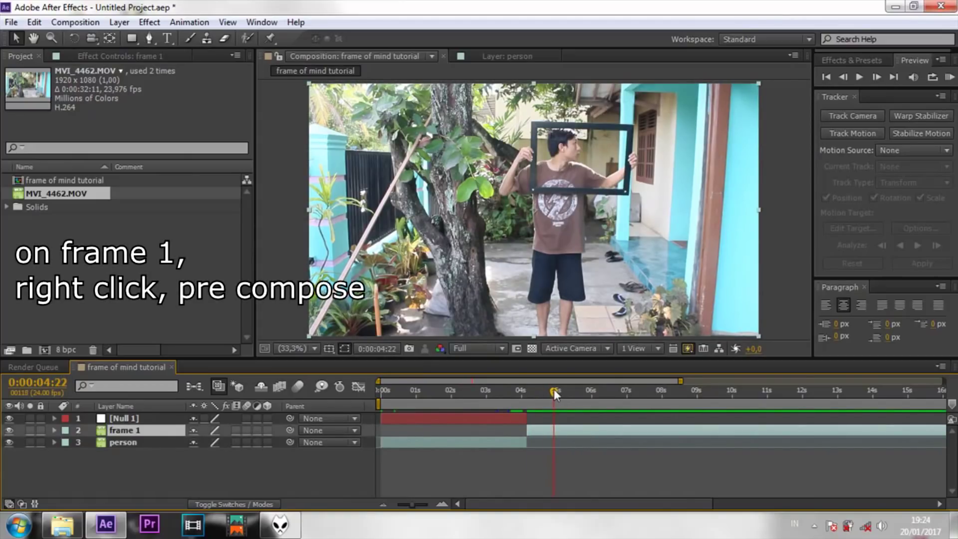
right_click(547, 432)
click(570, 421)
text(frame)
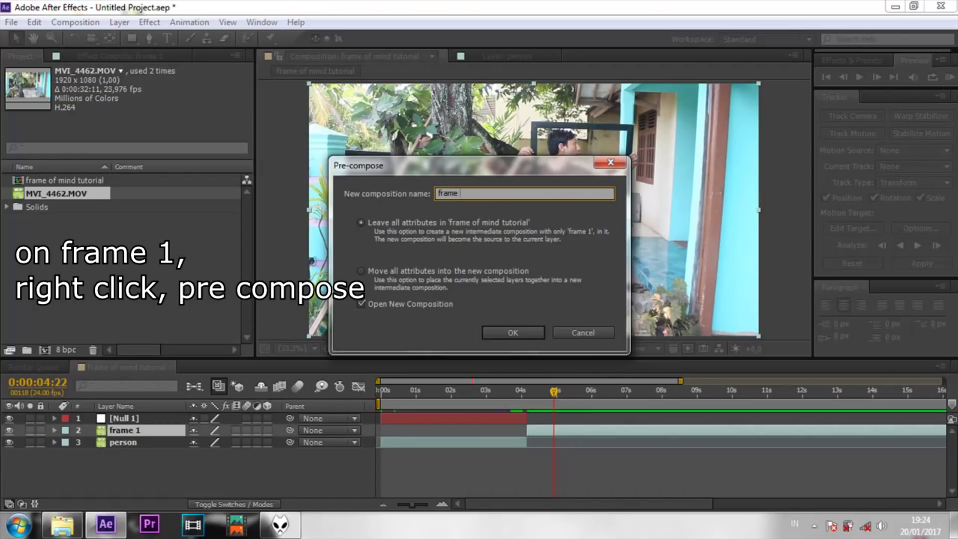
text(1 compo)
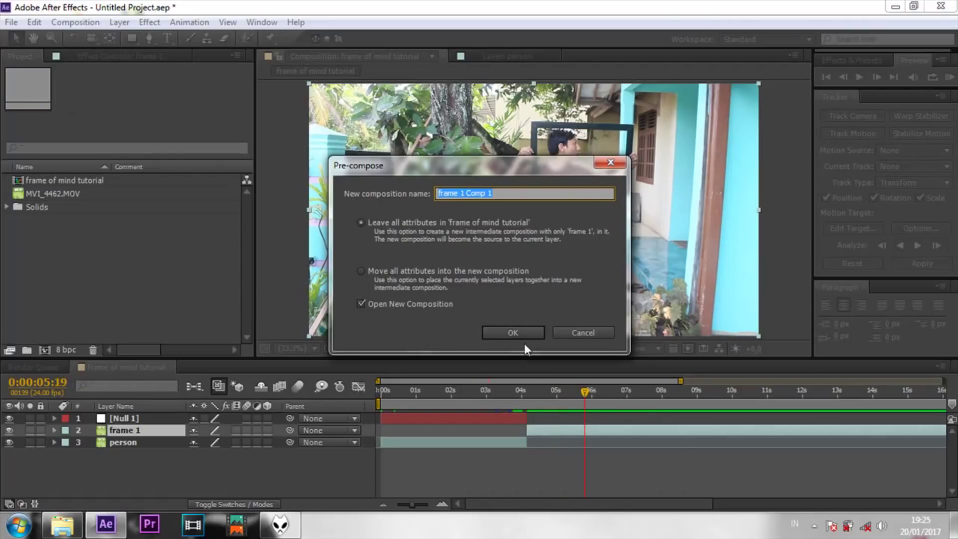
click(361, 271)
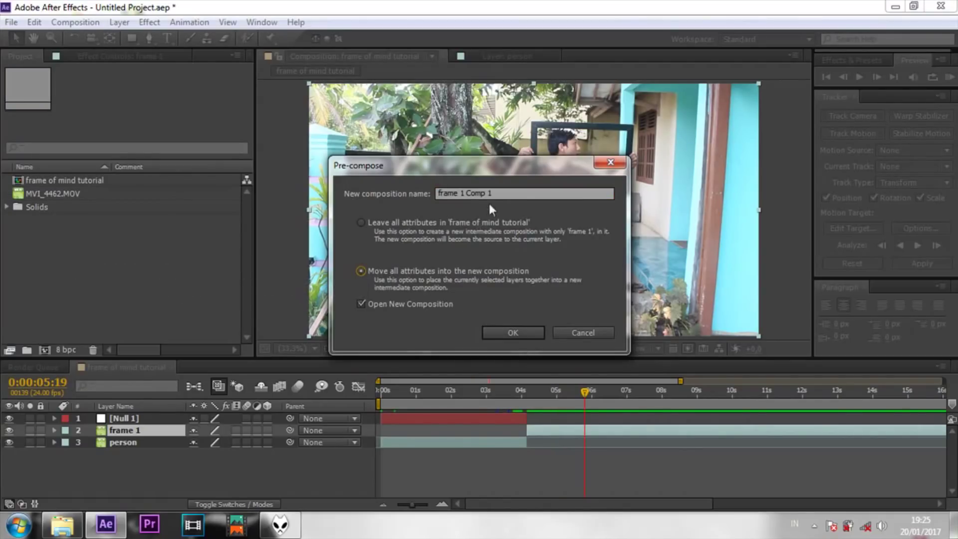
Confirm the pre-composition and move the frame 1 layer's time to 0:00:11:08
key(Return)
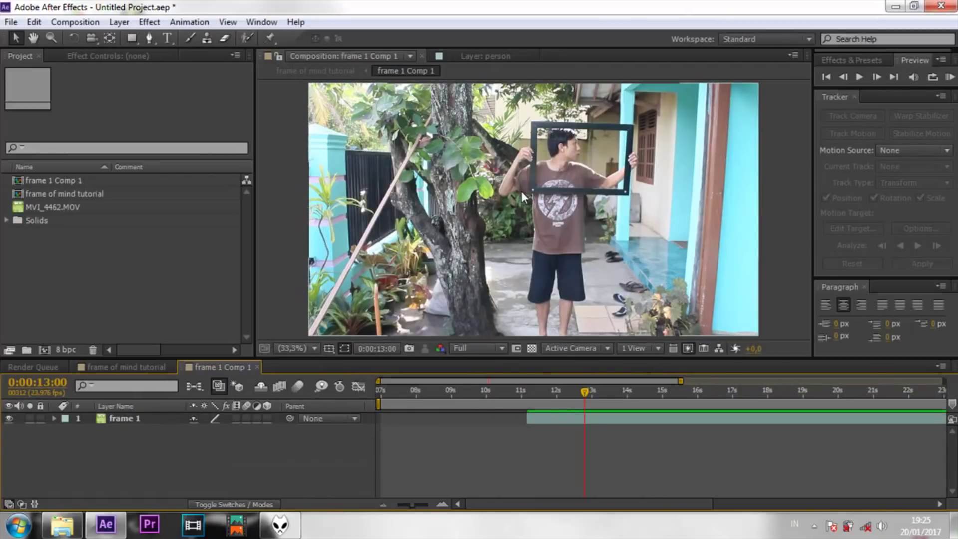
click(549, 416)
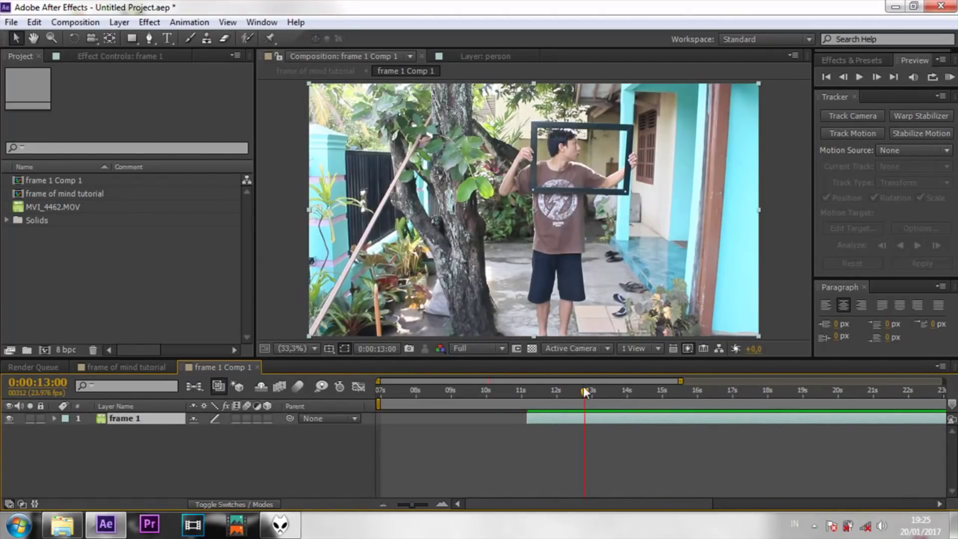
drag(585, 392, 343, 415)
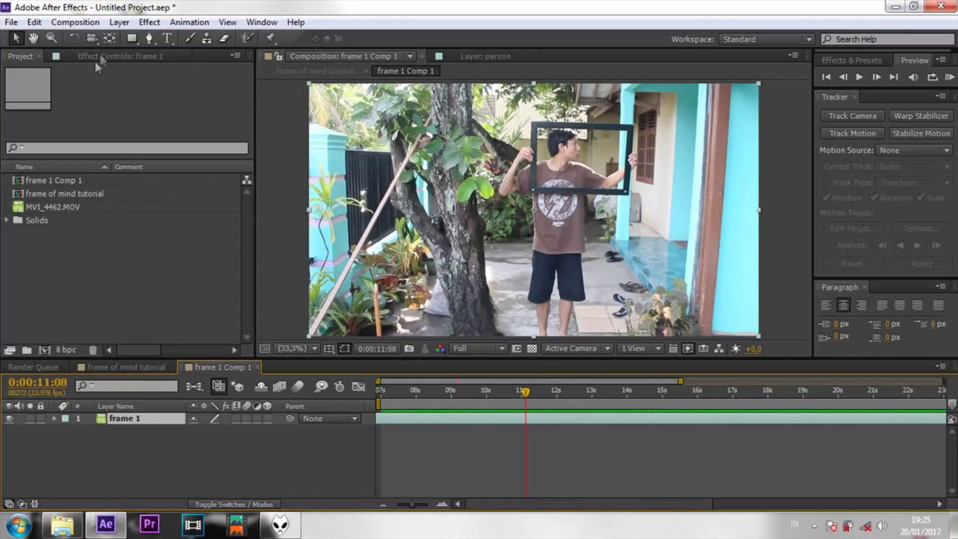
At 100% zoom, draw a closed four-point Pen mask on the picture frame's inner corners
click(150, 38)
double_click(51, 38)
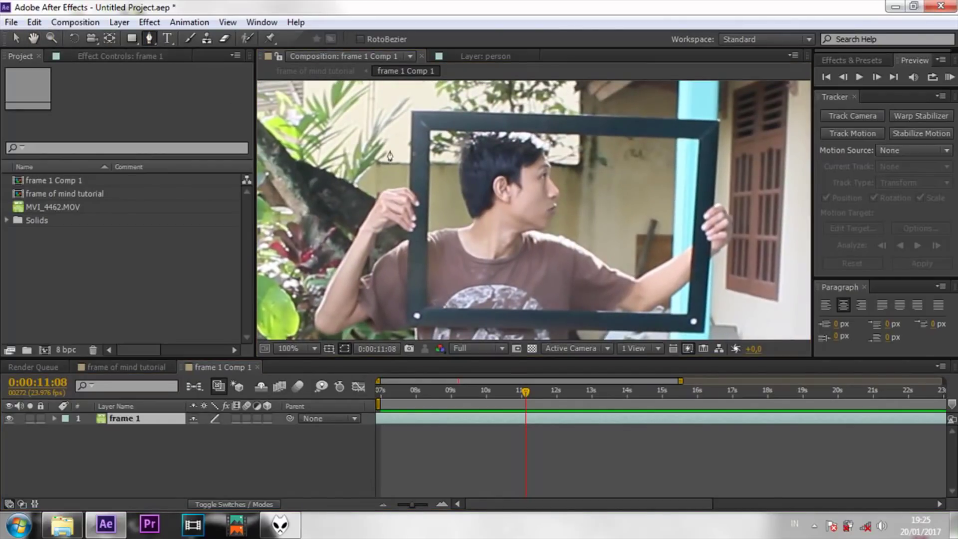
click(430, 129)
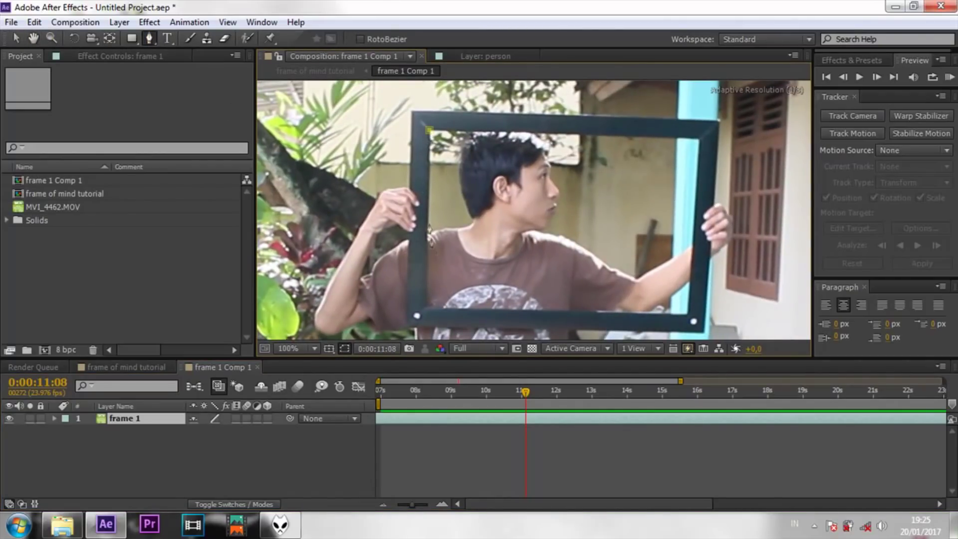
click(697, 139)
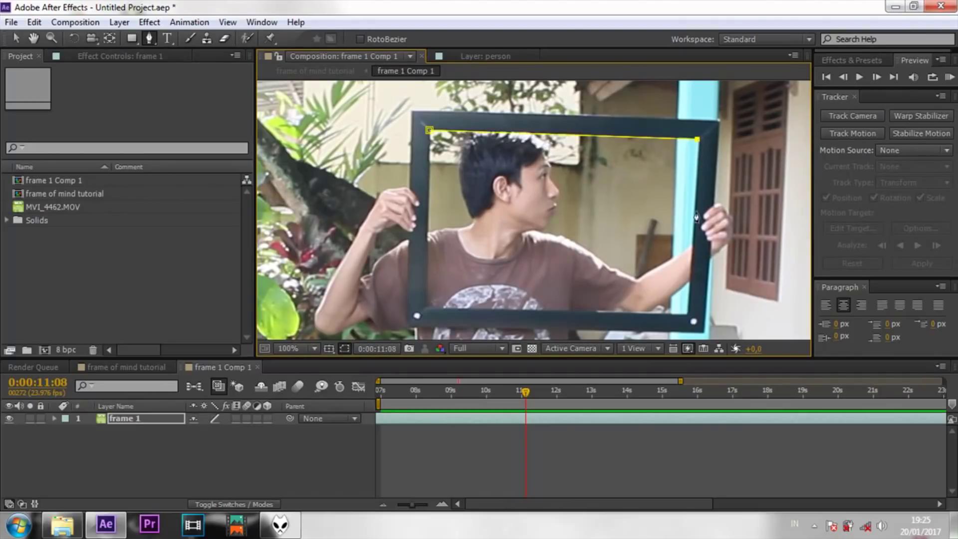
click(688, 311)
click(425, 309)
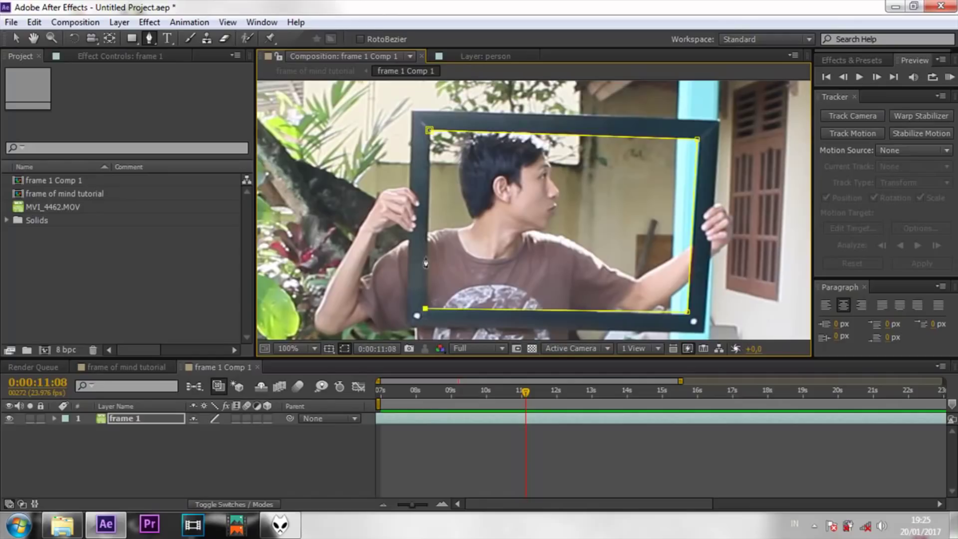
click(428, 131)
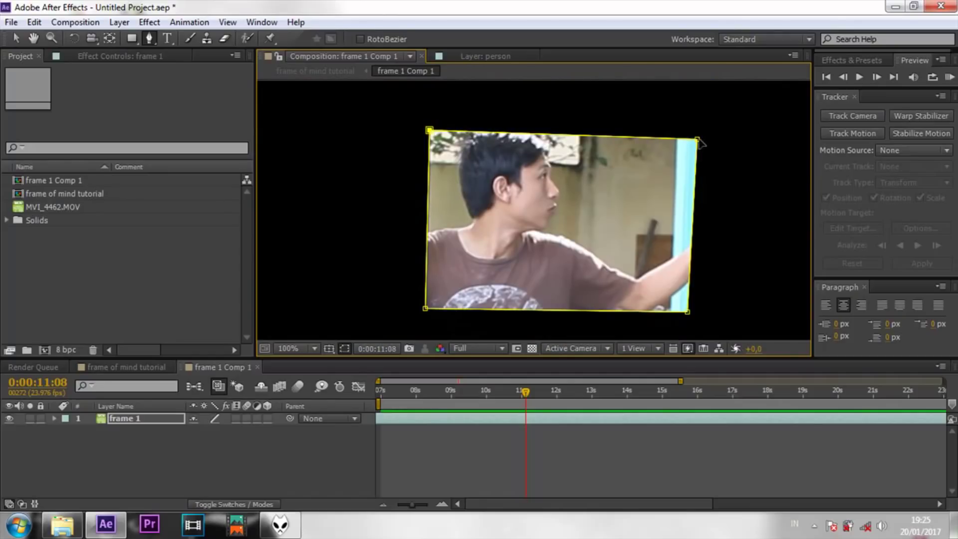
key(v)
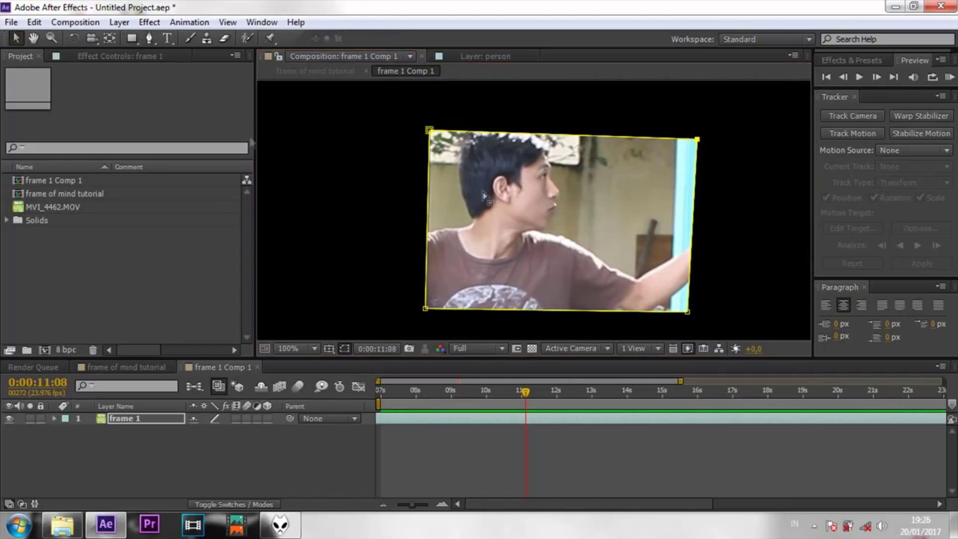
click(734, 142)
click(504, 256)
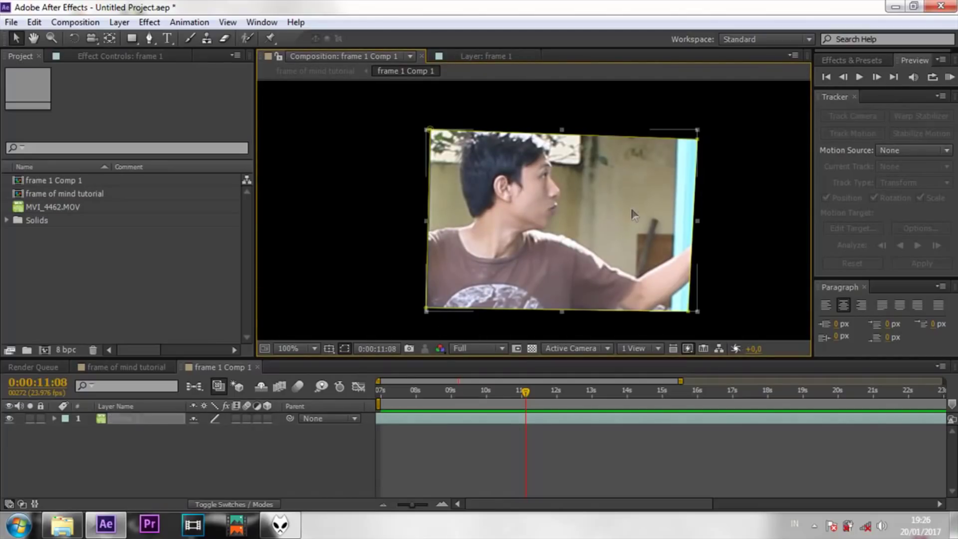
scroll(502, 258, down, 4)
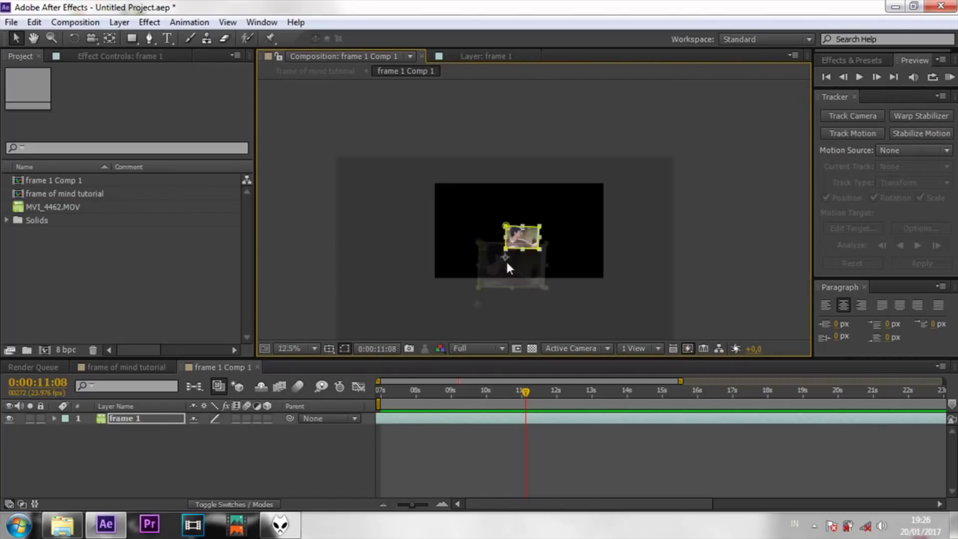
Reduce frame 1 Comp 1's width and height in Composition Settings
click(66, 23)
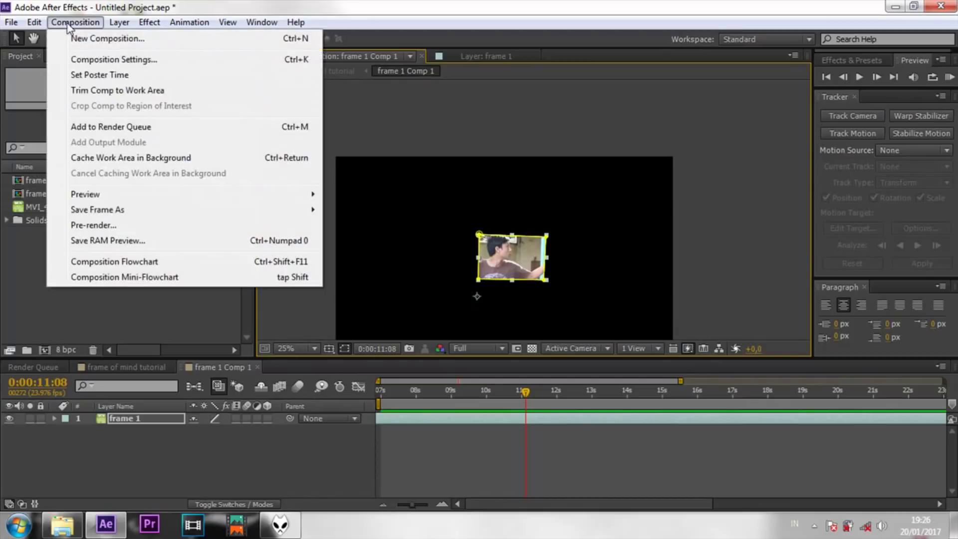
click(121, 60)
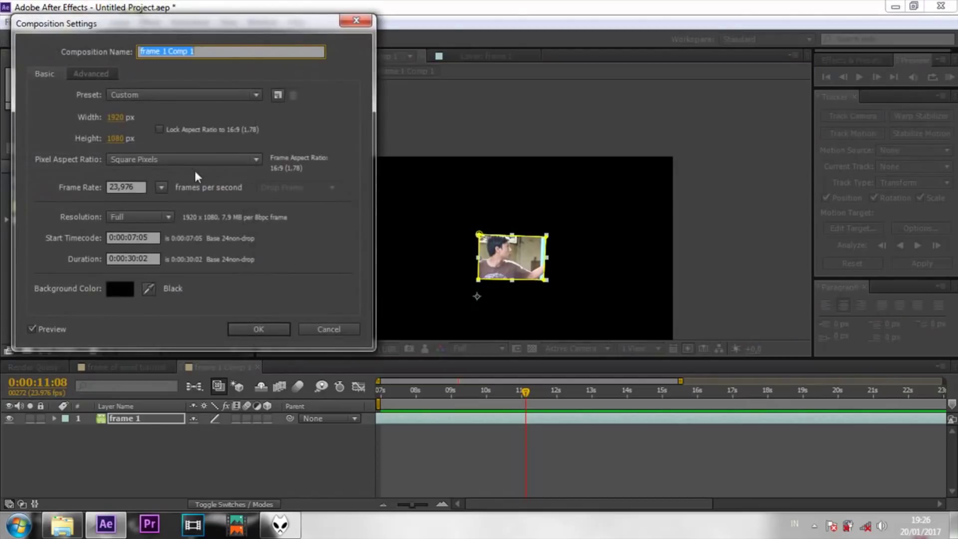
drag(115, 117, 3, 139)
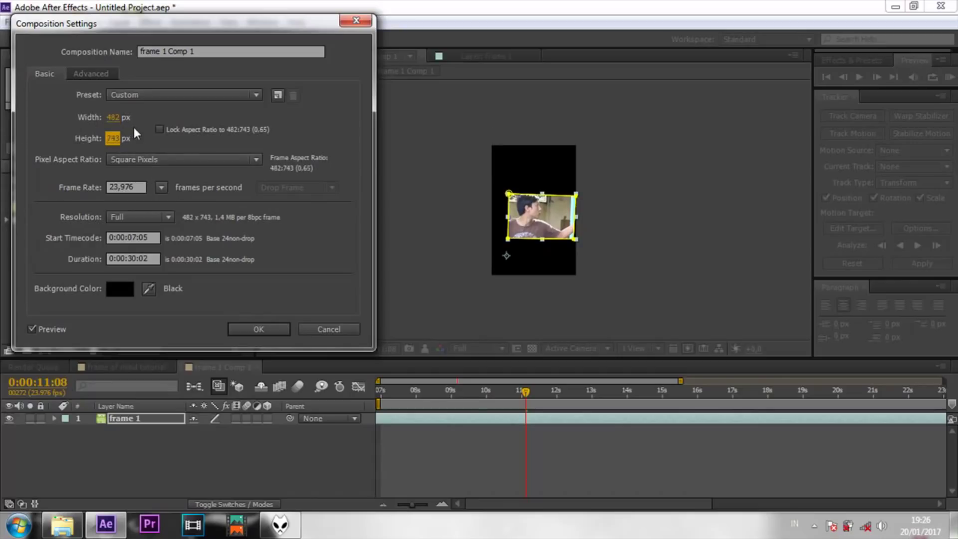
mouse_move(120, 138)
mouse_down()
mouse_move(112, 119)
mouse_move(102, 125)
mouse_move(114, 147)
mouse_move(105, 150)
mouse_up()
click(259, 329)
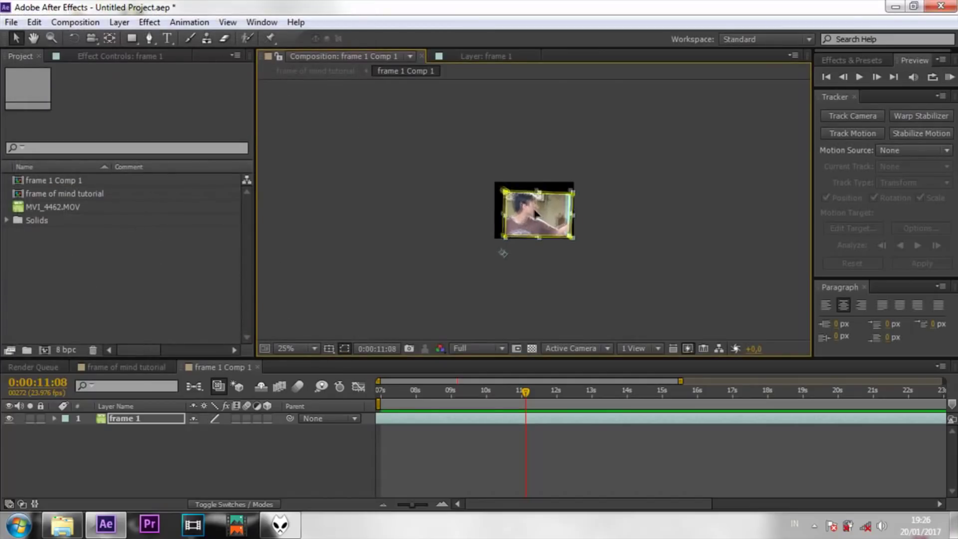
scroll(534, 213, up, 1)
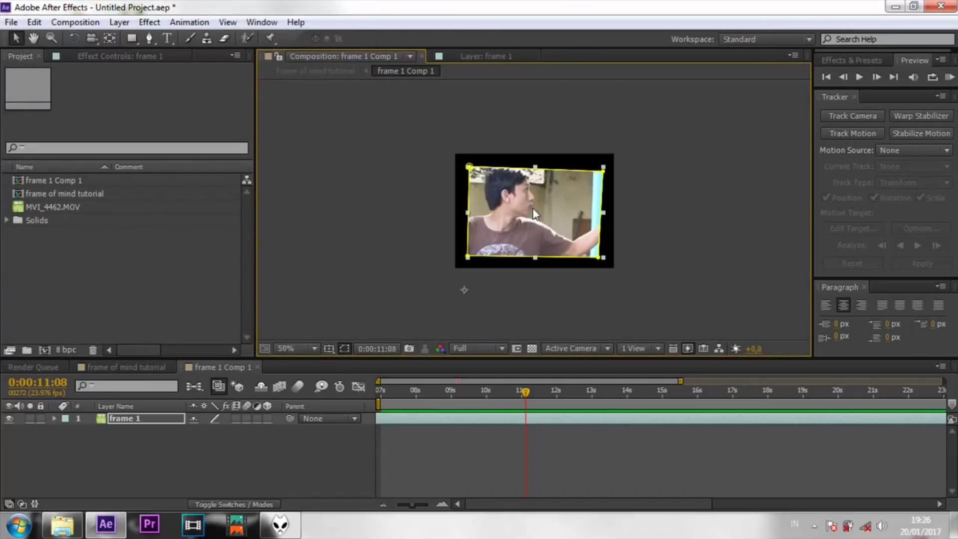
Narrow the width to 419 px for a 419 × 286 comp, then return to frame of mind tutorial
click(75, 22)
click(100, 59)
drag(114, 118, 107, 145)
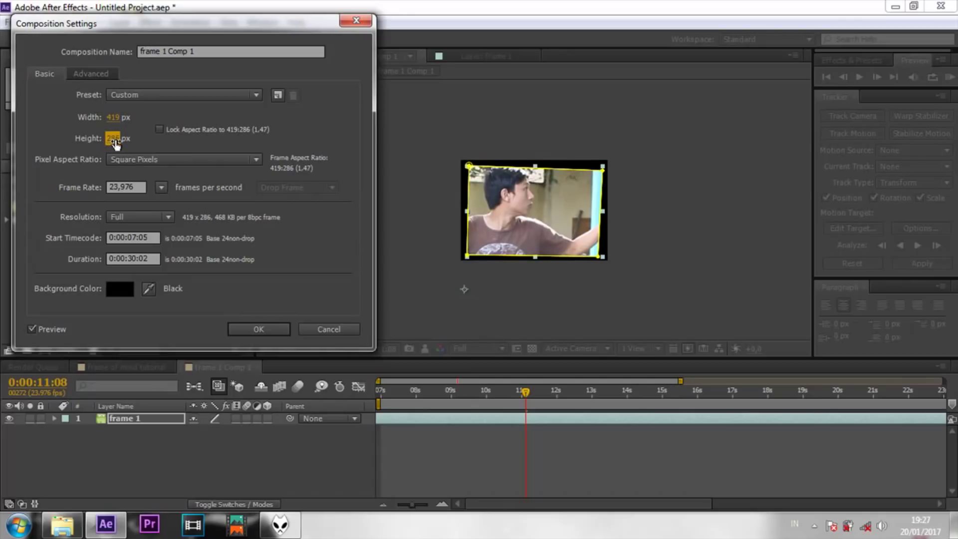
click(259, 329)
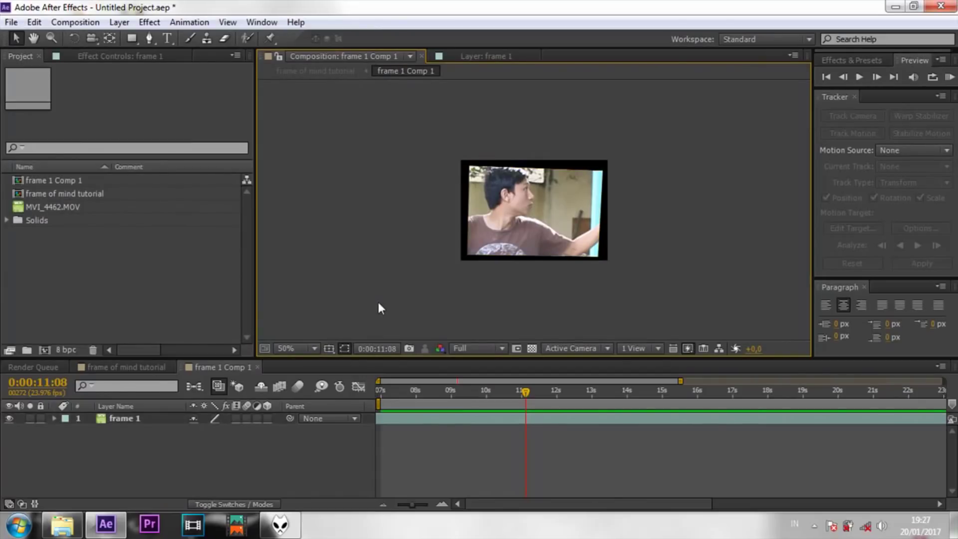
click(120, 367)
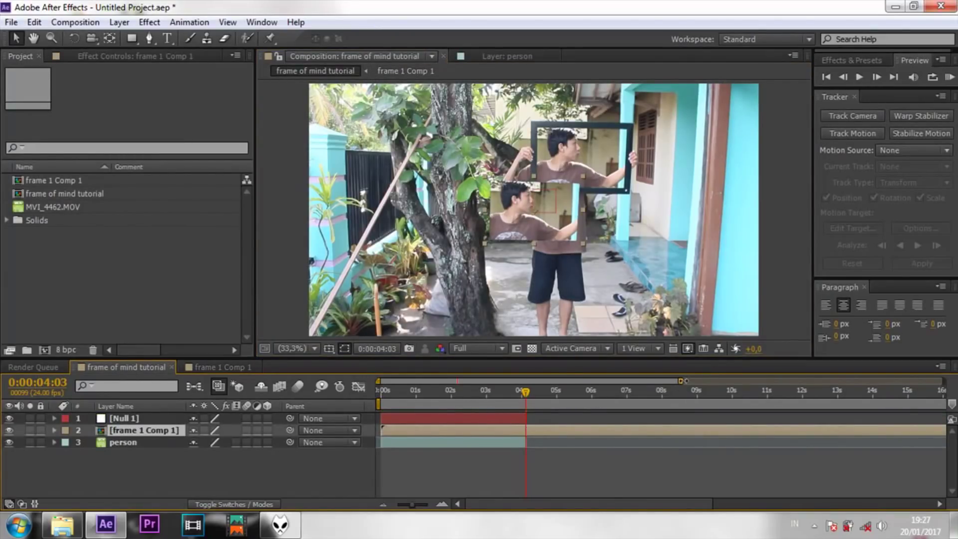
Cut the frame 1 Comp 1 still at 0:00:04:04 and extend the person layer to full length
drag(681, 381, 538, 381)
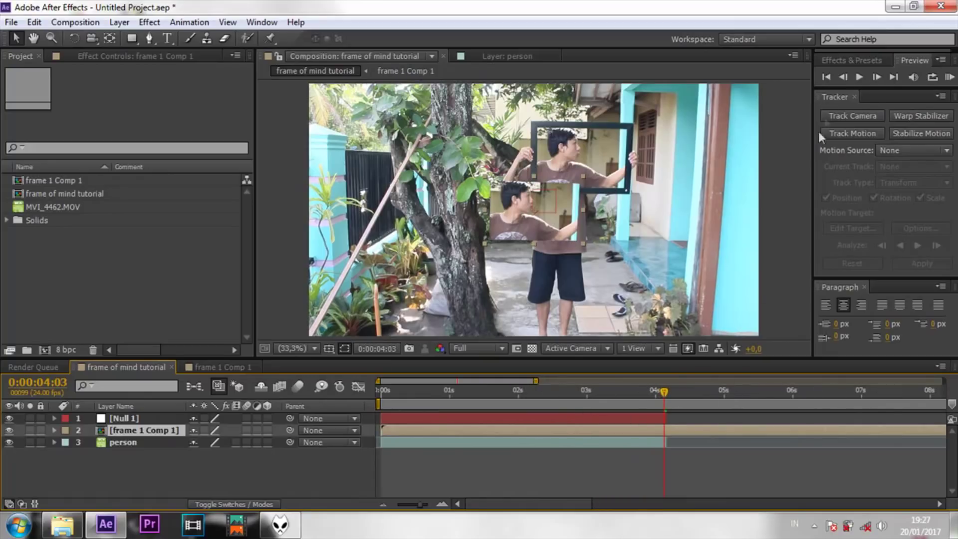
click(876, 77)
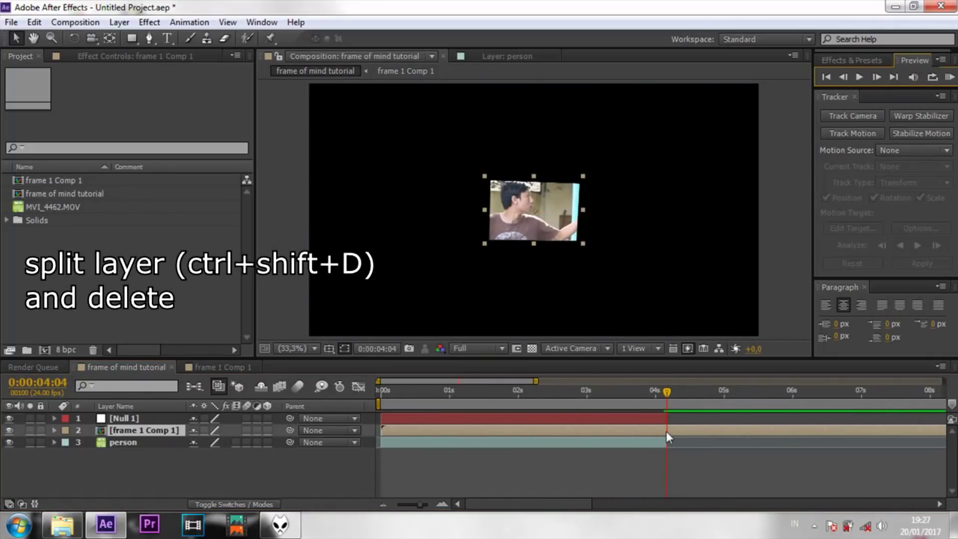
key(ctrl+shift+d)
key(Delete)
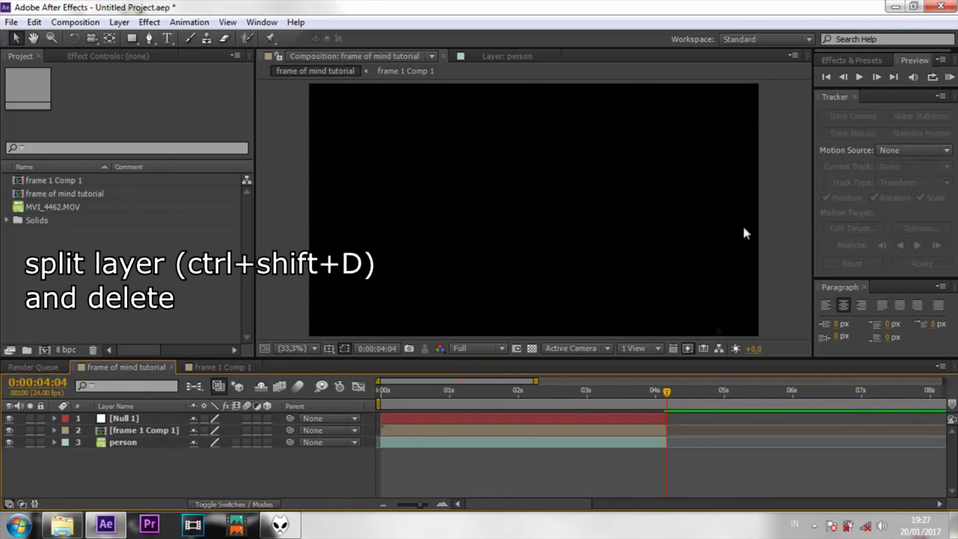
click(843, 76)
click(662, 443)
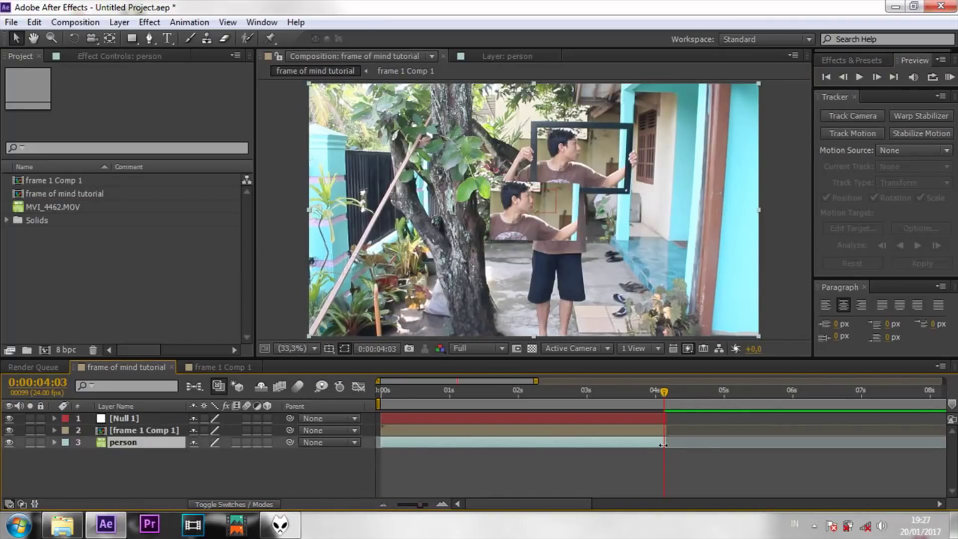
drag(663, 445, 926, 443)
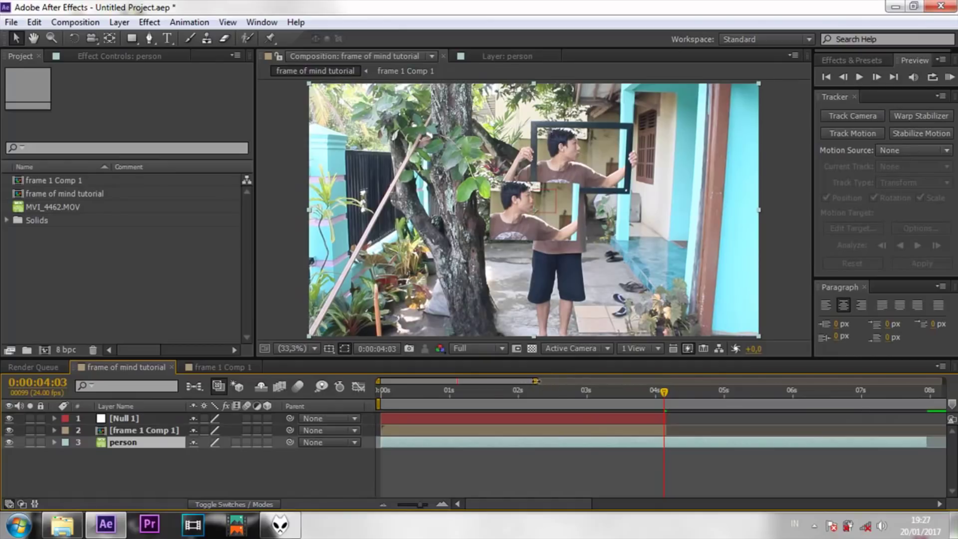
Line the frozen frame 1 Comp 1 still up over the held frame at 0:00:04:03
drag(535, 380, 521, 382)
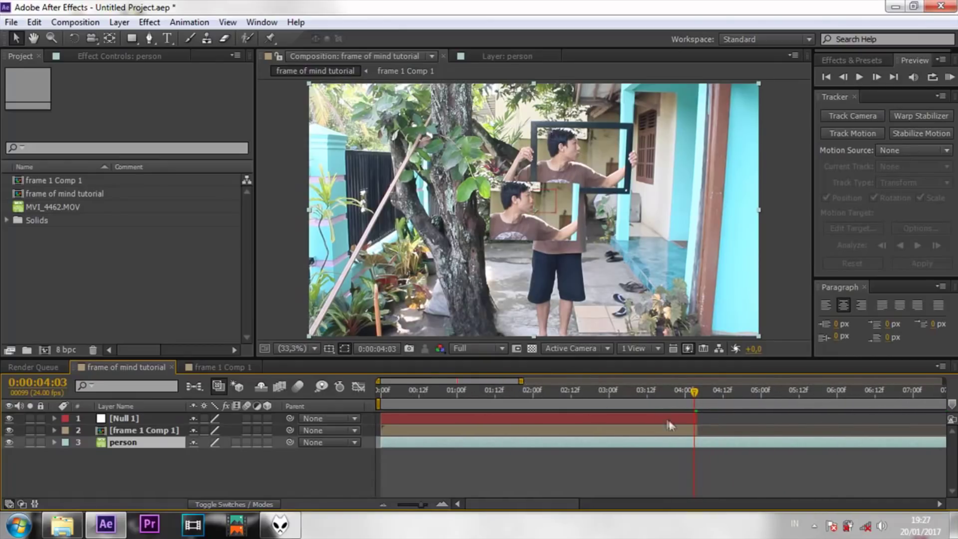
click(679, 429)
click(877, 77)
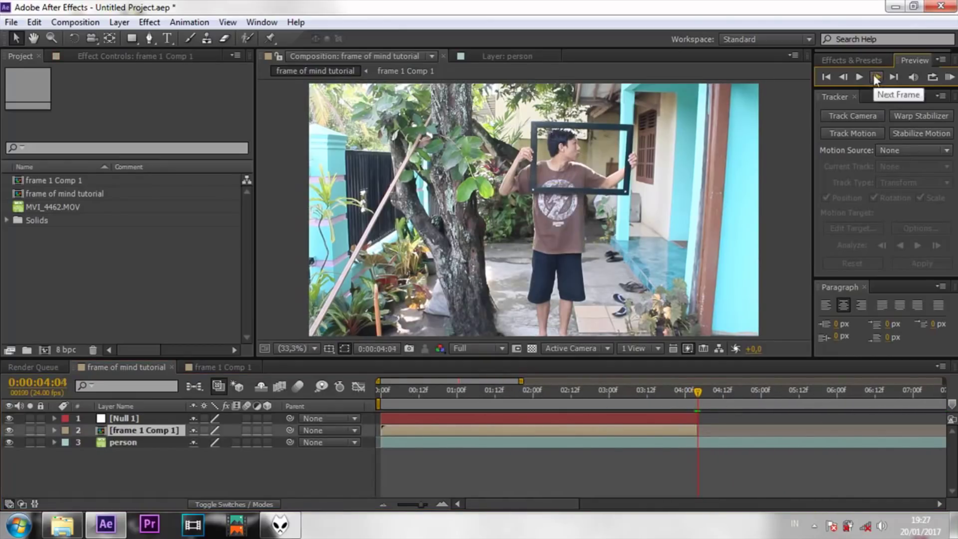
click(843, 77)
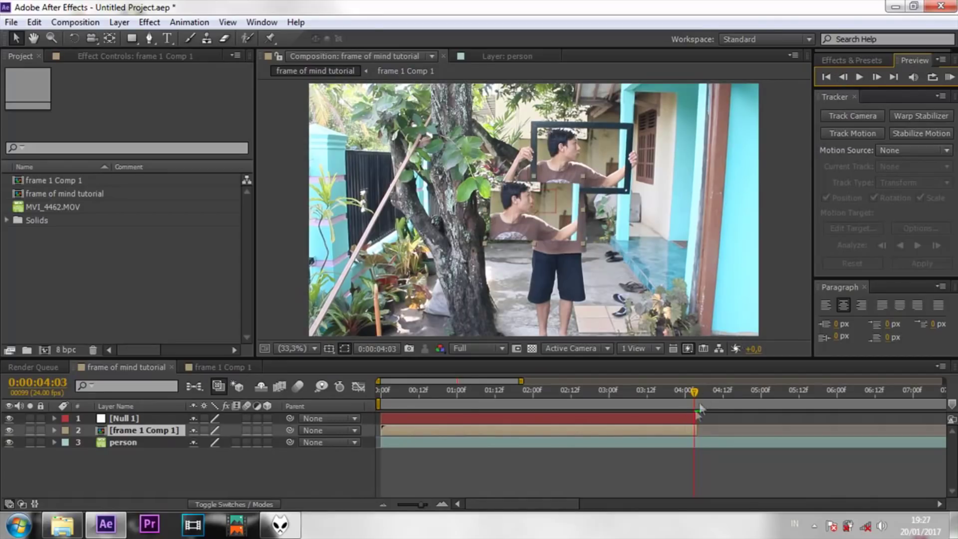
drag(531, 225, 574, 175)
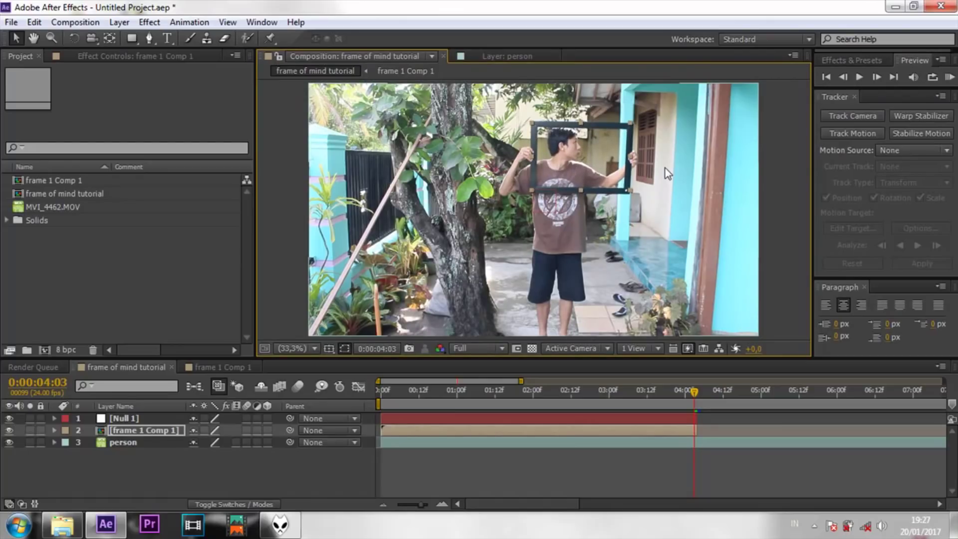
scroll(664, 160, up, 2)
scroll(658, 150, down, 1)
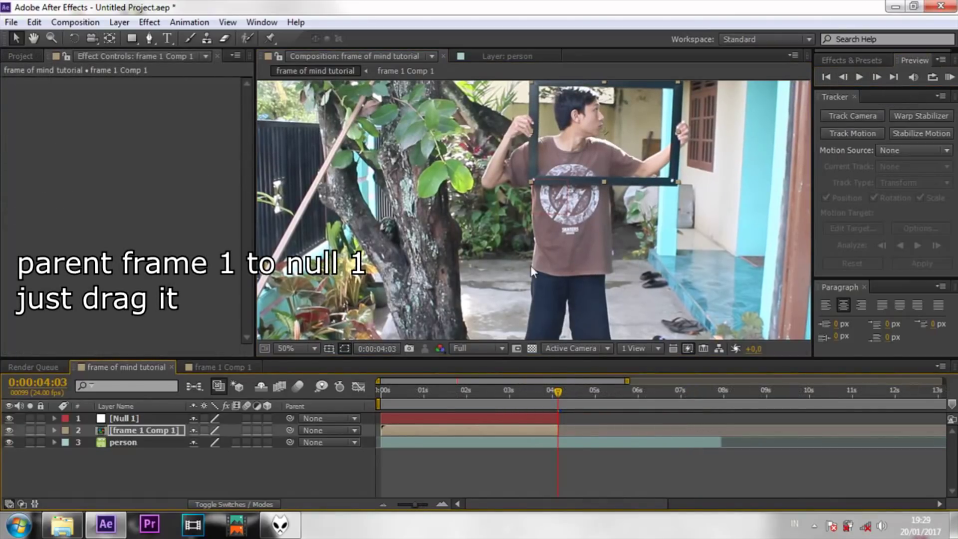
Parent frame 1 Comp 1 to Null 1, then view at Half resolution and 33.3% from 0:00:00:05
drag(291, 431, 123, 420)
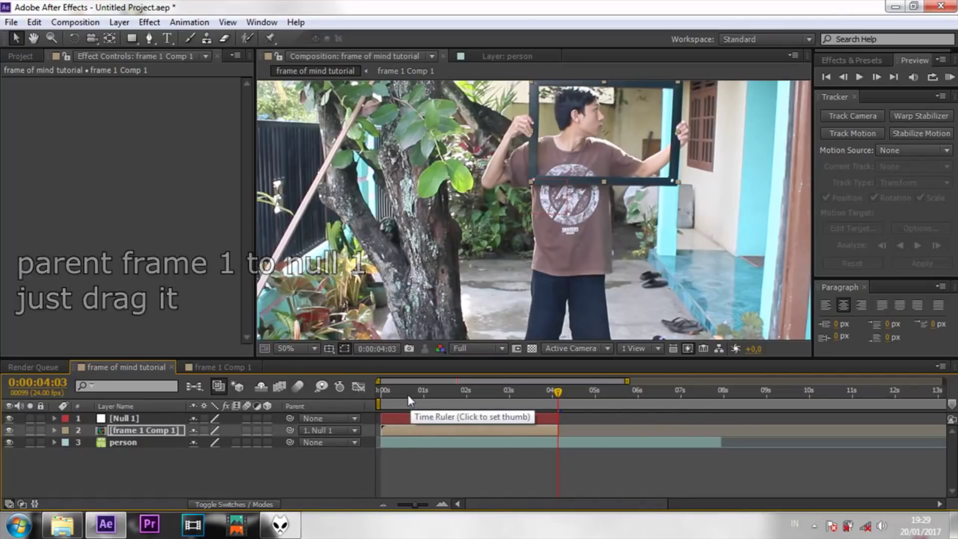
mouse_move(406, 394)
mouse_down()
mouse_move(379, 393)
mouse_move(391, 394)
mouse_up()
click(478, 347)
click(480, 401)
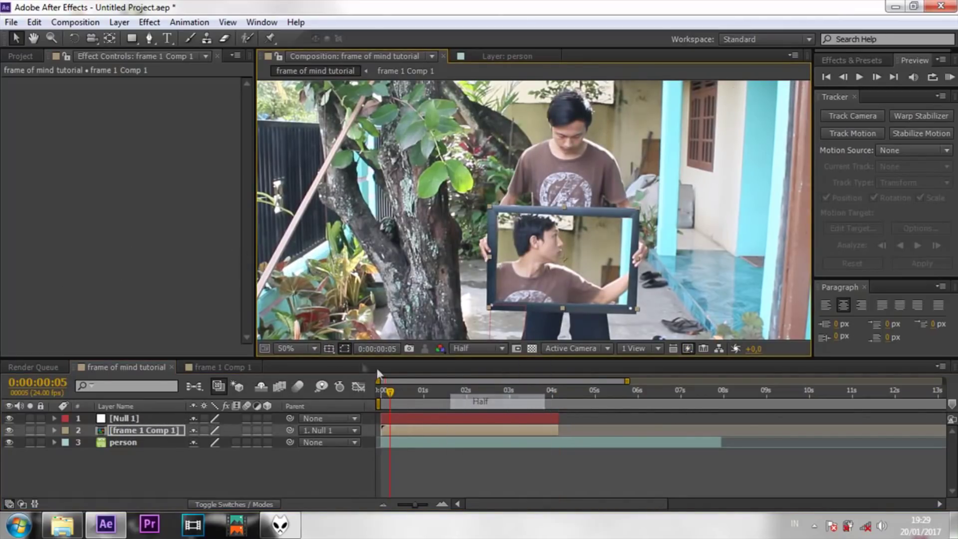
click(300, 347)
click(304, 208)
Preview the tracked composite, restore Full resolution, and scrub to the misalignment at 0:00:01:06
click(860, 77)
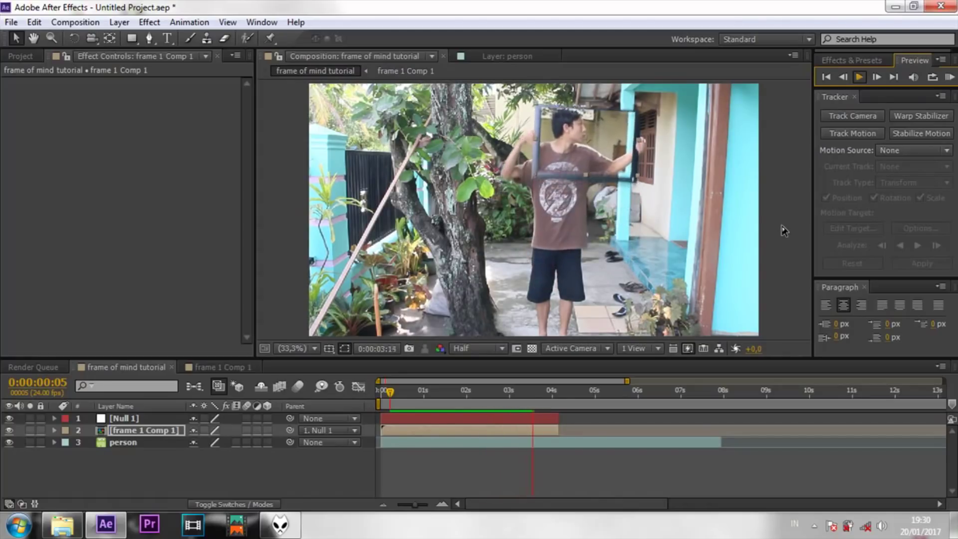
click(638, 169)
click(474, 352)
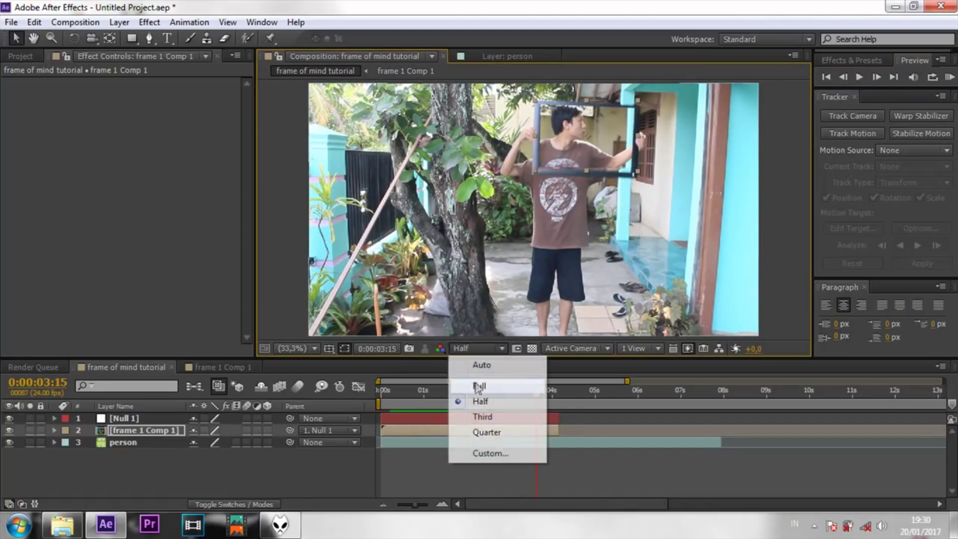
click(482, 381)
click(418, 397)
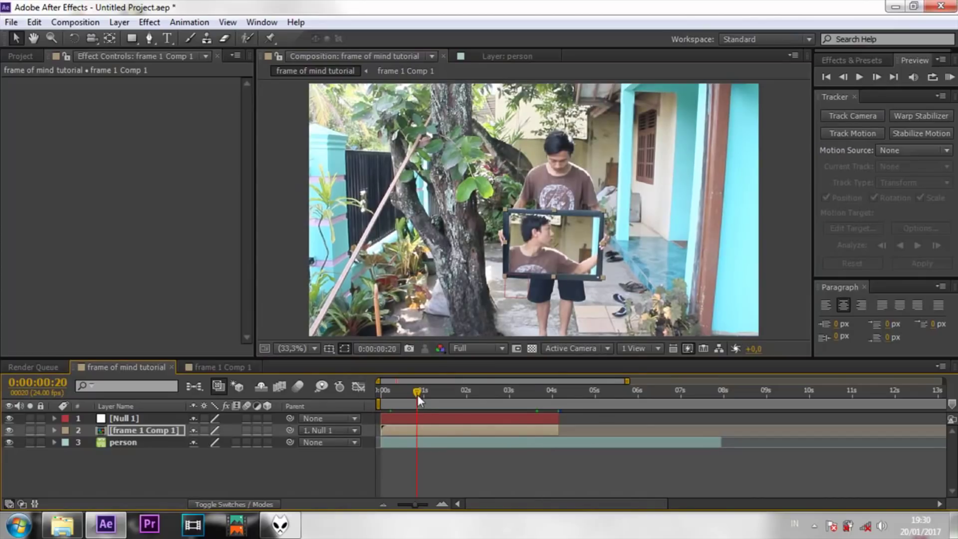
drag(418, 399, 435, 397)
Go to the first frame and apply Distort > Corner Pin to frame 1 Comp 1
scroll(514, 232, up, 3)
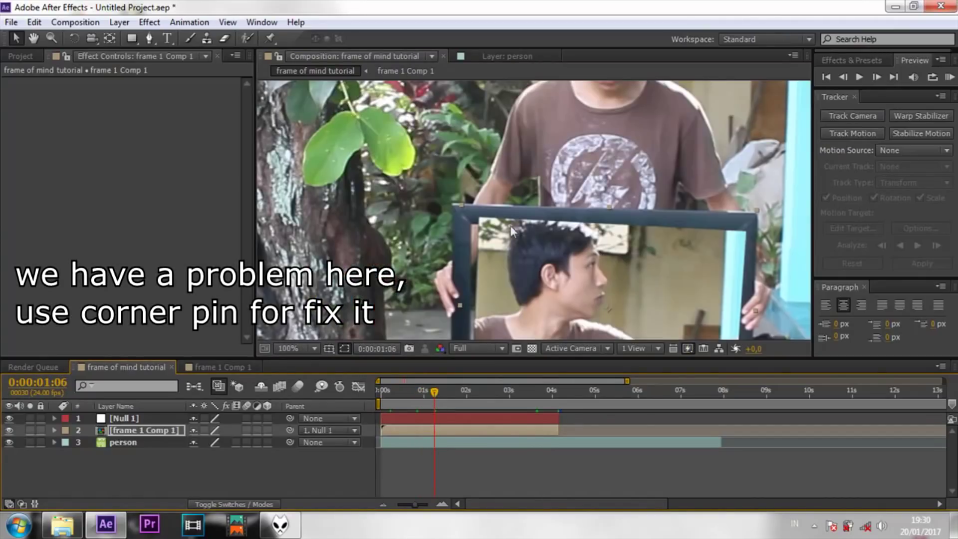
key(h)
scroll(489, 185, down, 2)
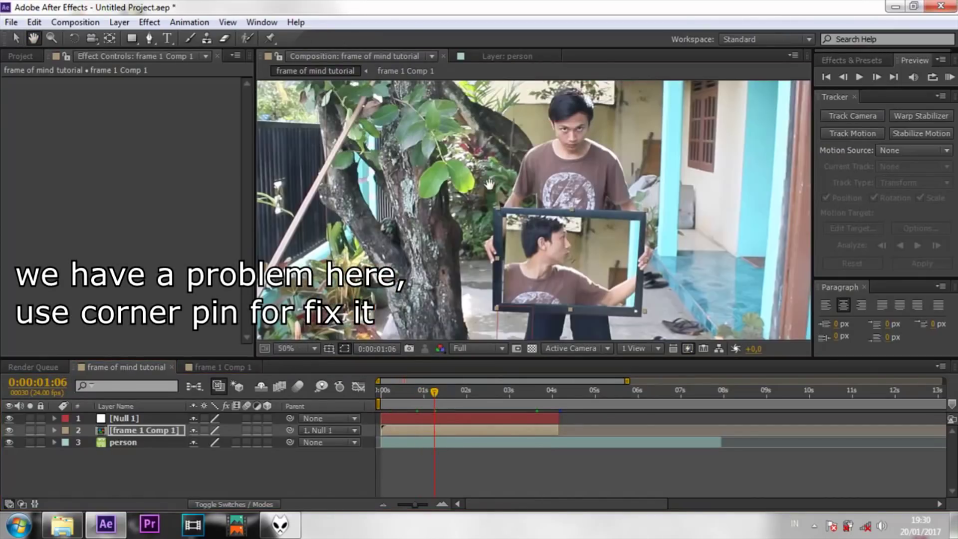
drag(523, 228, 526, 216)
drag(440, 397, 366, 391)
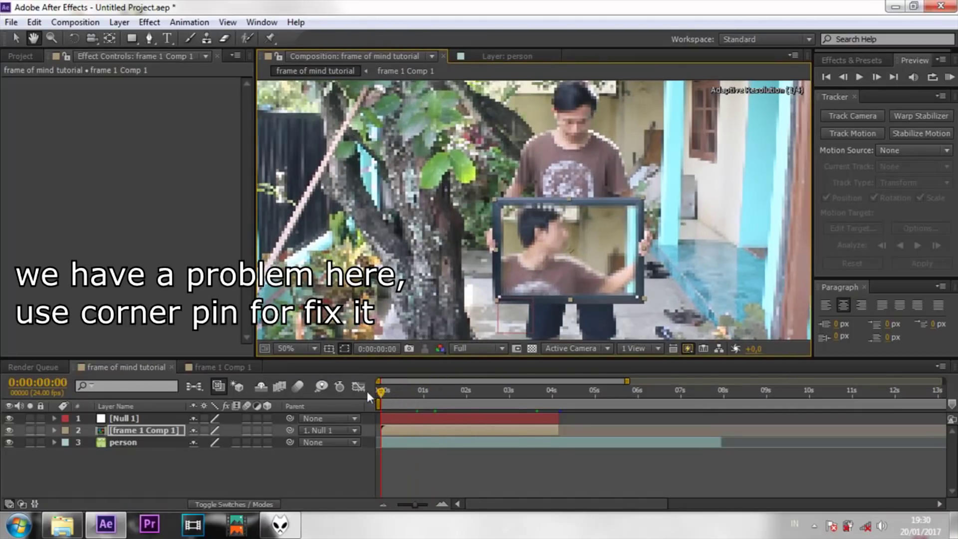
click(149, 22)
mouse_move(209, 164)
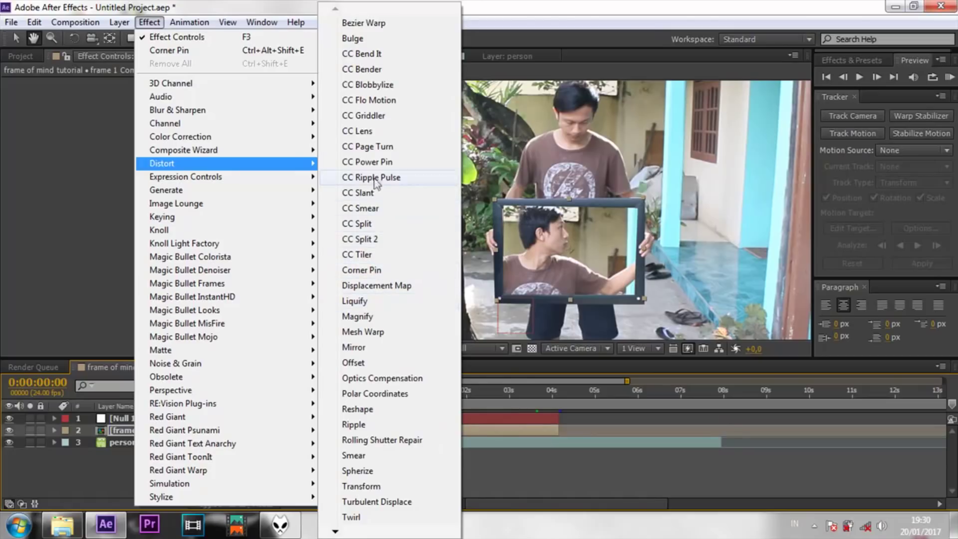
click(375, 270)
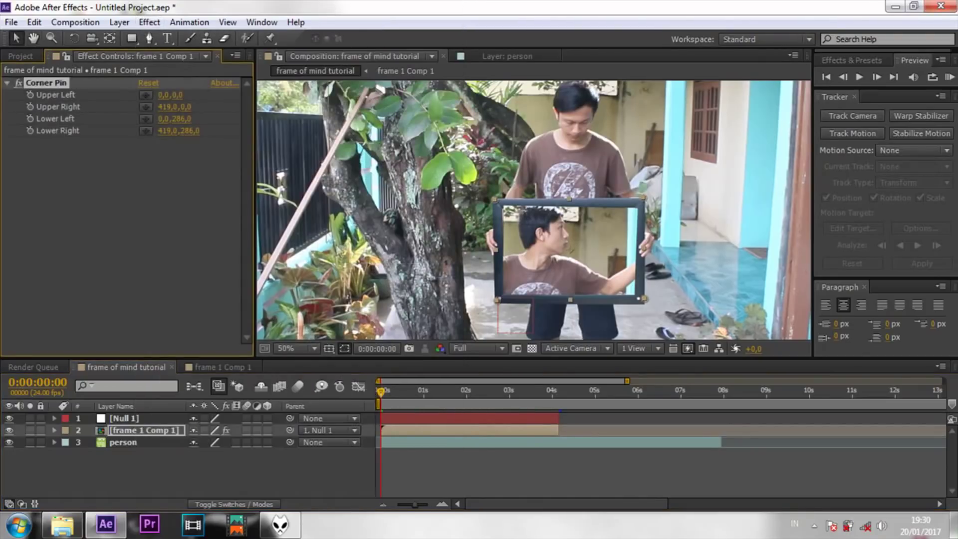
Enable Corner Pin keyframes and fit the upper-left and upper-right corners on the first frame
drag(627, 380, 520, 379)
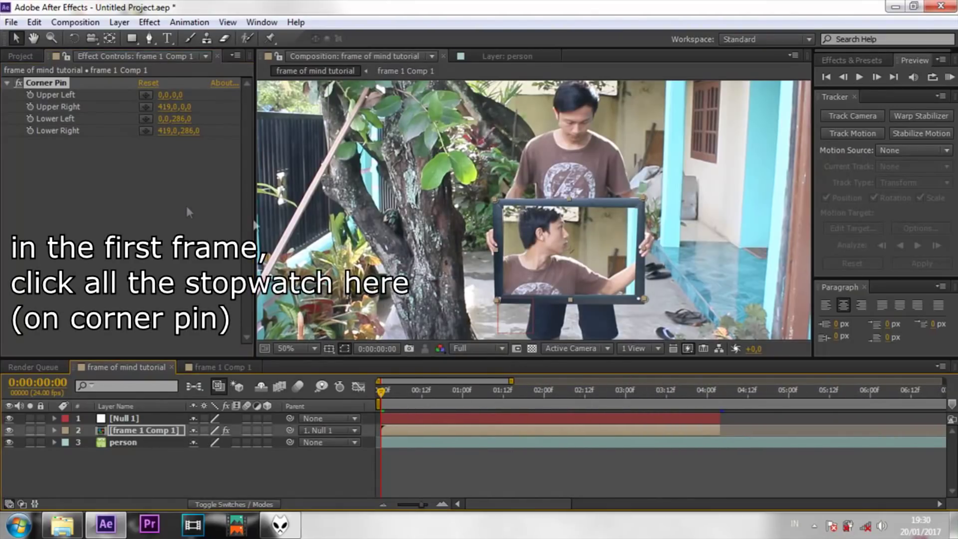
click(28, 131)
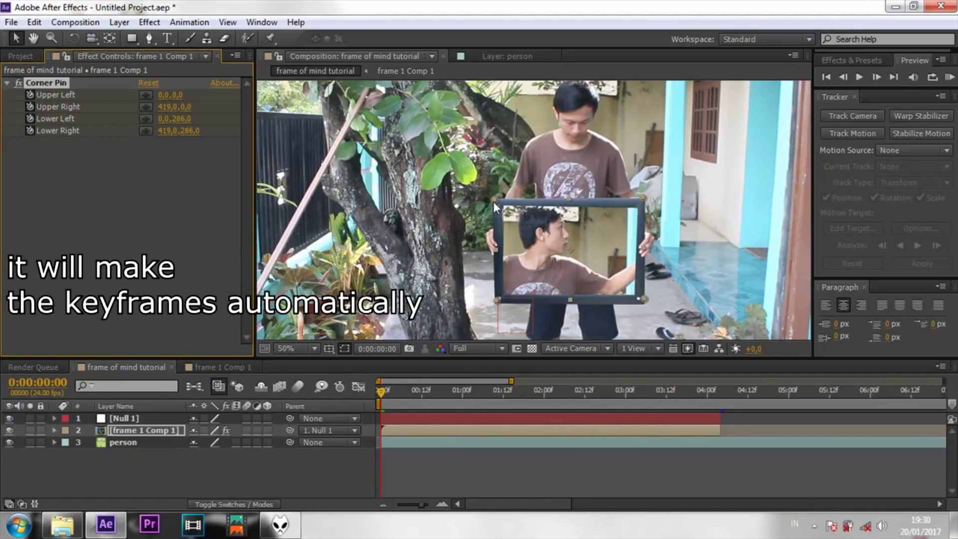
drag(493, 201, 493, 204)
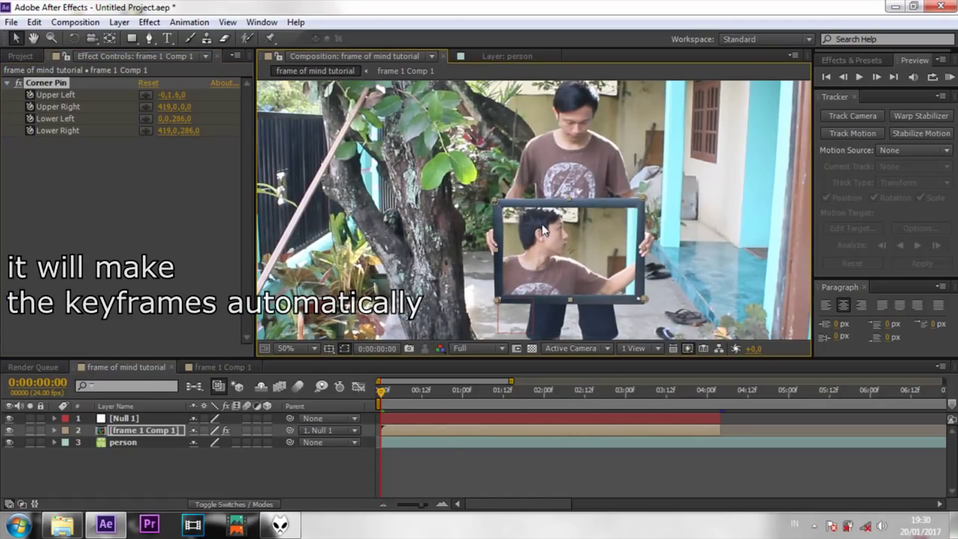
scroll(541, 222, up, 2)
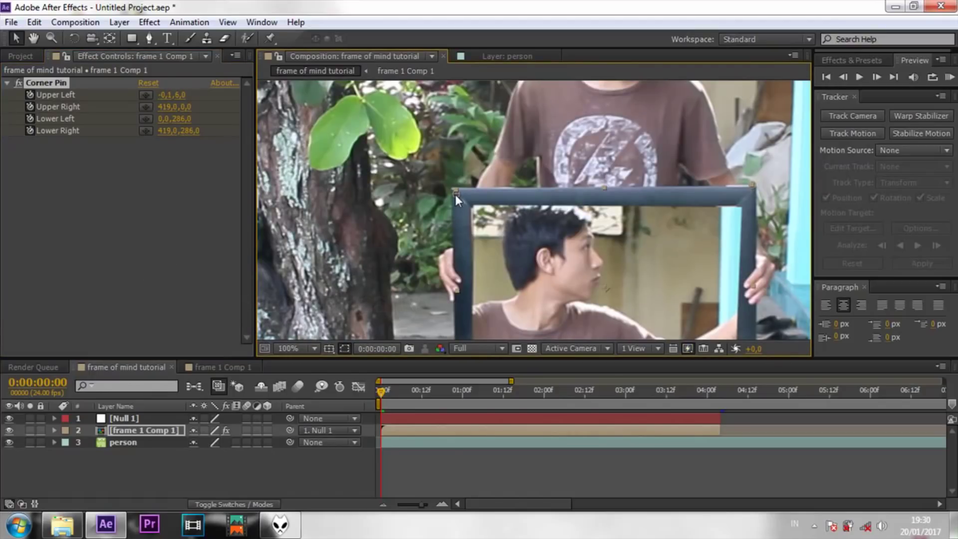
drag(456, 194, 454, 196)
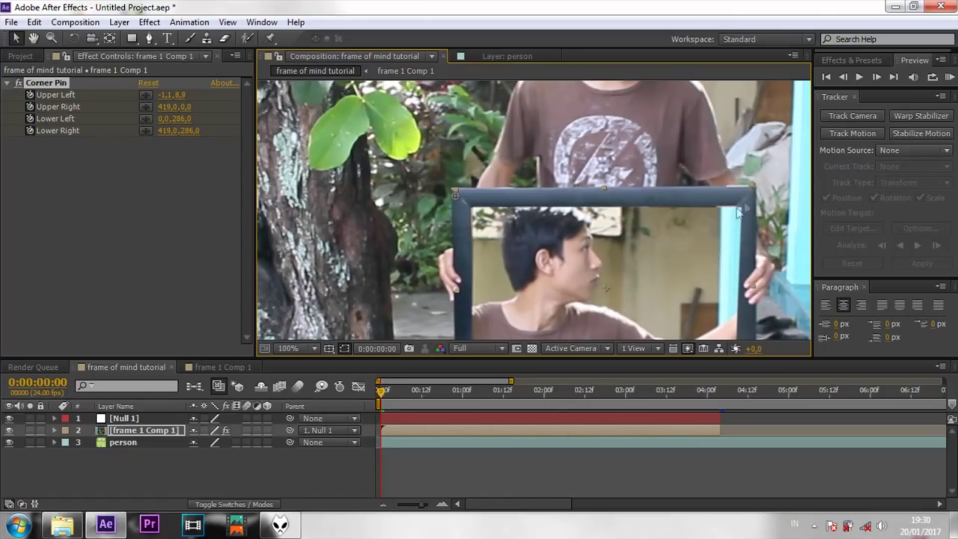
drag(756, 186, 756, 182)
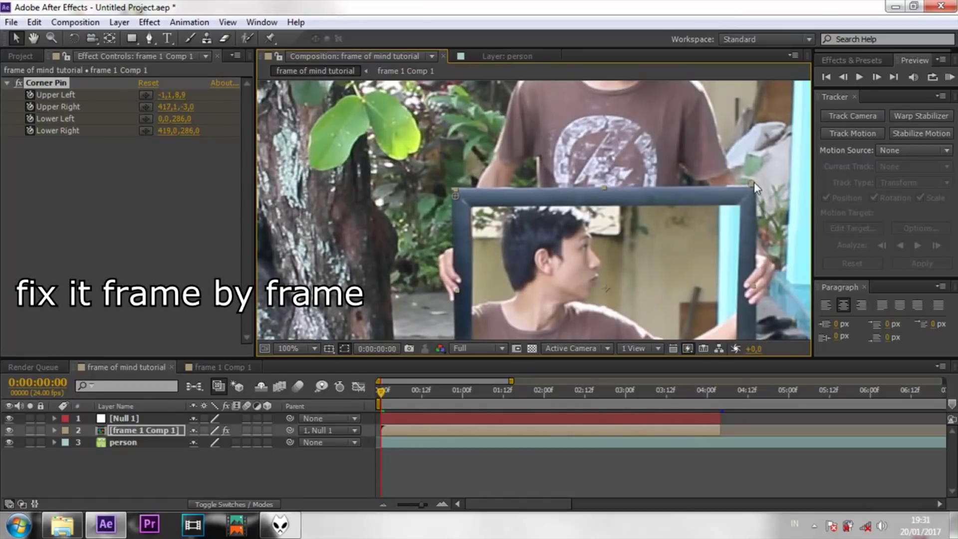
Six frames later, realign the upper-left, upper-right and lower-right pins to the frame
click(877, 76)
click(877, 76)
click(877, 77)
click(877, 77)
click(877, 76)
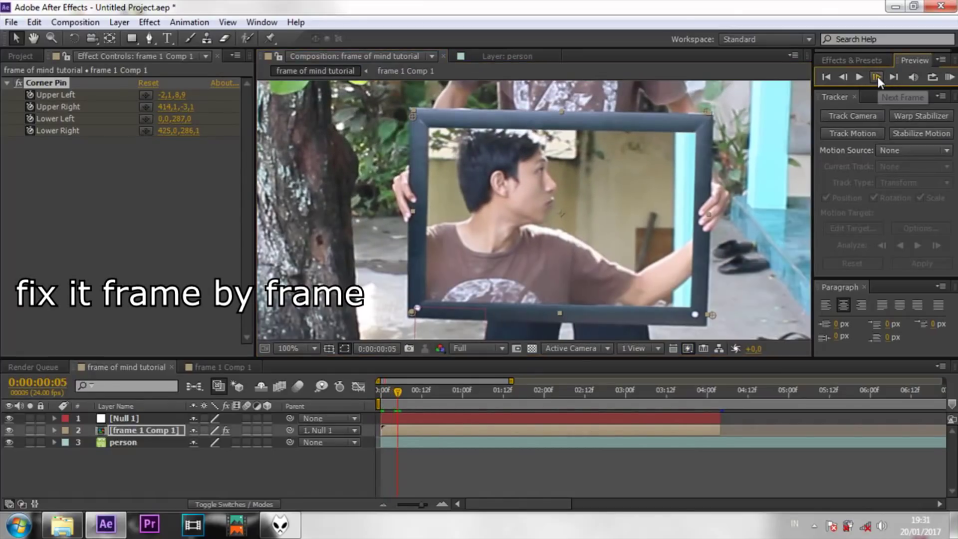
click(877, 77)
click(878, 76)
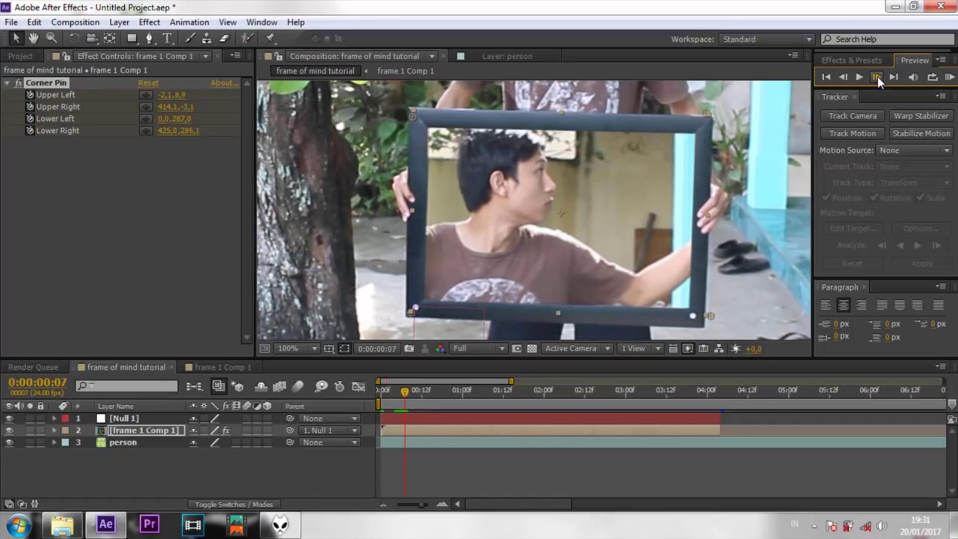
click(878, 77)
click(878, 77)
click(878, 77)
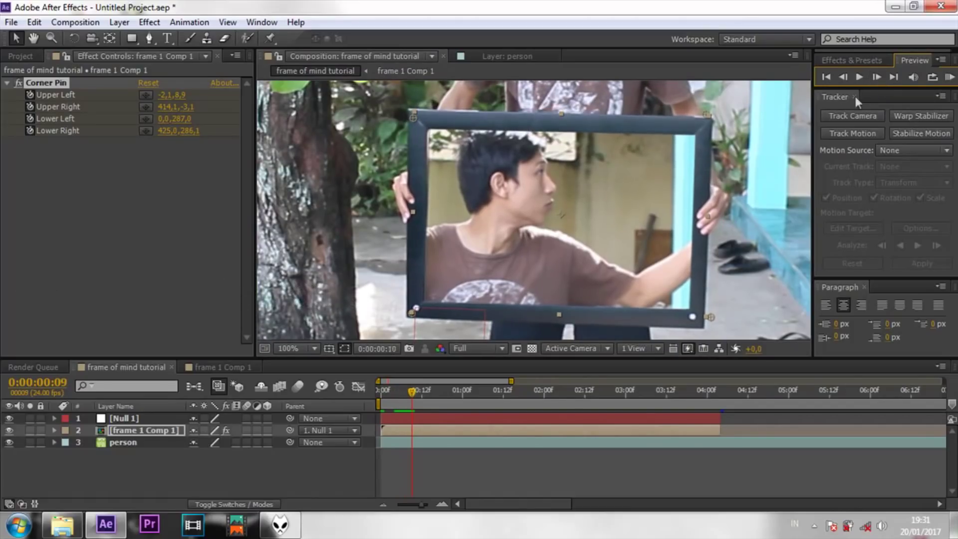
drag(412, 117, 410, 118)
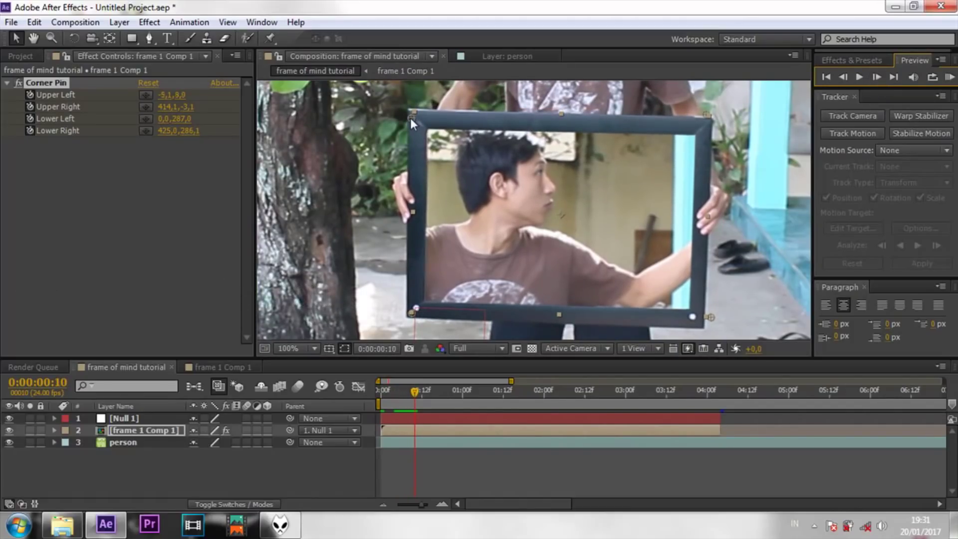
drag(705, 115, 703, 113)
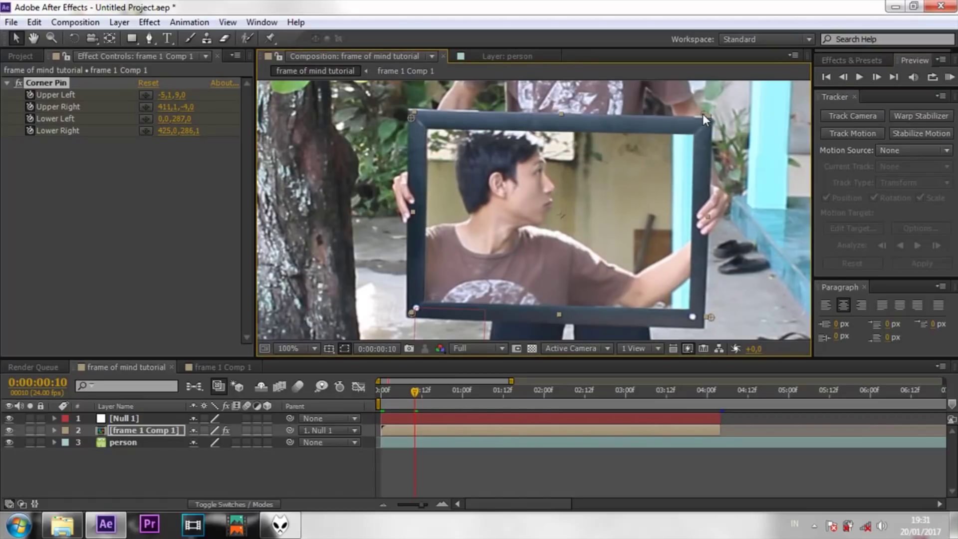
drag(714, 320, 712, 320)
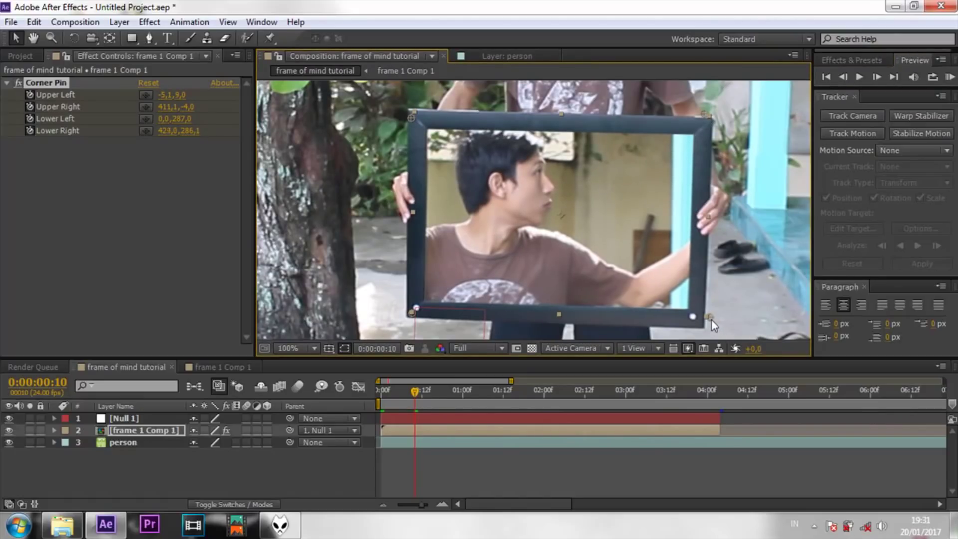
Twelve frames further on, realign both top corner pins with the moved frame
click(876, 77)
click(877, 76)
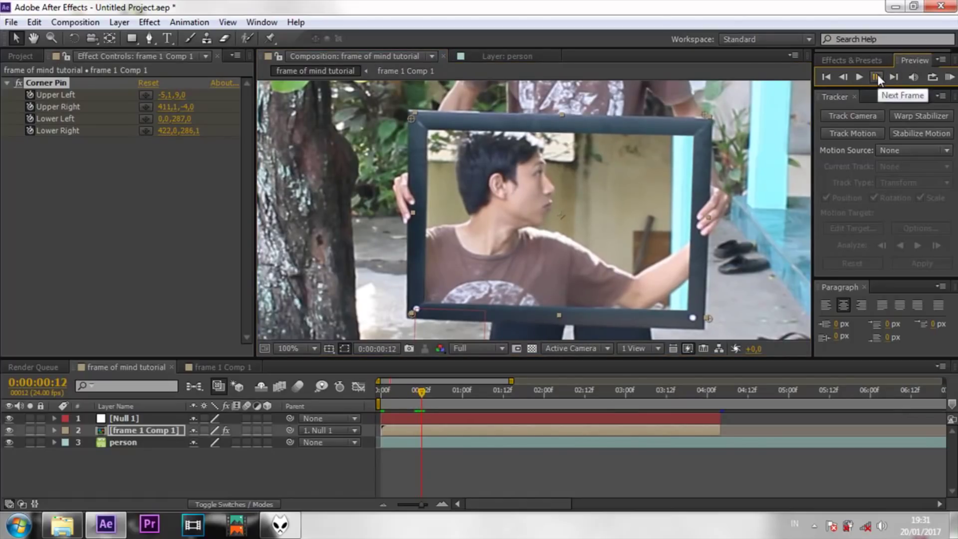
click(877, 76)
click(878, 76)
click(877, 76)
click(876, 76)
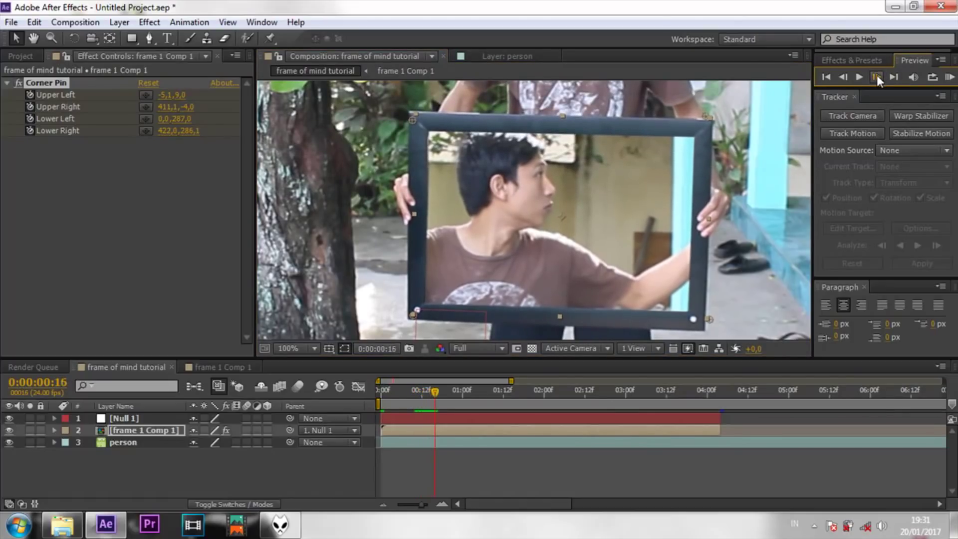
click(876, 76)
click(876, 76)
click(876, 77)
click(876, 76)
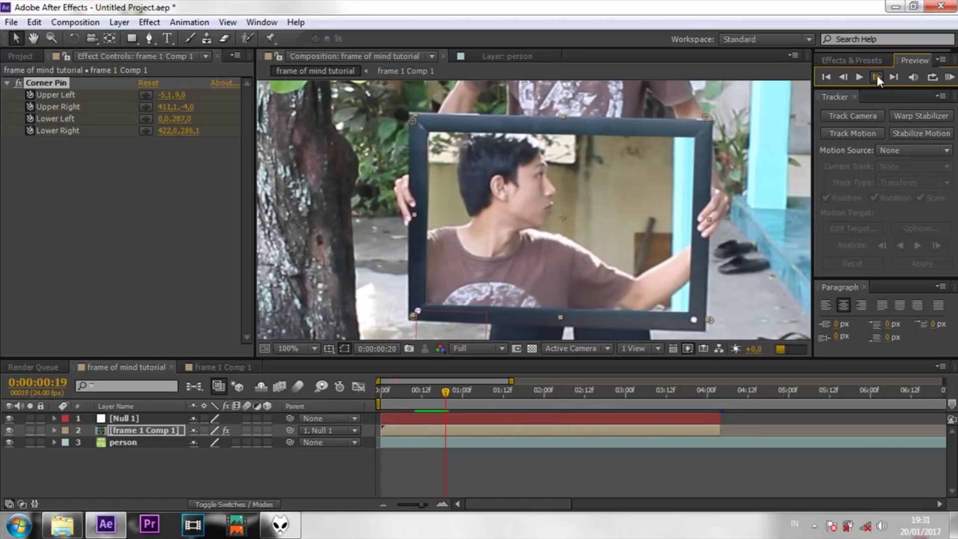
click(877, 76)
click(876, 77)
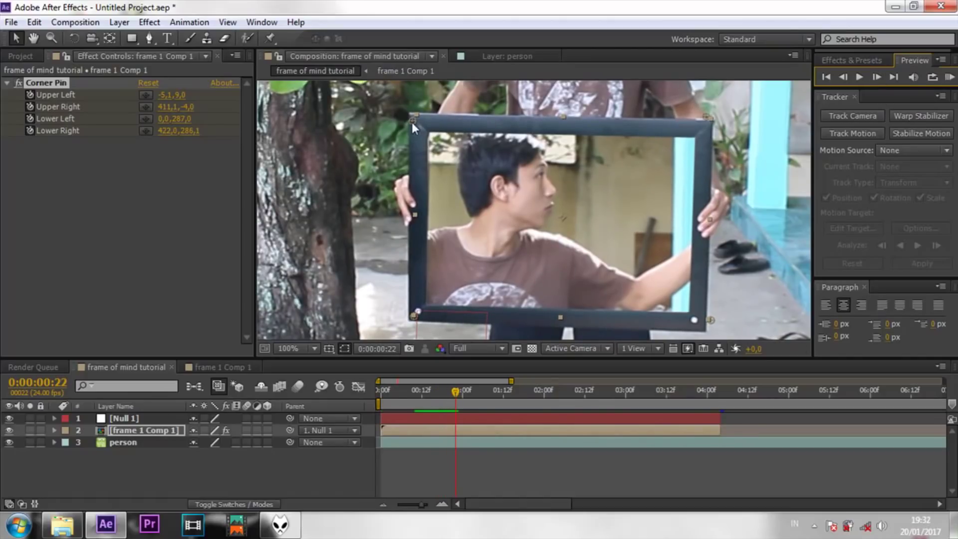
drag(412, 122, 410, 121)
drag(708, 117, 708, 116)
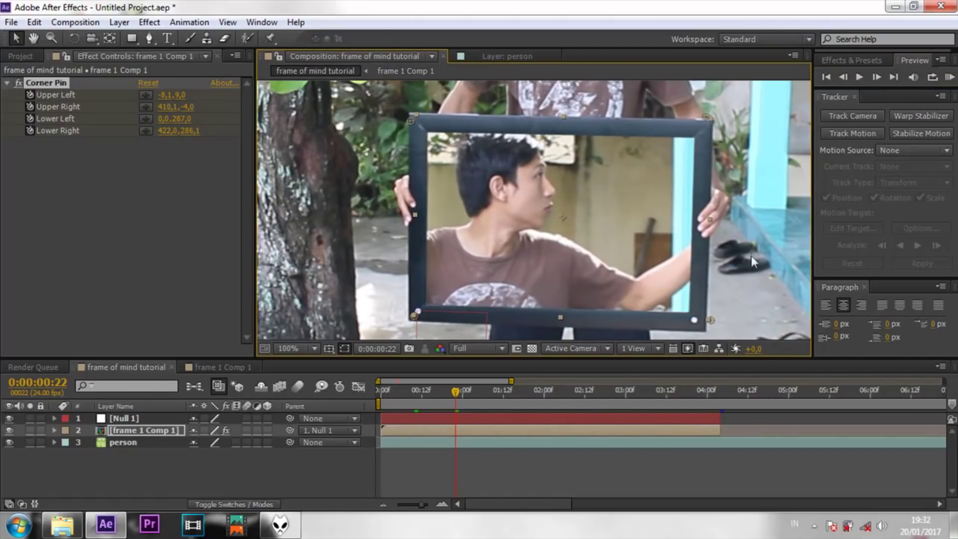
Two frames further on, refit all four corner pins onto the picture frame
click(874, 77)
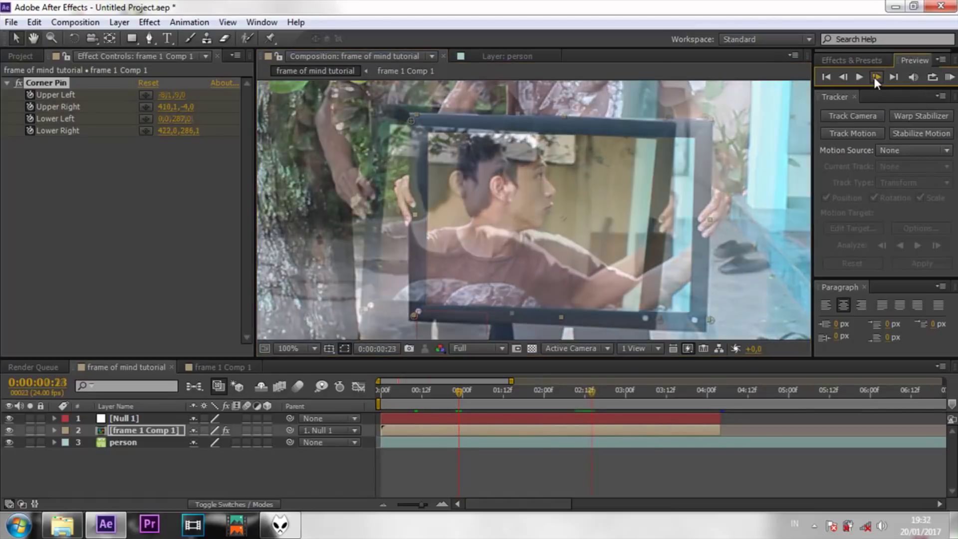
click(874, 76)
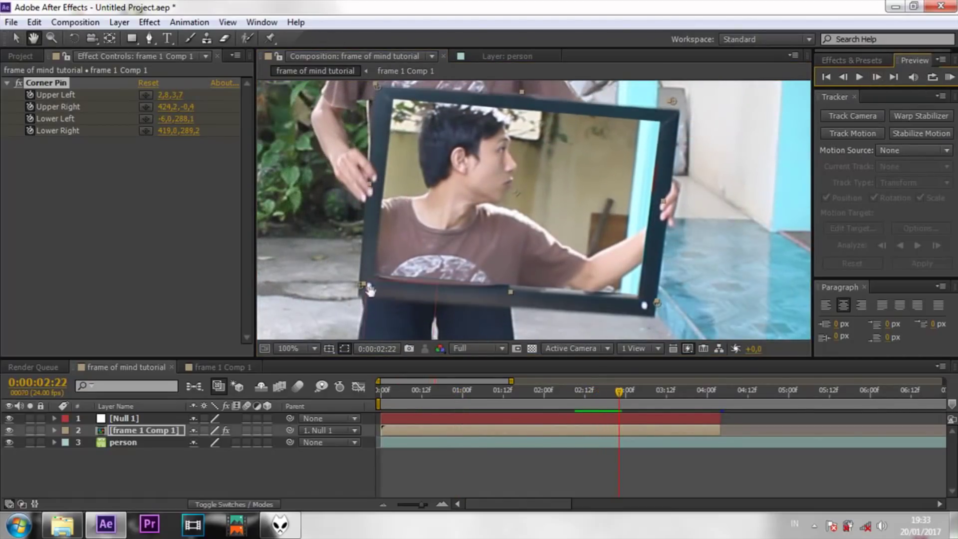
drag(358, 286, 364, 286)
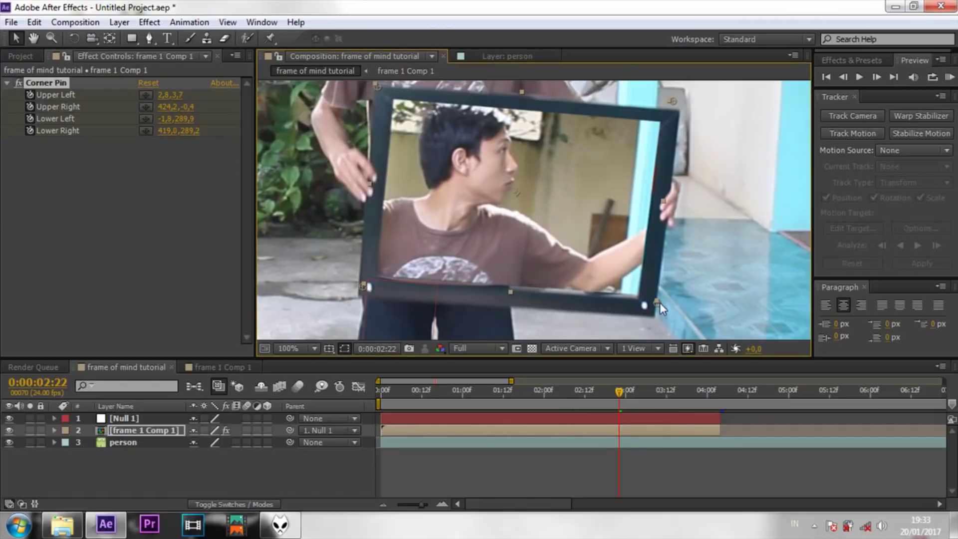
drag(660, 302, 660, 308)
drag(362, 288, 360, 281)
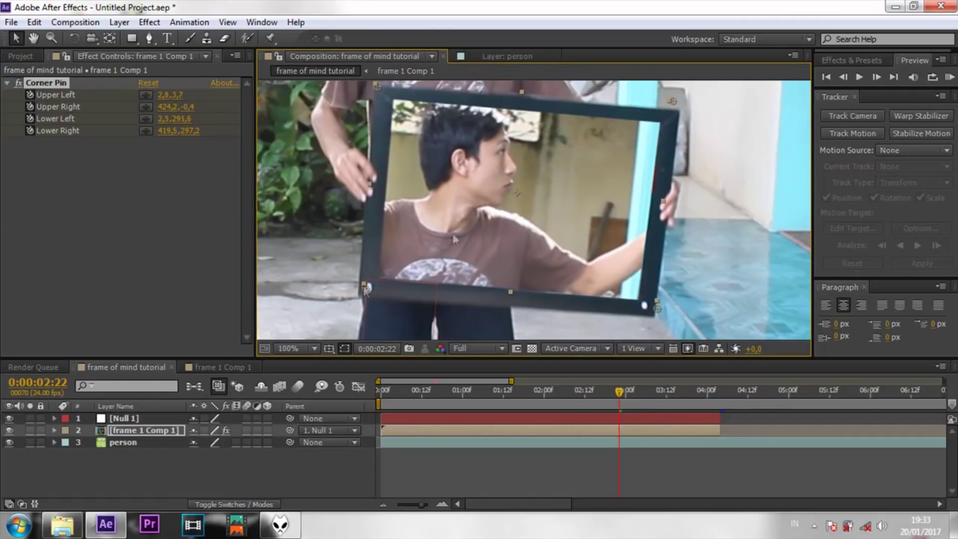
drag(672, 102, 671, 106)
drag(380, 85, 379, 86)
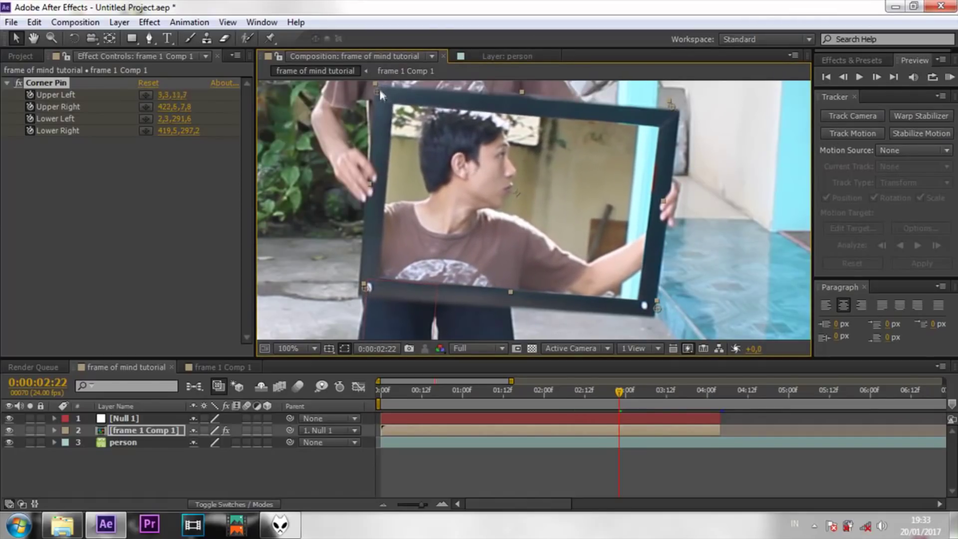
drag(671, 106, 672, 107)
On the next frame, nudge the lower-right pin onto the frame
click(878, 76)
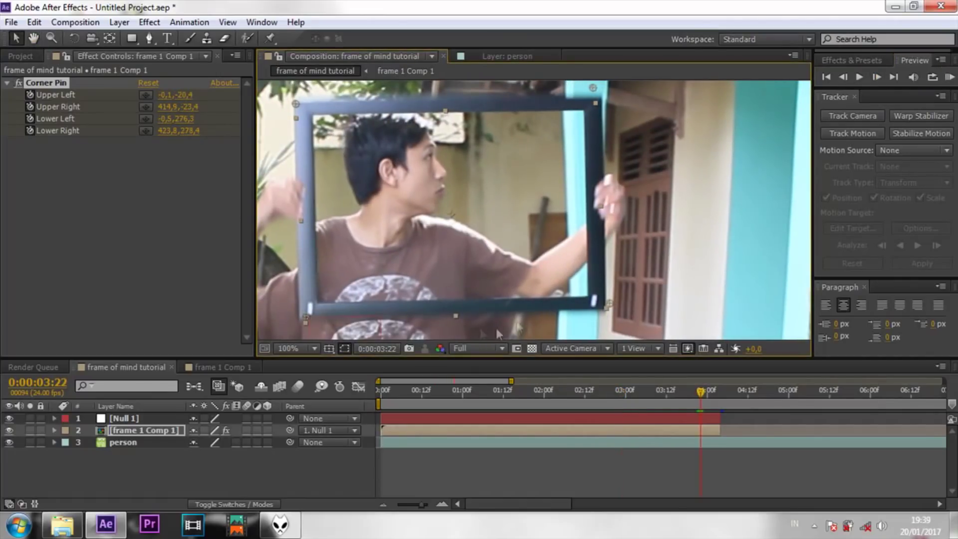
drag(609, 303, 610, 300)
click(879, 76)
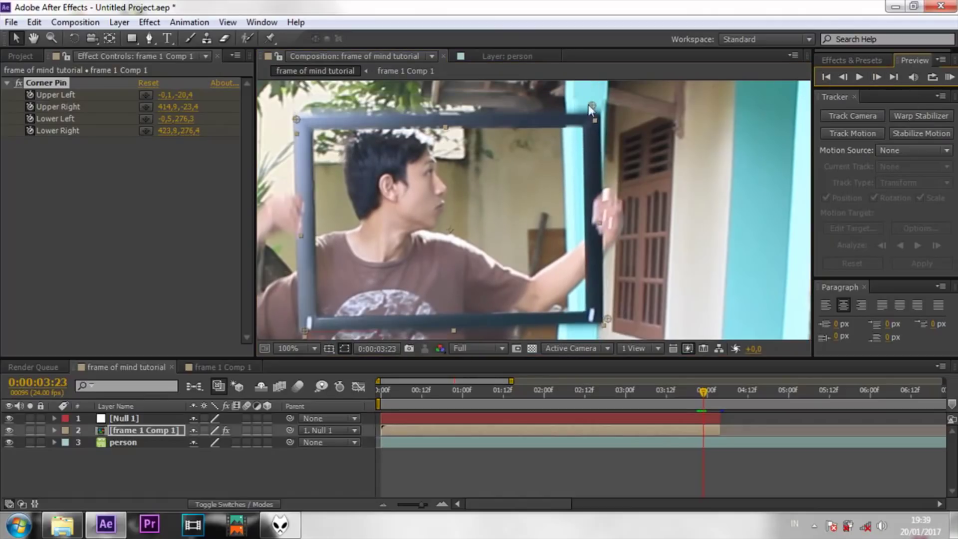
Finish the first still's Corner Pin keyframes to 0:00:04:00 and select the person footage layer
key(Page_Down)
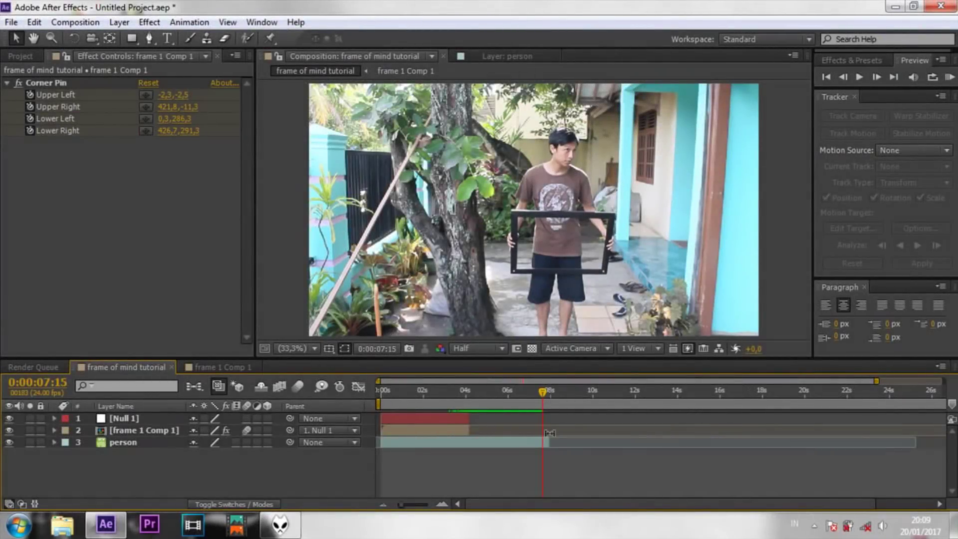
key(ctrl+Down)
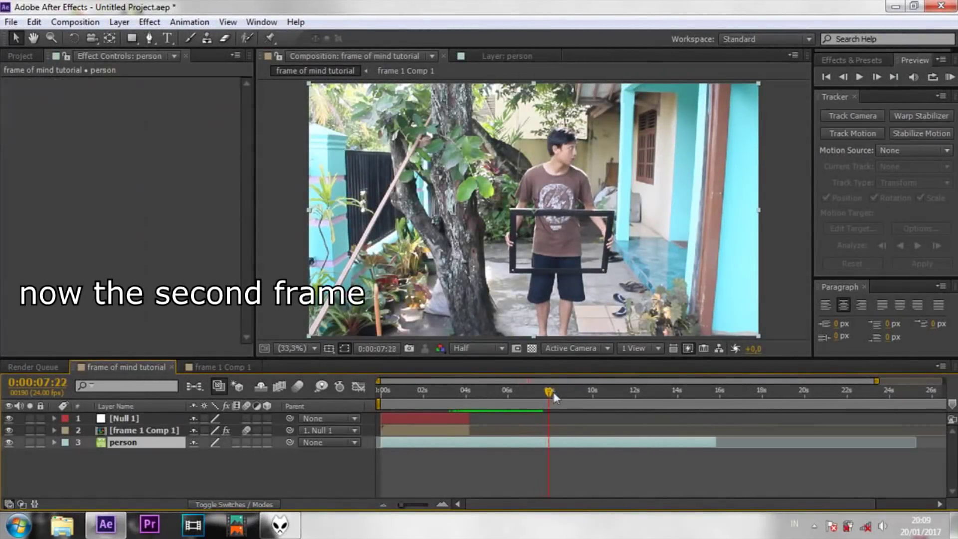
Scrub and play forward to 0:00:10:03, where the man holds the frame before his face
mouse_move(554, 393)
mouse_down()
mouse_move(619, 391)
mouse_move(570, 394)
mouse_up()
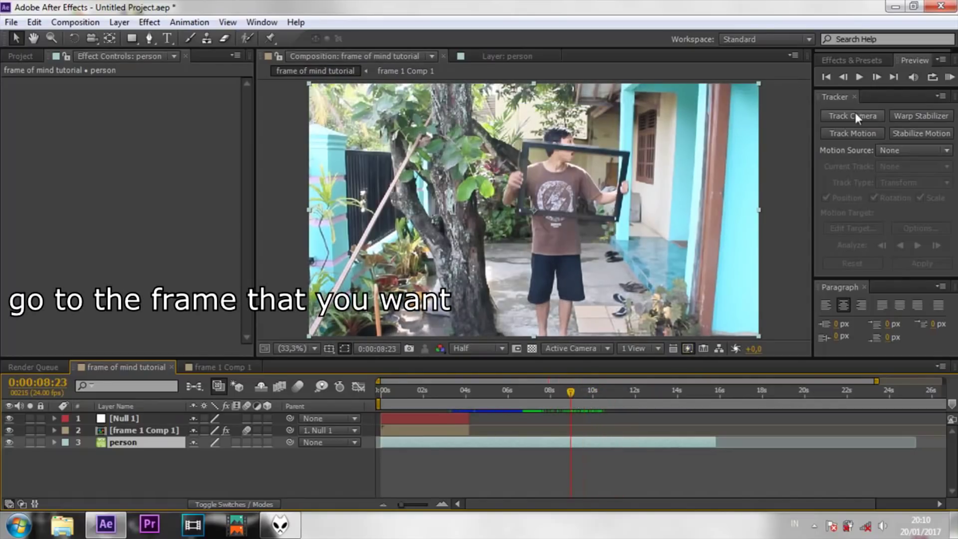
click(860, 78)
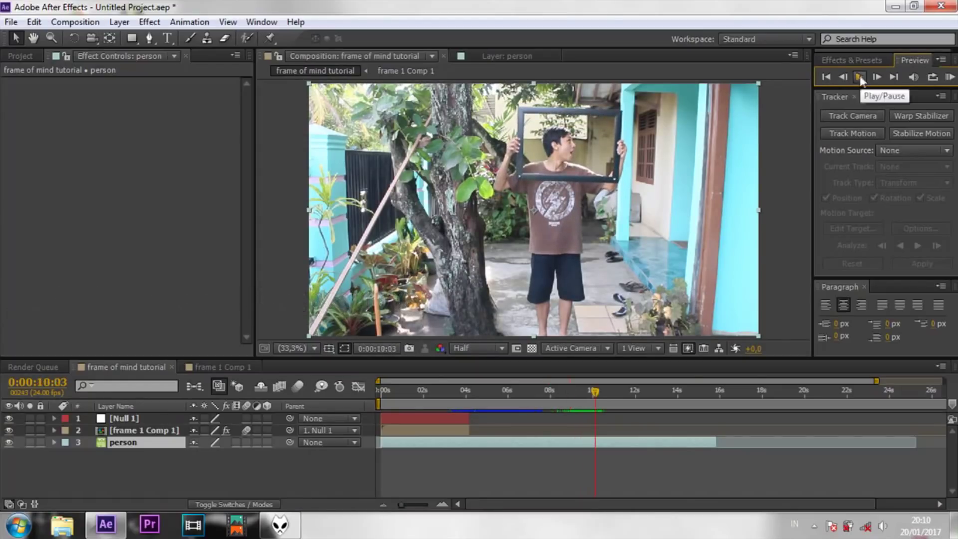
Split the person footage at 0:00:10:01, at the raised-frame pose
click(859, 78)
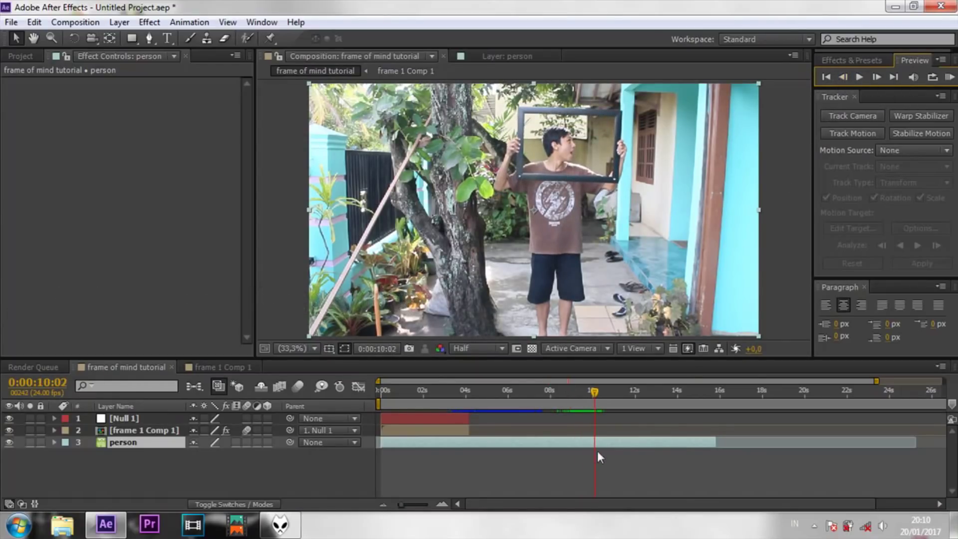
click(844, 77)
key(ctrl+shift+d)
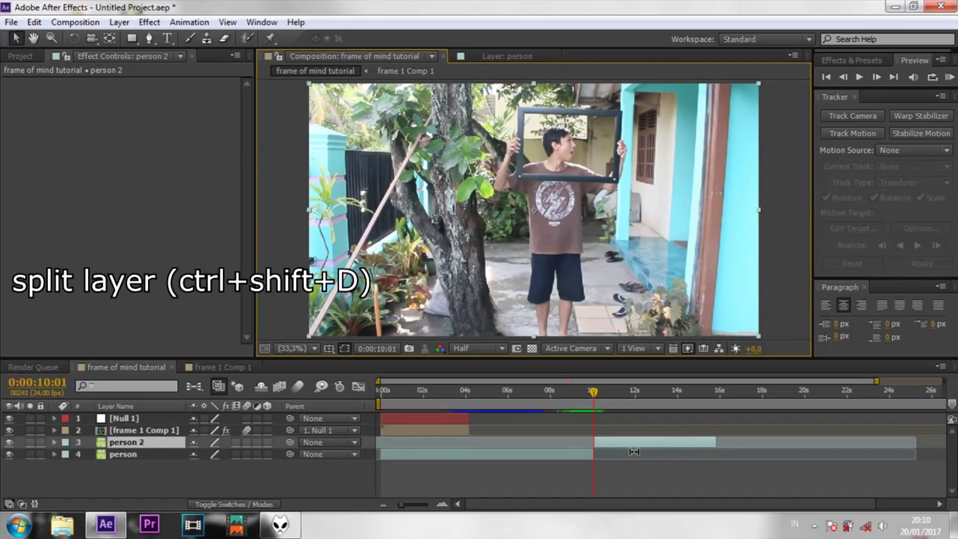
drag(876, 381, 621, 382)
drag(622, 503, 715, 499)
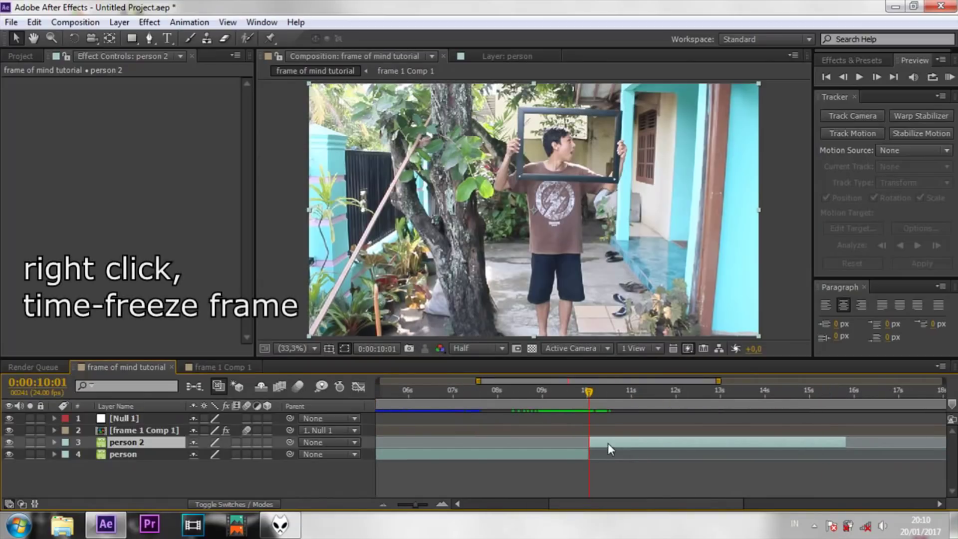
Freeze person 2 via Time > Freeze Frame and start renaming it frame2
right_click(608, 444)
mouse_move(648, 140)
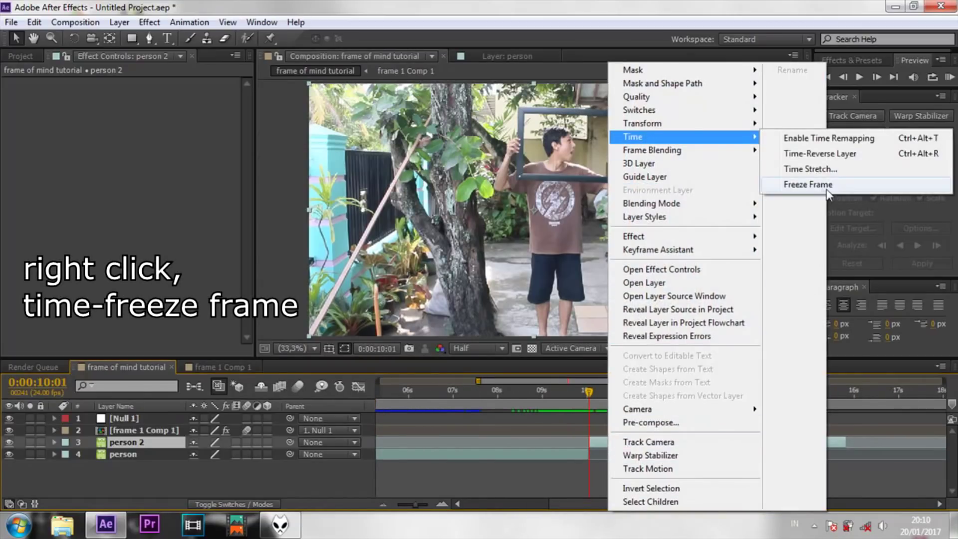
click(808, 184)
click(55, 442)
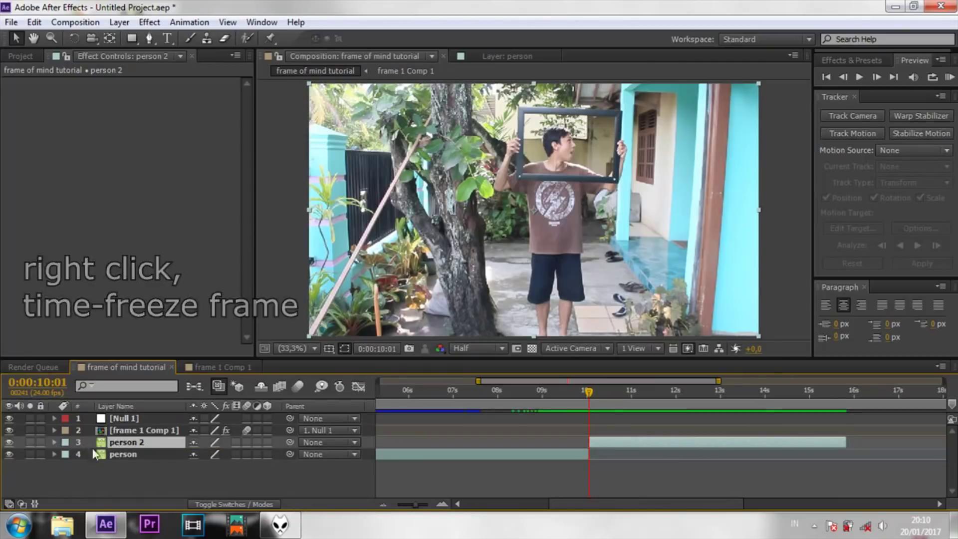
right_click(121, 442)
click(309, 67)
key(Return)
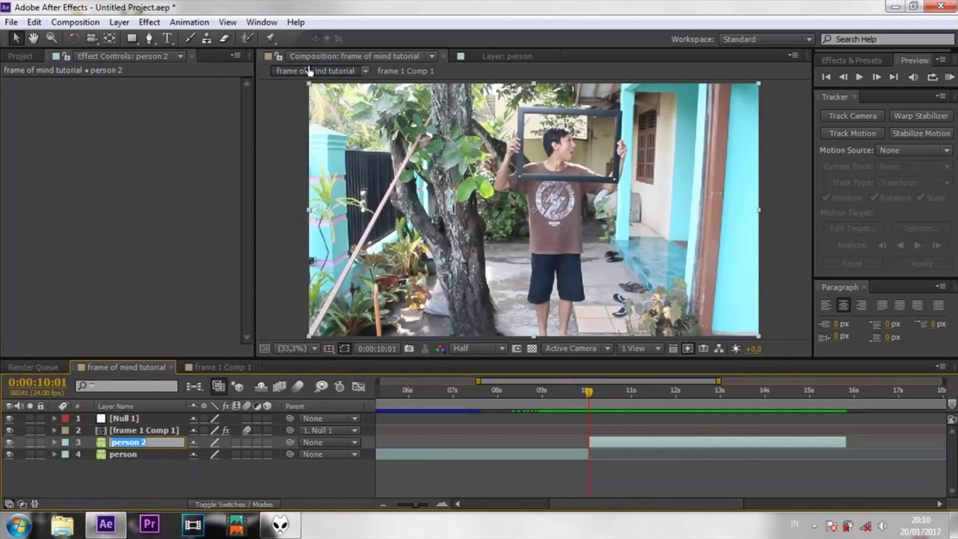
text(frame2)
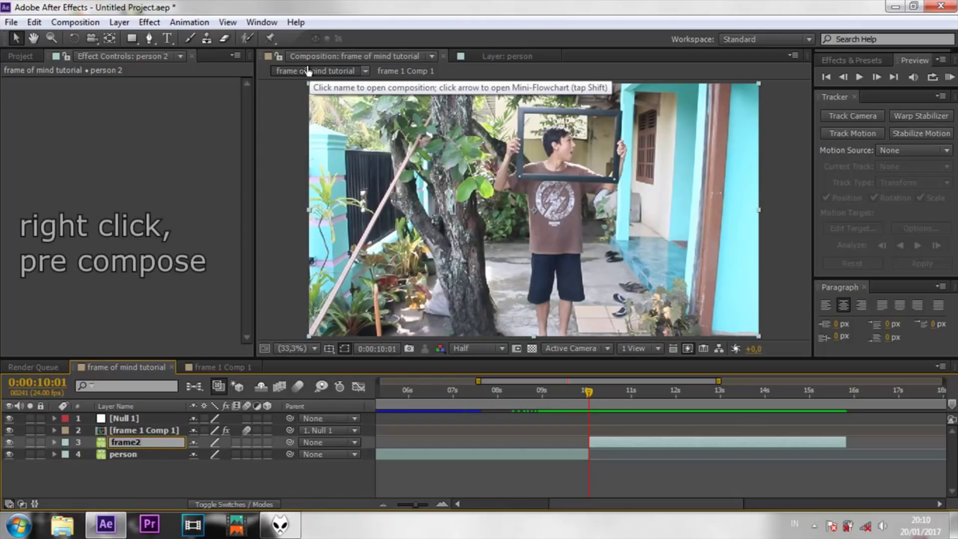
Confirm the name frame2 and pre-compose the layer into frame2 Comp 1
key(Return)
click(128, 442)
right_click(127, 442)
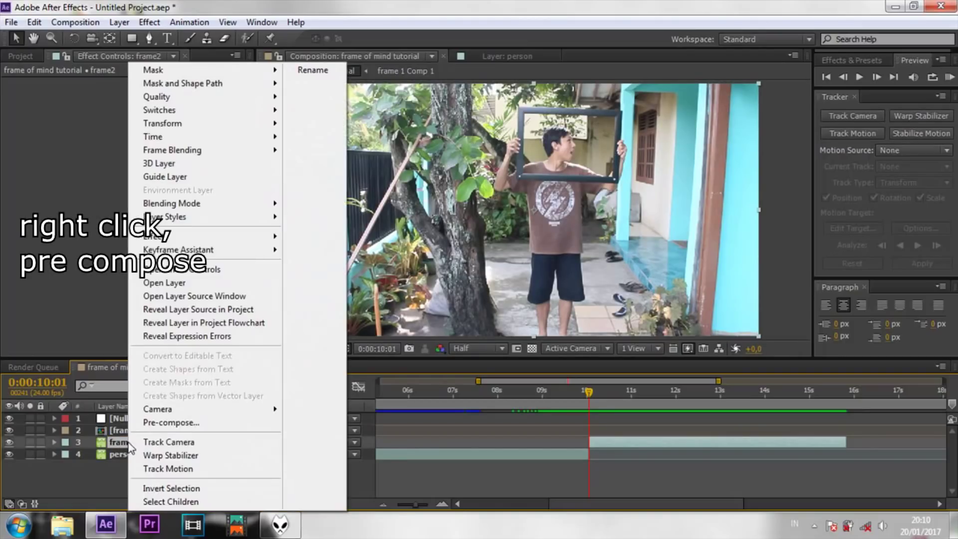
click(163, 420)
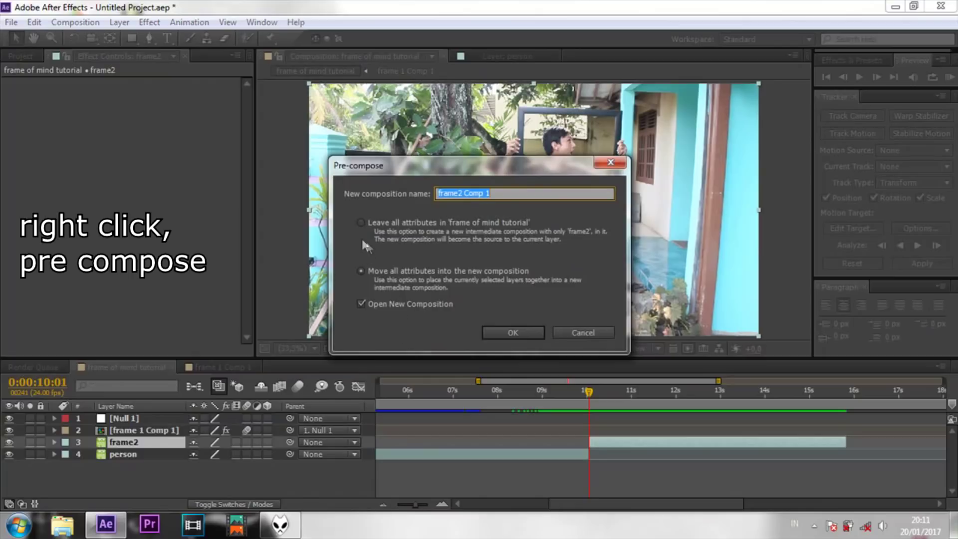
click(501, 336)
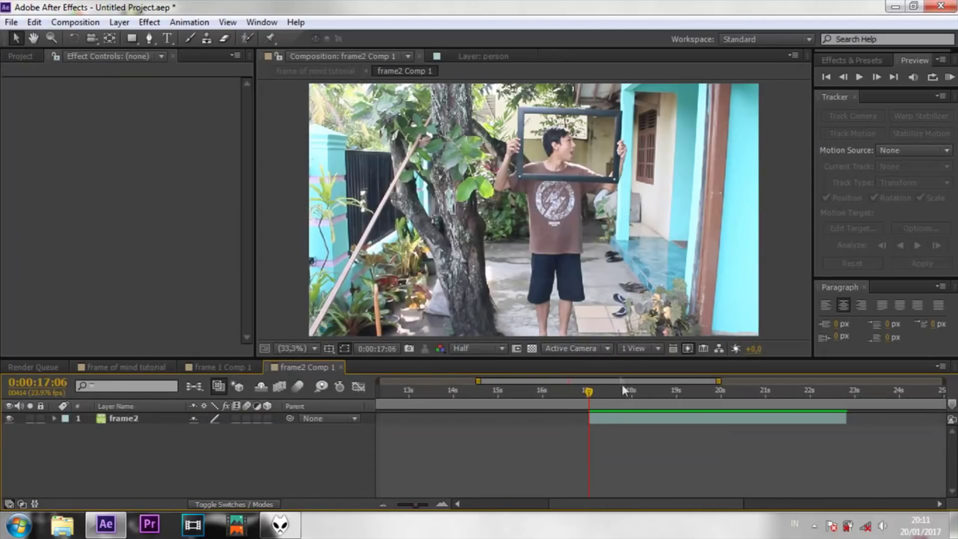
Step to 0:00:17:07 and switch the viewer to Full resolution
click(877, 77)
click(612, 419)
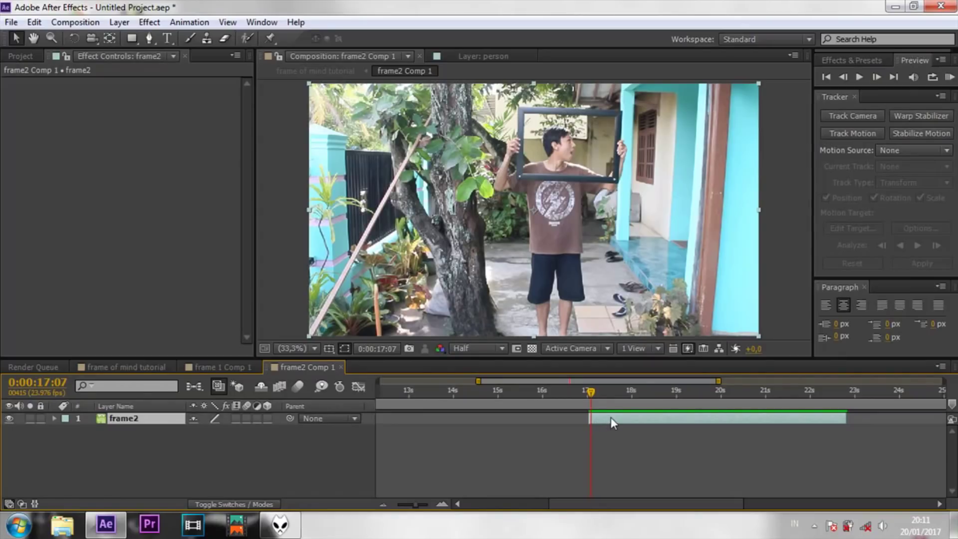
click(477, 349)
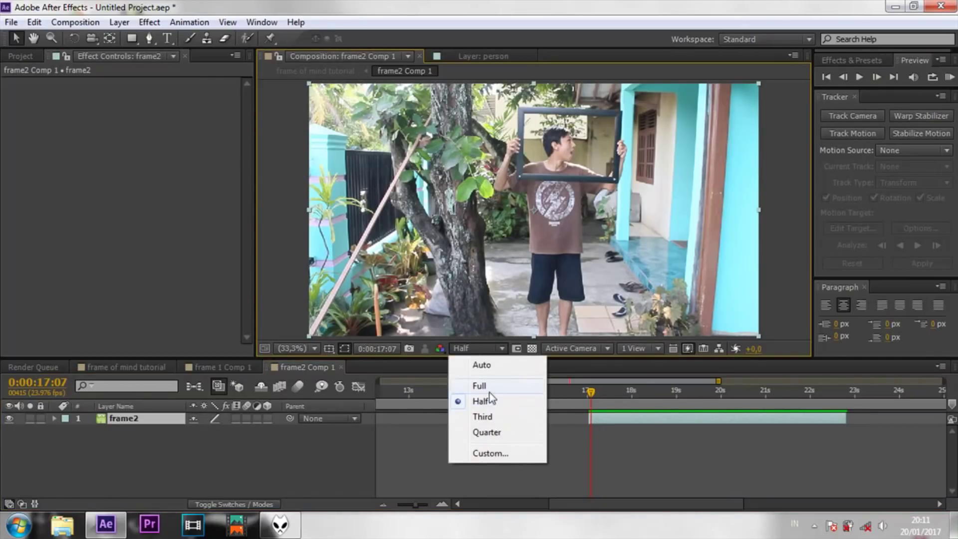
click(481, 386)
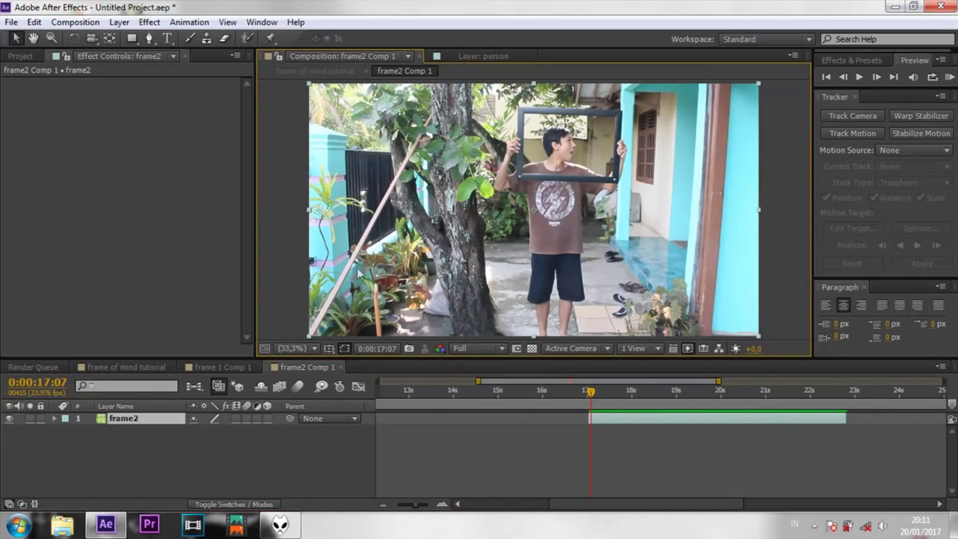
click(617, 422)
At 100% view, draw a closed four-point Pen mask around the frame's inner opening
click(149, 38)
key(slash)
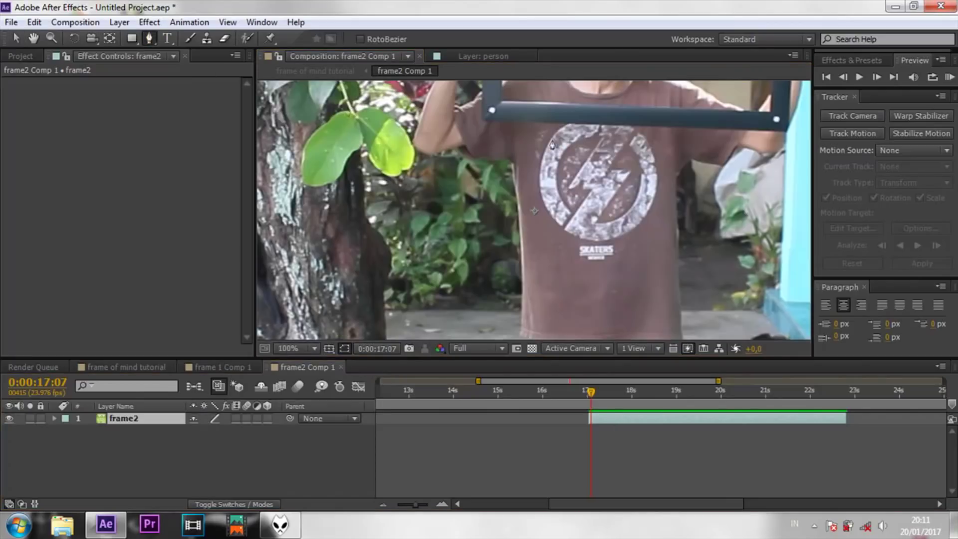
key(h)
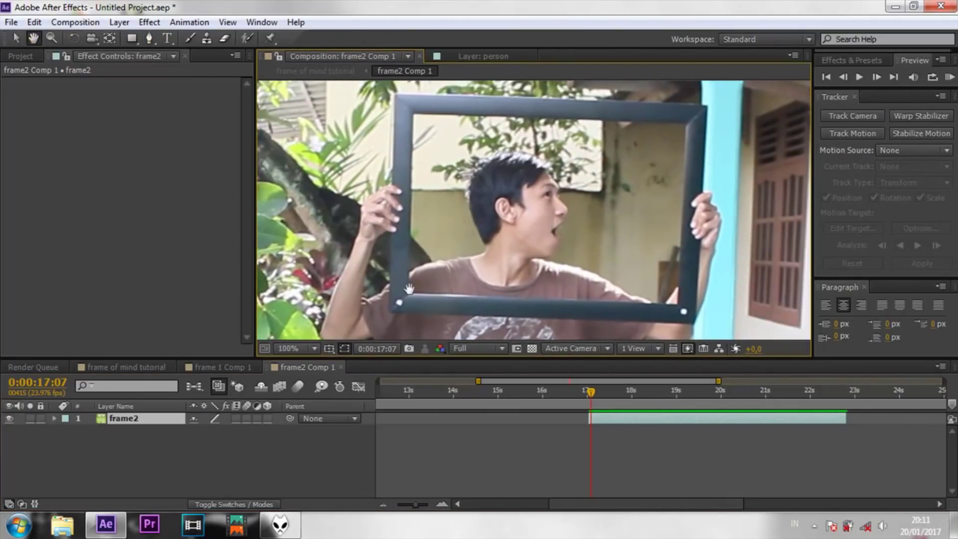
click(149, 38)
click(413, 114)
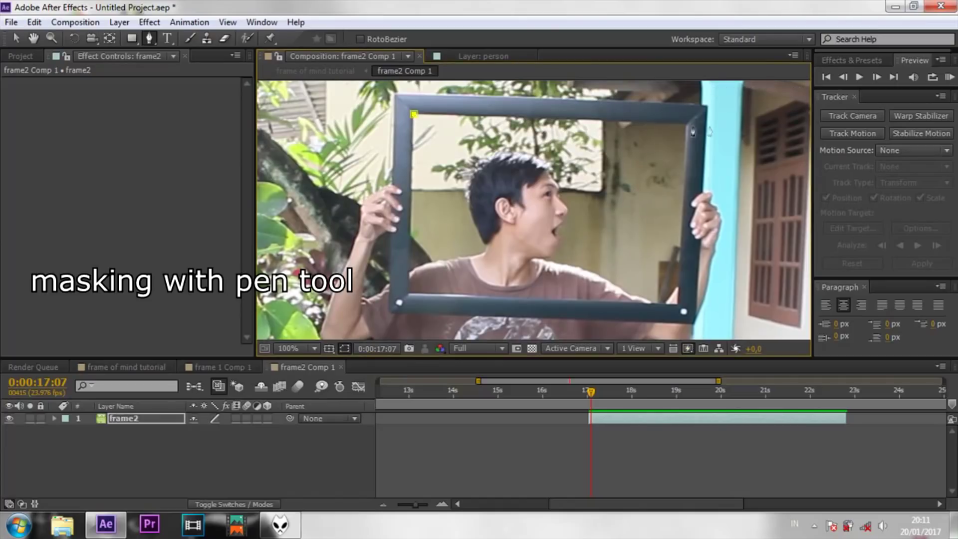
click(685, 125)
click(679, 304)
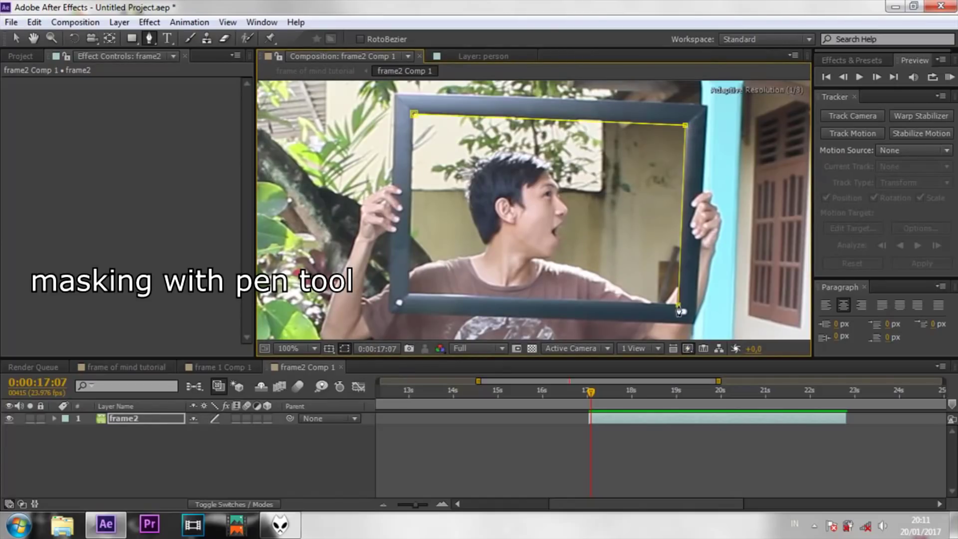
click(409, 296)
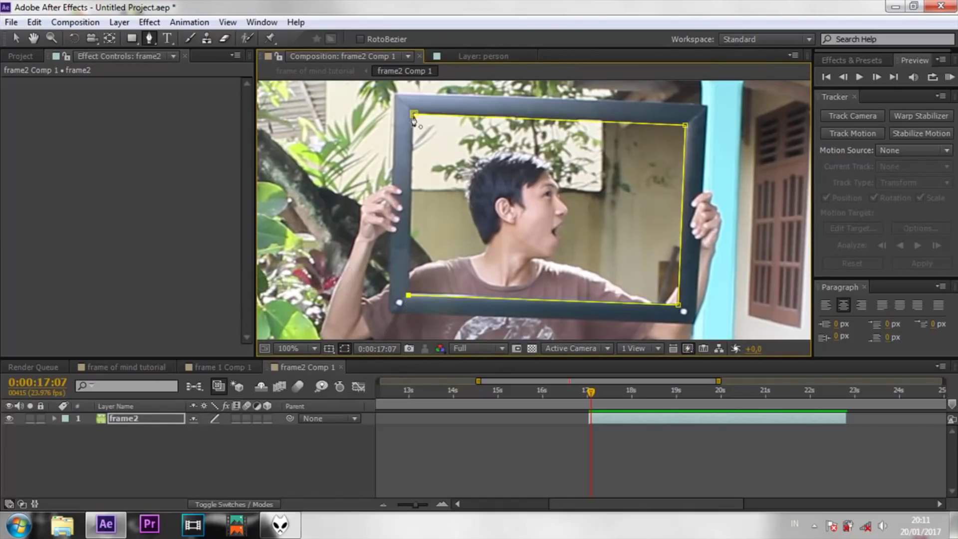
click(414, 114)
Move the masked picture to the centre of frame2 Comp 1
click(15, 39)
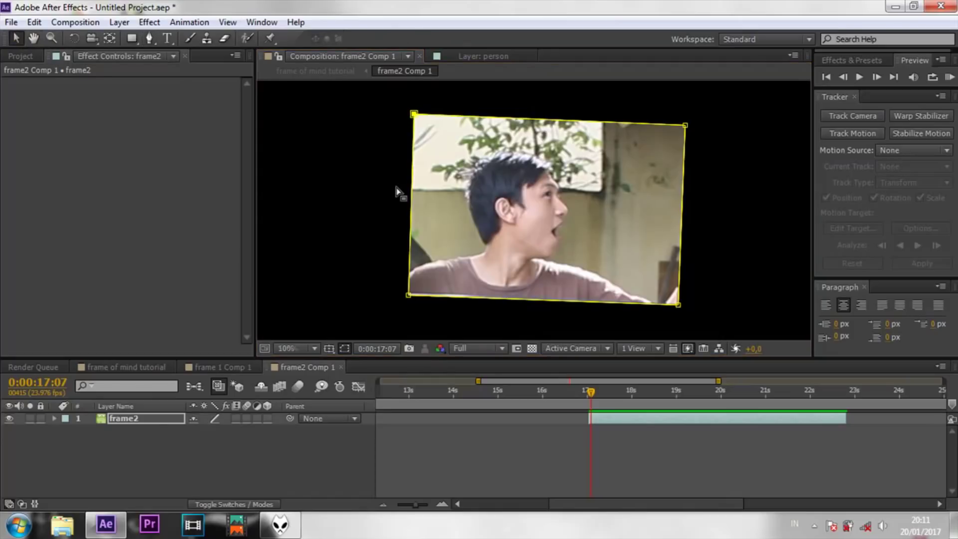
scroll(400, 190, down, 6)
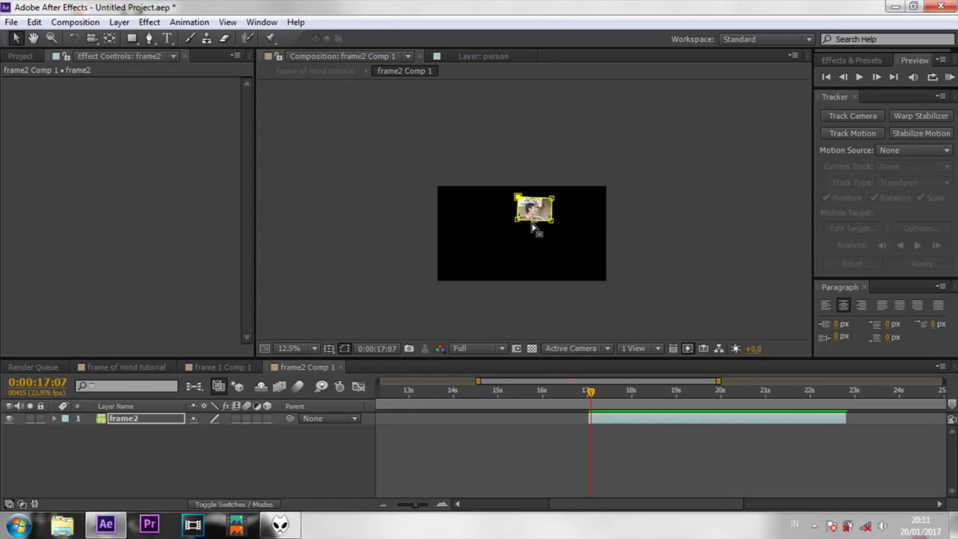
drag(531, 225, 576, 167)
Resize frame2 Comp 1 to 436 × 299 px in Composition Settings
key(period)
click(33, 39)
click(75, 21)
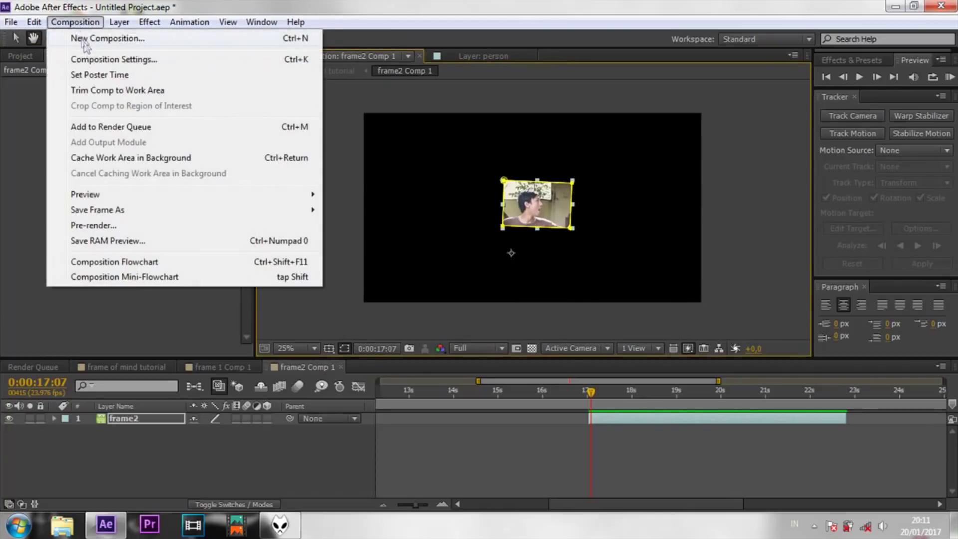
click(115, 58)
click(115, 117)
drag(2, 137, 45, 143)
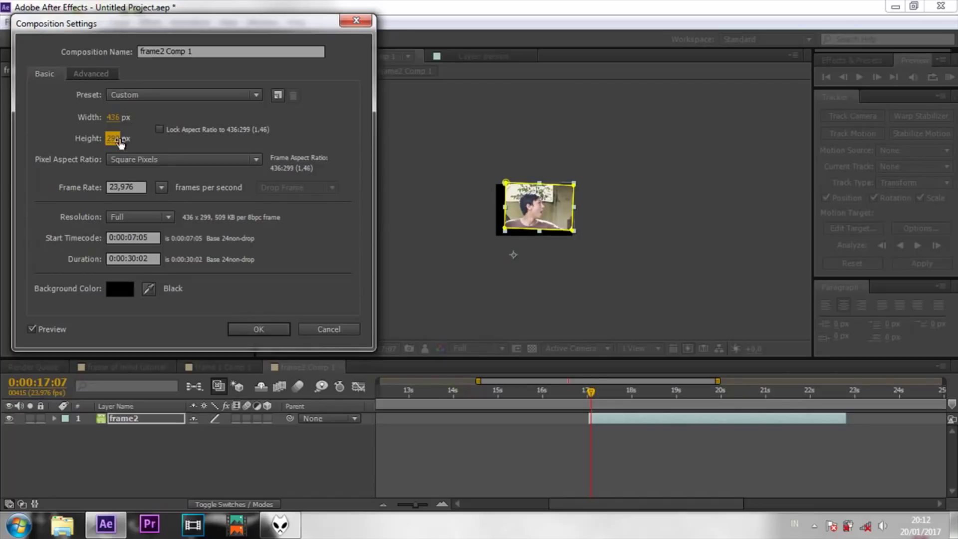
click(258, 329)
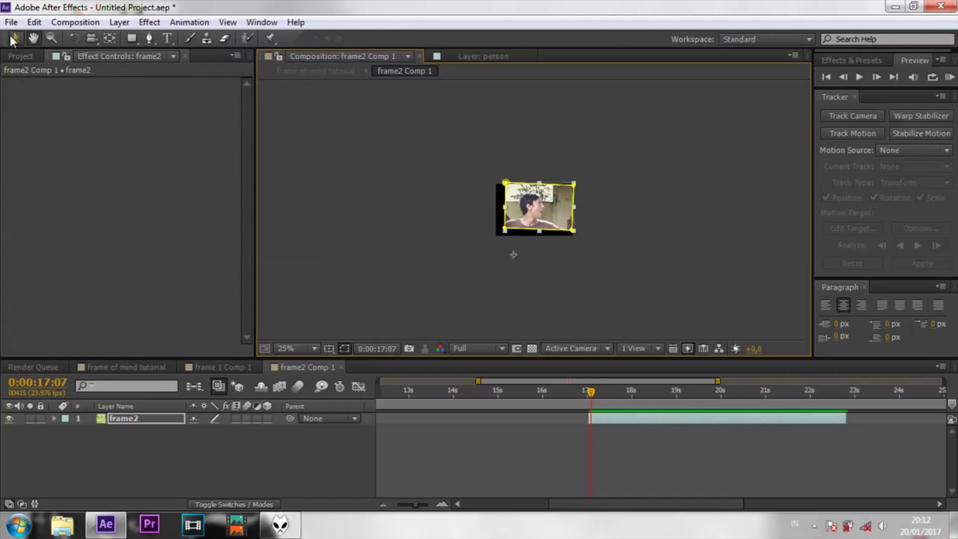
Nudge the picture to fit the cropped comp, then return to the frame of mind tutorial composition
key(v)
drag(556, 201, 553, 203)
key(period)
key(period)
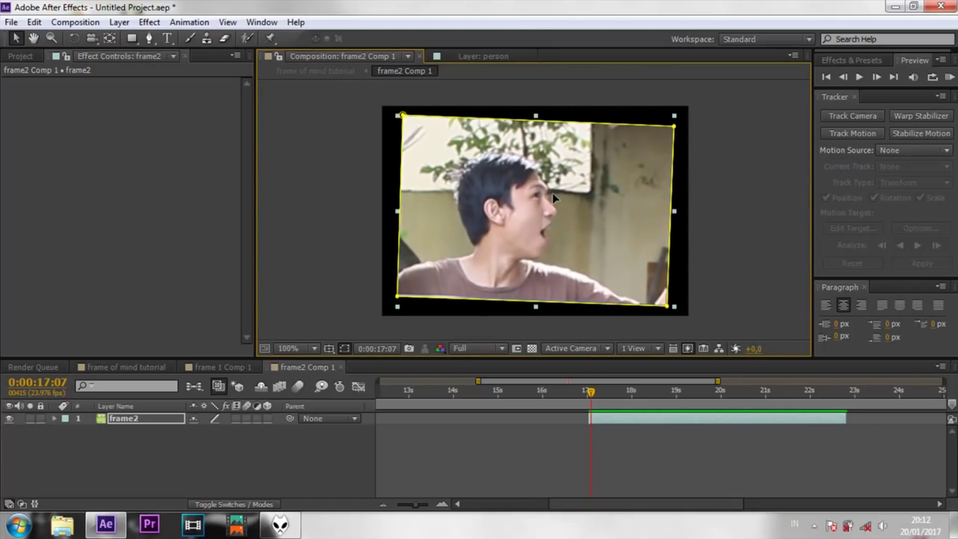
click(730, 188)
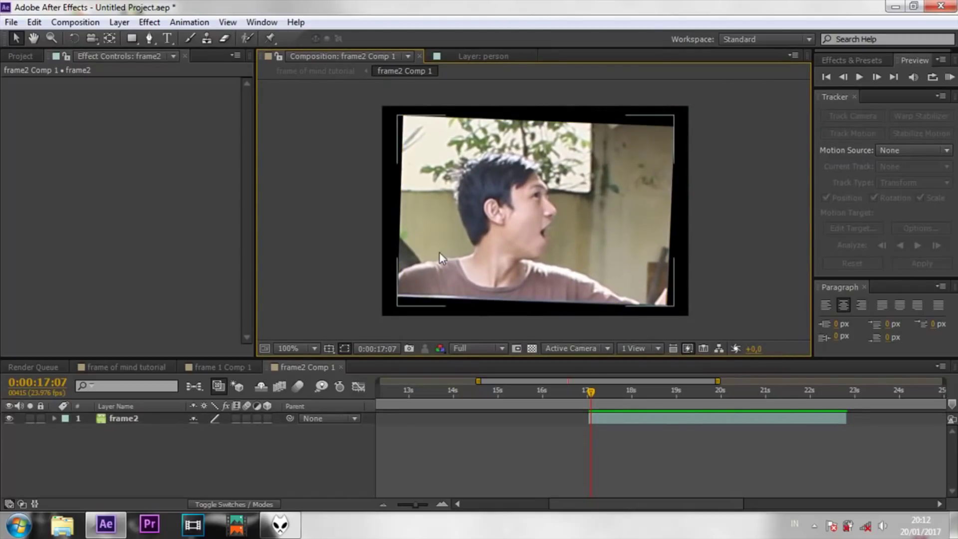
click(118, 367)
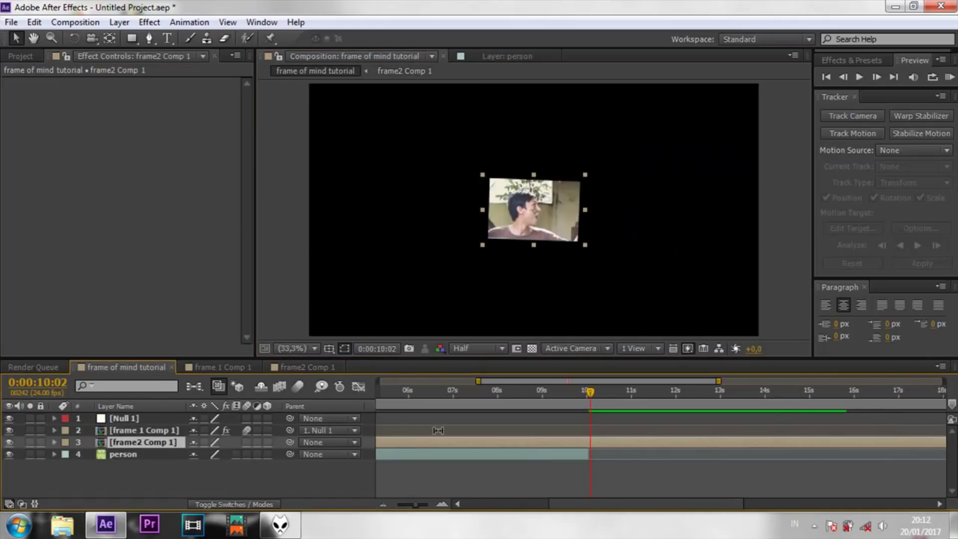
Extend the person layer to about 16 s, then split frame2 Comp 1 at 10:01 and delete its earlier half
drag(591, 452, 848, 452)
click(591, 443)
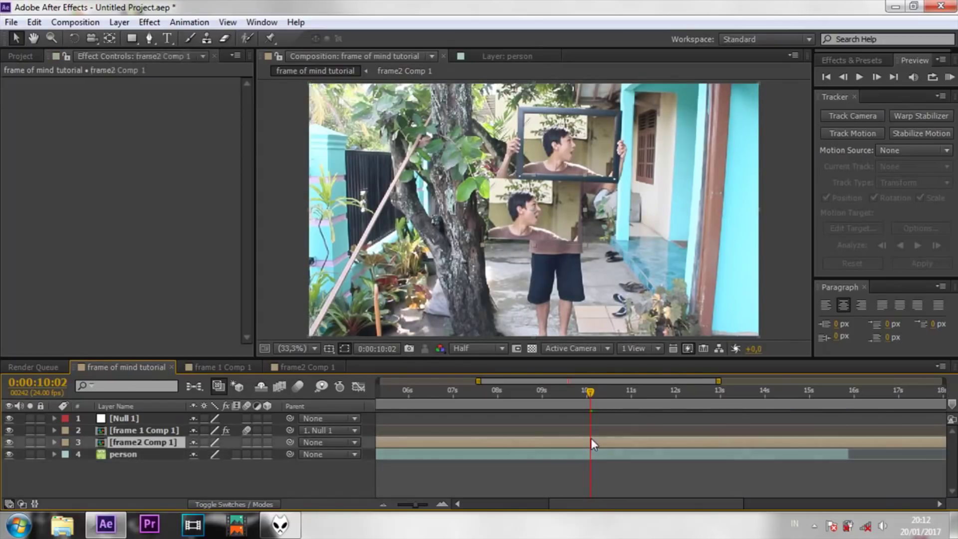
click(842, 77)
key(ctrl+shift+d)
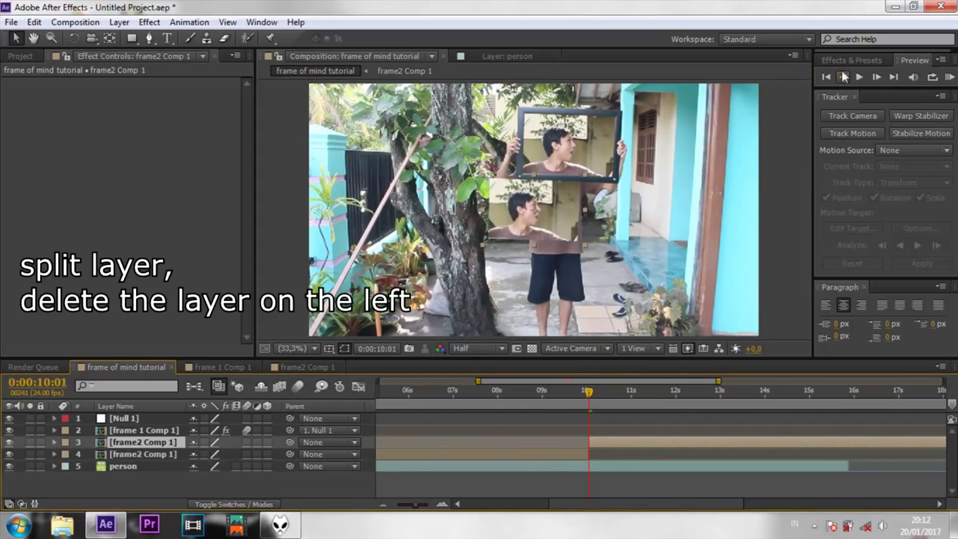
click(170, 455)
key(Delete)
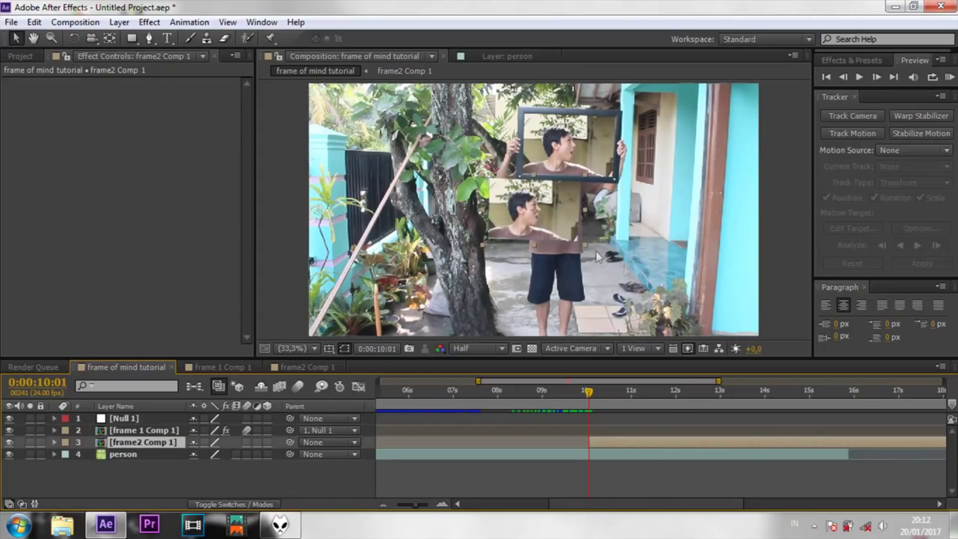
Move the frame2 image up so it lines up with the held picture frame
key(equal)
key(equal)
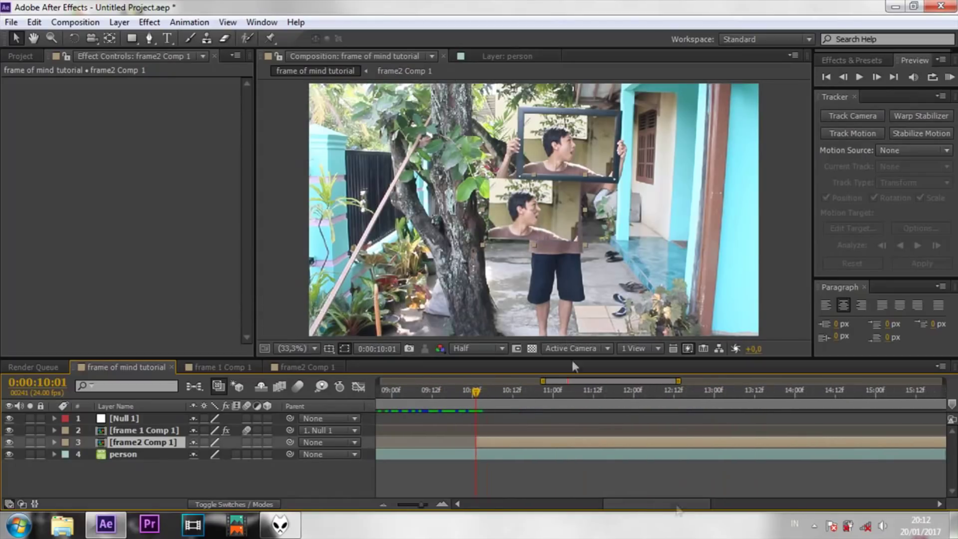
drag(543, 237, 571, 146)
scroll(707, 145, up, 3)
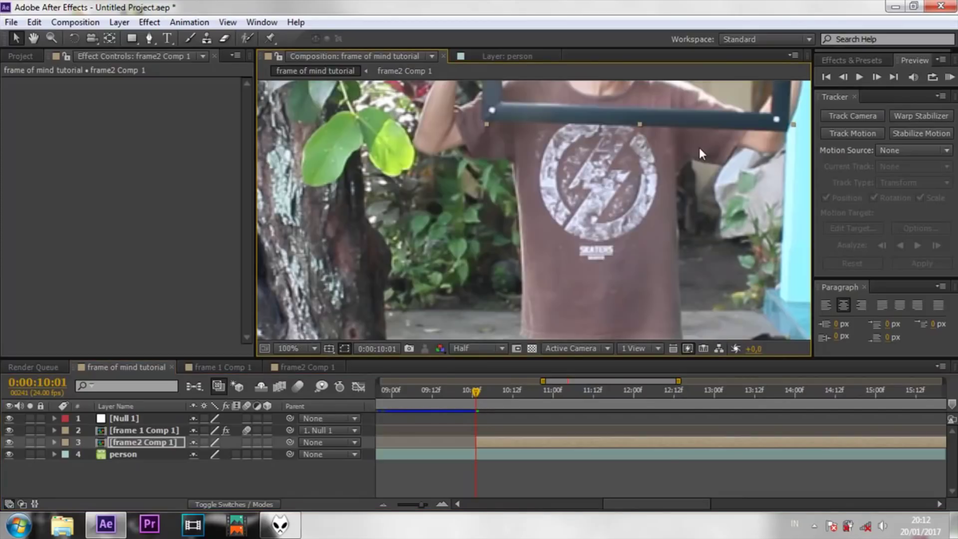
scroll(699, 147, down, 2)
drag(593, 173, 566, 241)
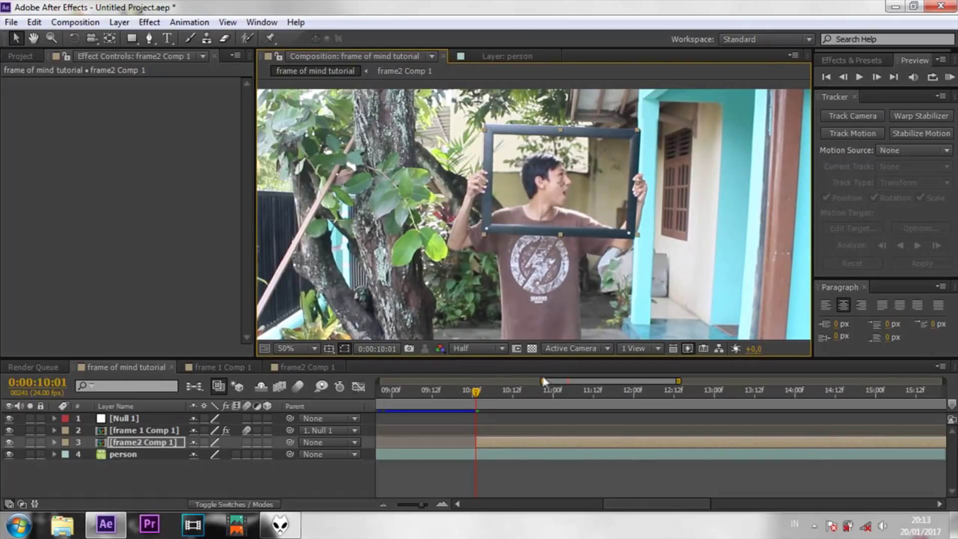
drag(543, 381, 462, 381)
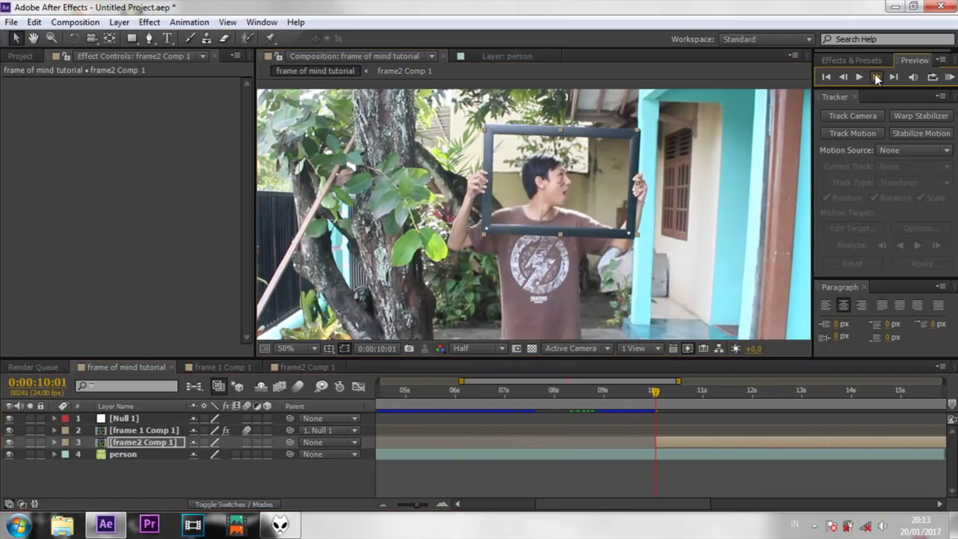
Split the person layer at 10:01 and set the viewer resolution to Full
click(844, 76)
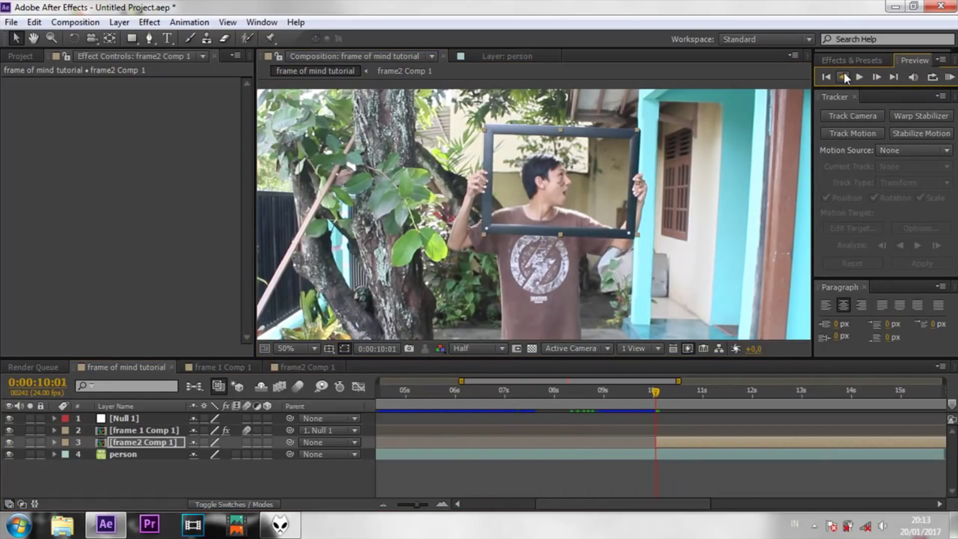
click(877, 77)
key(ctrl+shift+d)
click(476, 348)
click(466, 382)
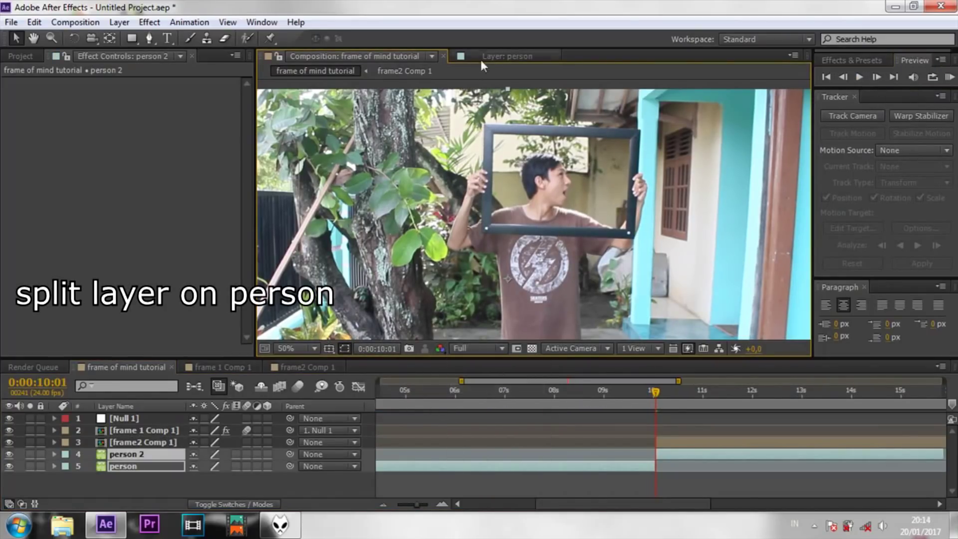
Start a motion track on person 2 with Track Point 1 on the frame's bottom bar
click(492, 57)
click(145, 451)
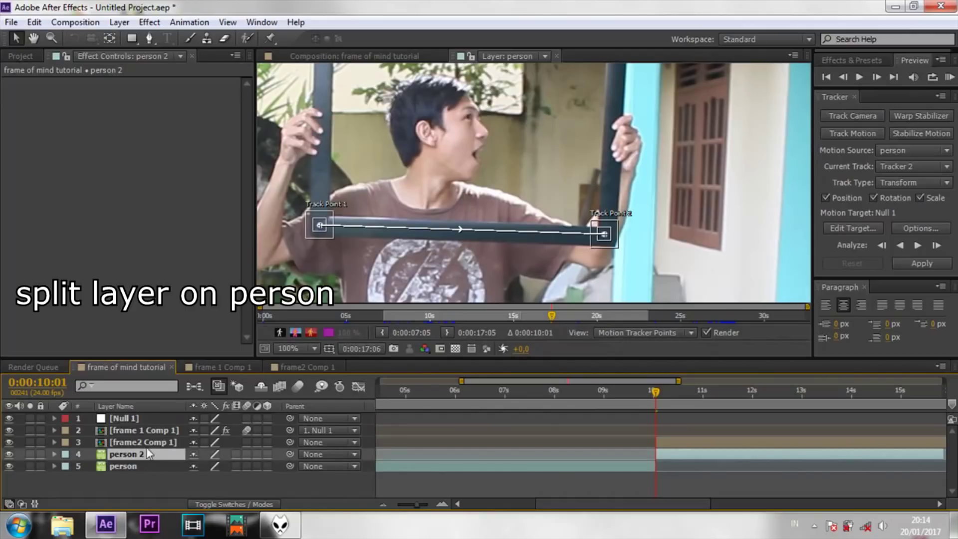
click(867, 133)
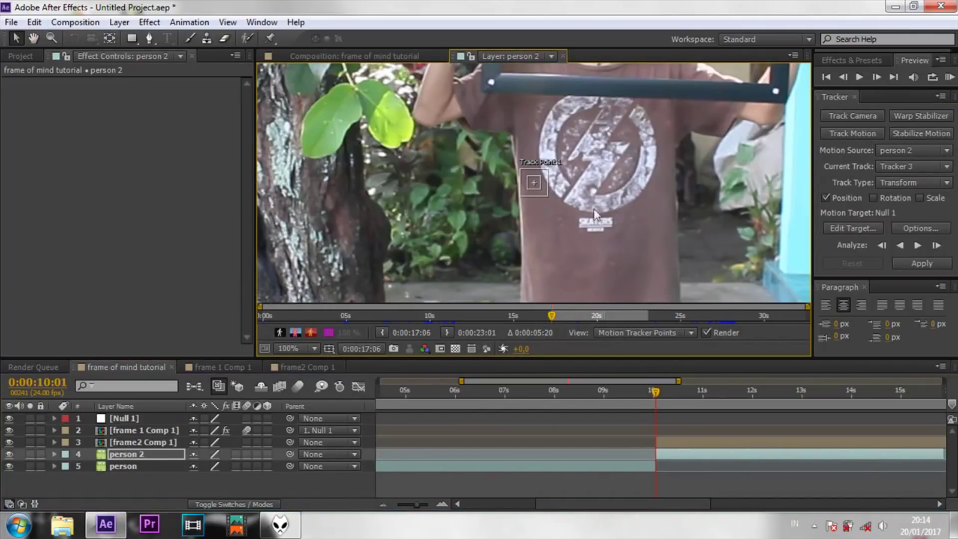
drag(547, 187, 493, 83)
drag(567, 211, 428, 269)
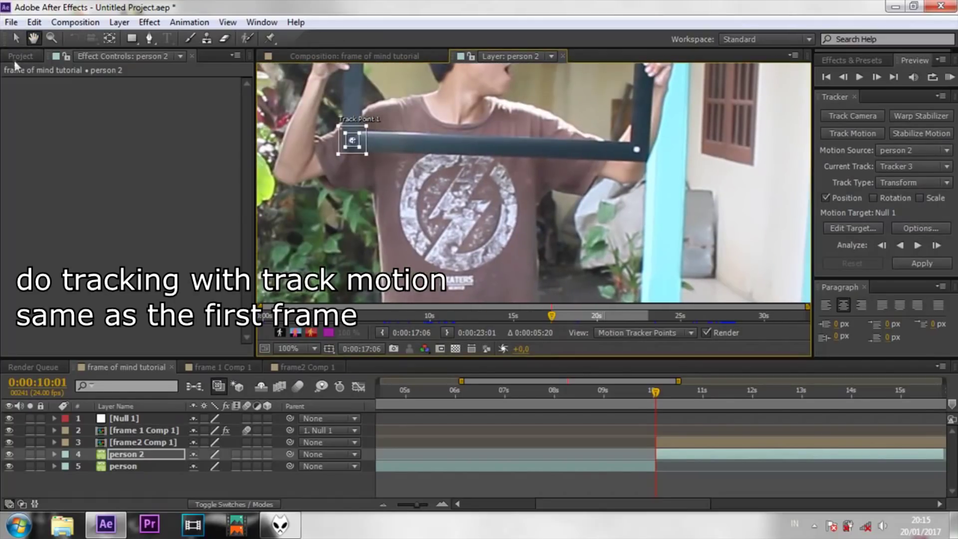
Add rotation and scale tracking and place both track points on the bar's ends
click(874, 198)
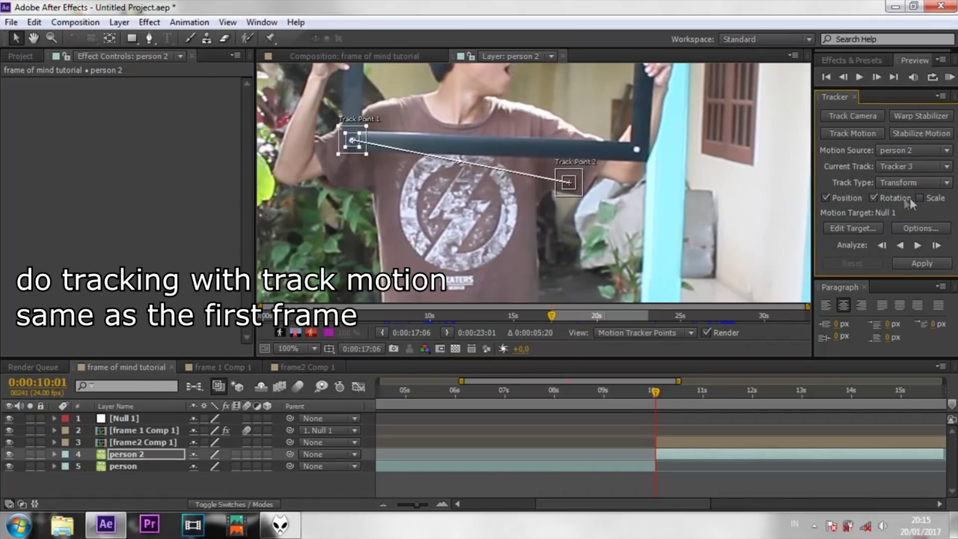
drag(581, 187, 650, 153)
click(33, 38)
drag(297, 70, 284, 138)
key(v)
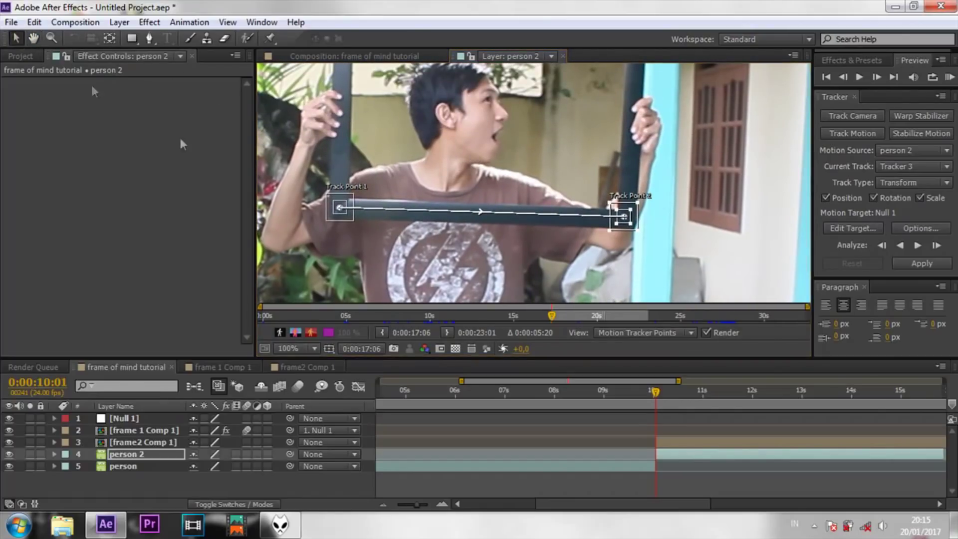
drag(349, 200, 349, 196)
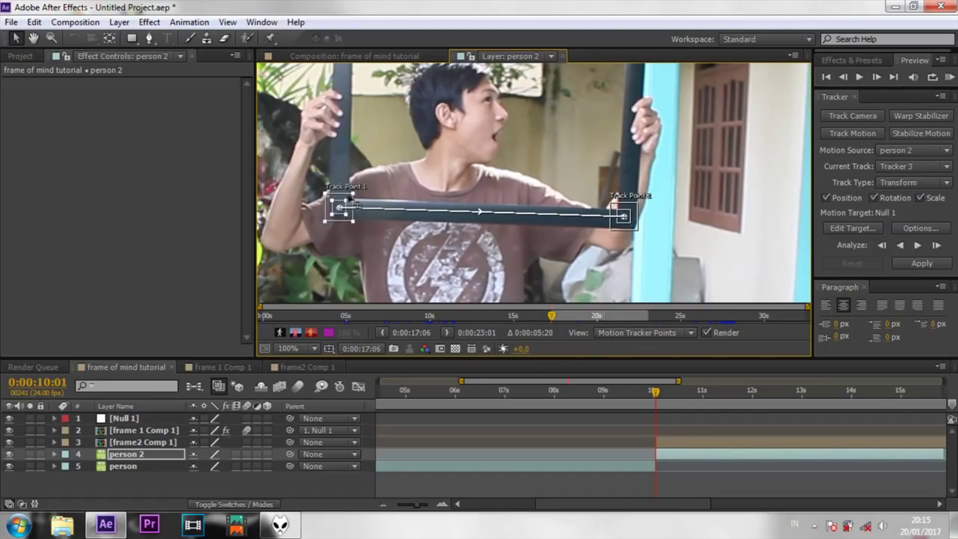
Analyze the track forward through the footage to 0:00:15:20
click(938, 245)
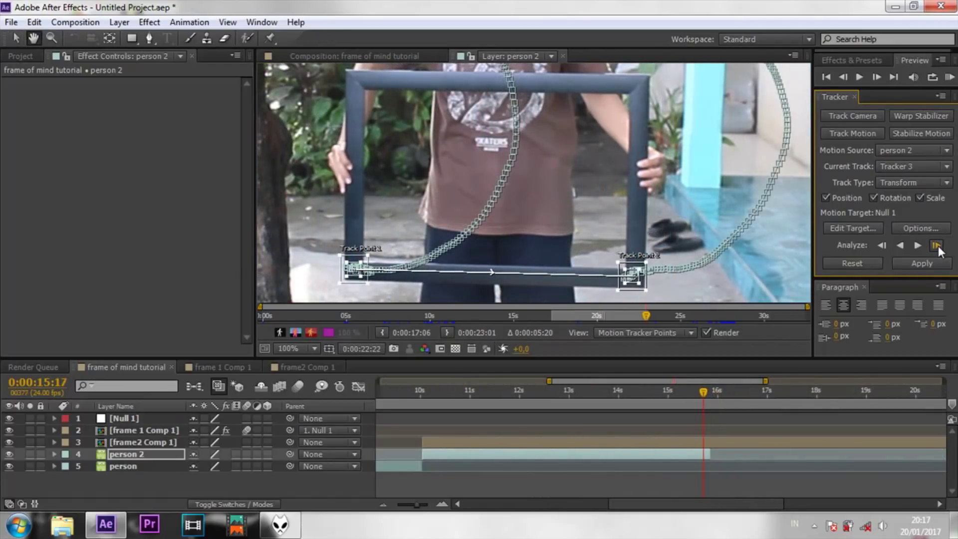
click(16, 37)
click(119, 22)
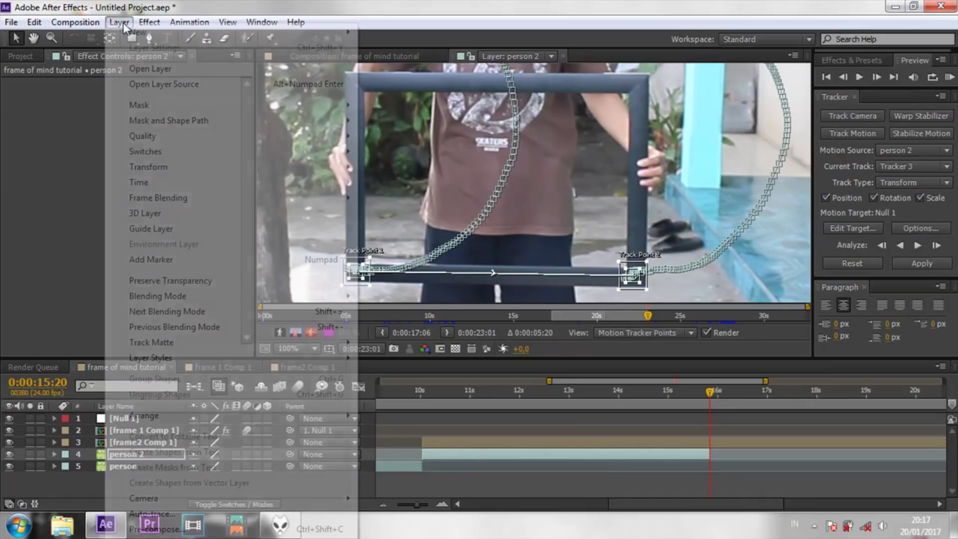
Add a Null 2 layer and set it as the tracker's motion target
mouse_move(224, 33)
click(389, 95)
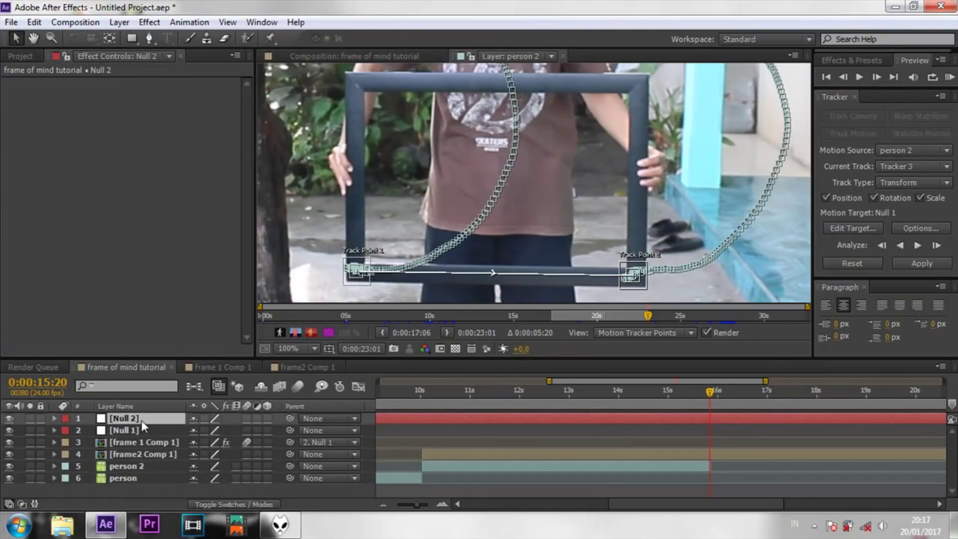
click(853, 228)
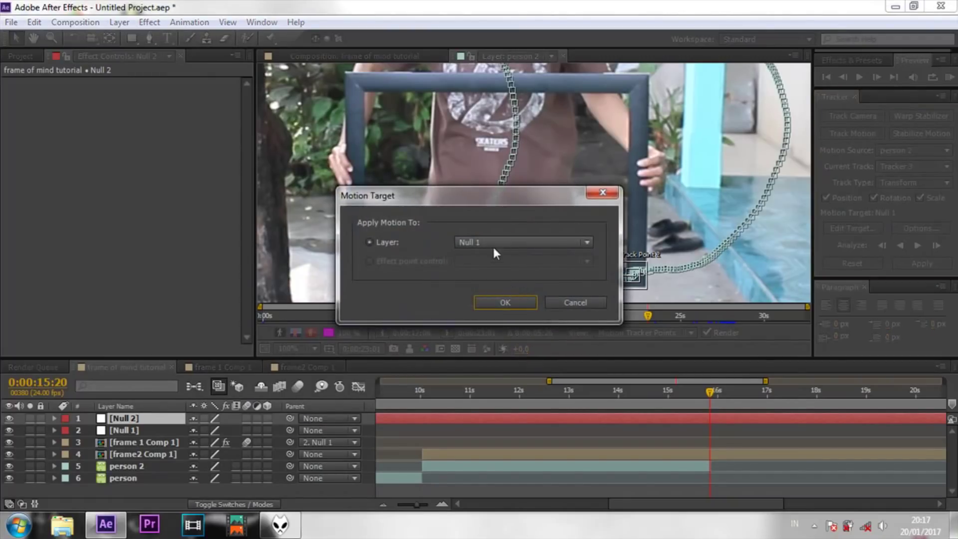
click(492, 245)
click(491, 259)
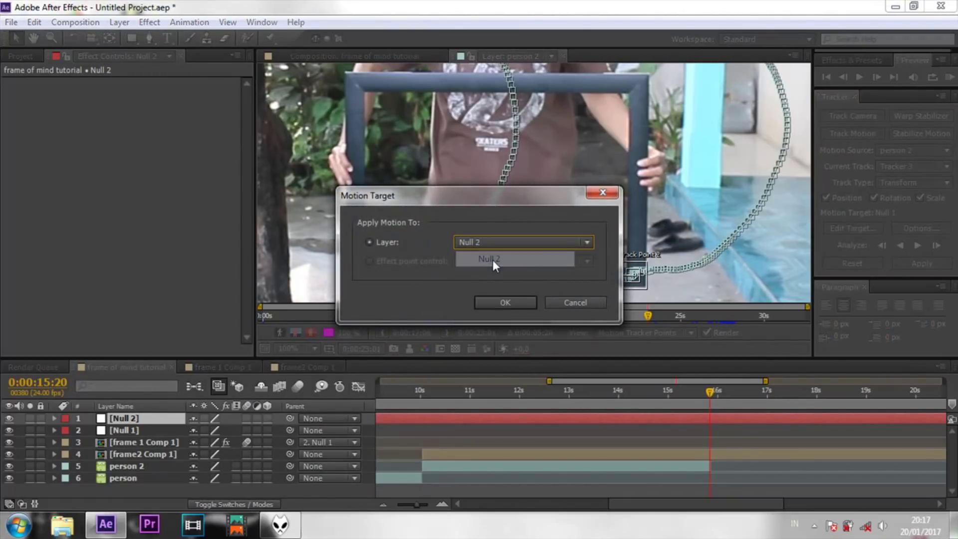
click(520, 303)
Apply Tracker 3's position, scale and rotation data to Null 2
click(903, 263)
click(453, 276)
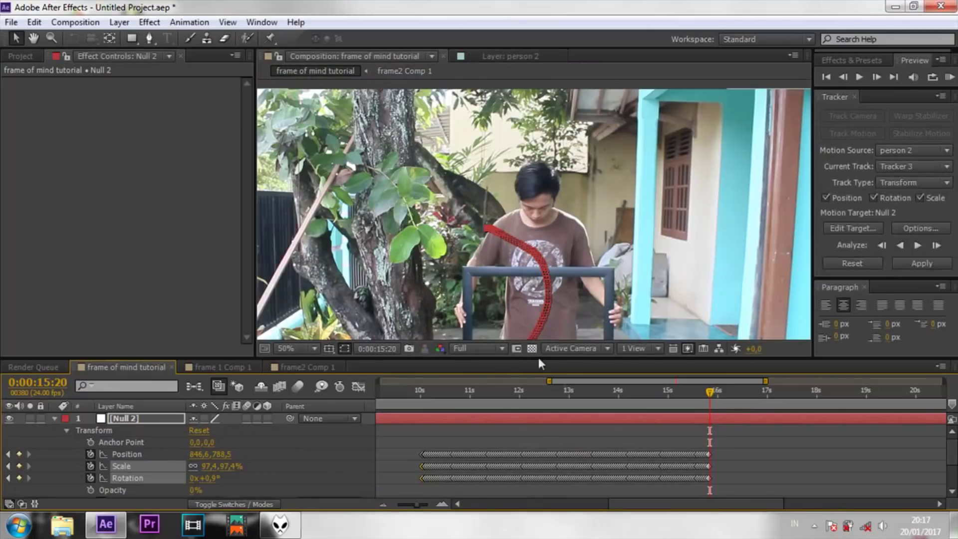
click(54, 419)
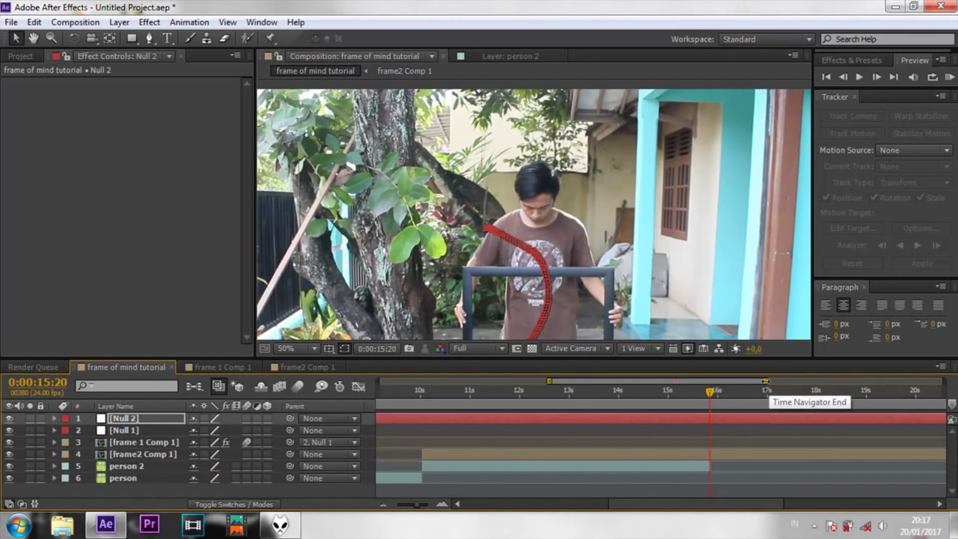
drag(766, 382, 733, 382)
Split Null 2 at 10:01 and delete its earlier part
click(426, 396)
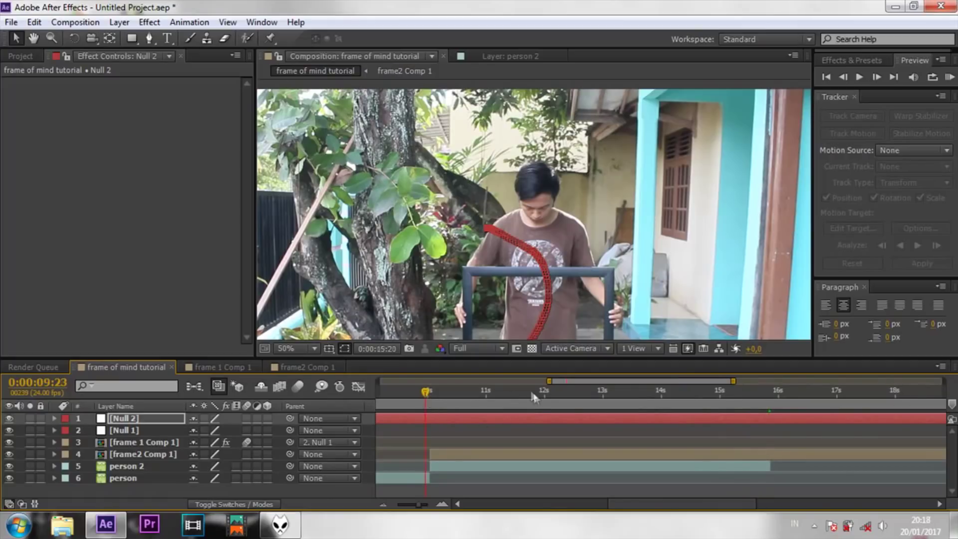
drag(733, 381, 636, 381)
click(875, 75)
click(875, 76)
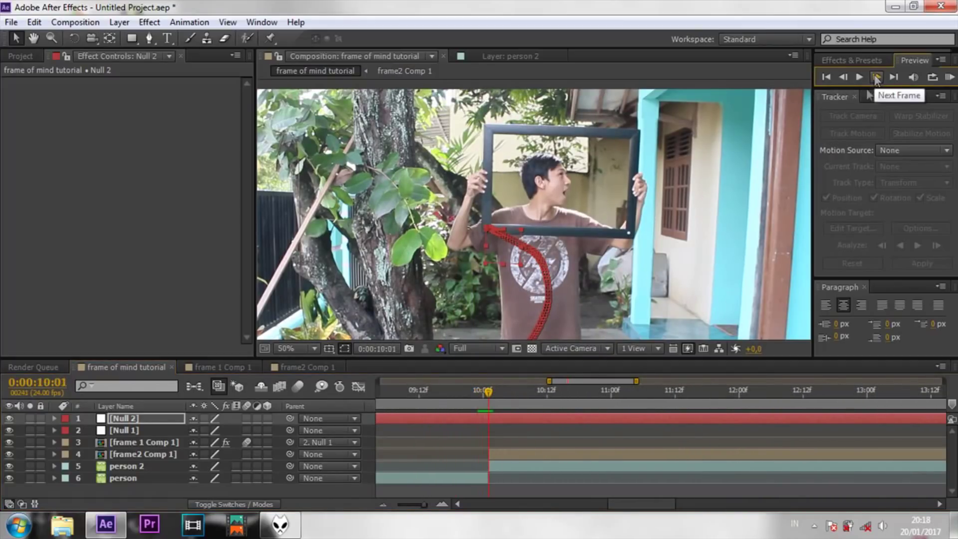
key(ctrl+shift+d)
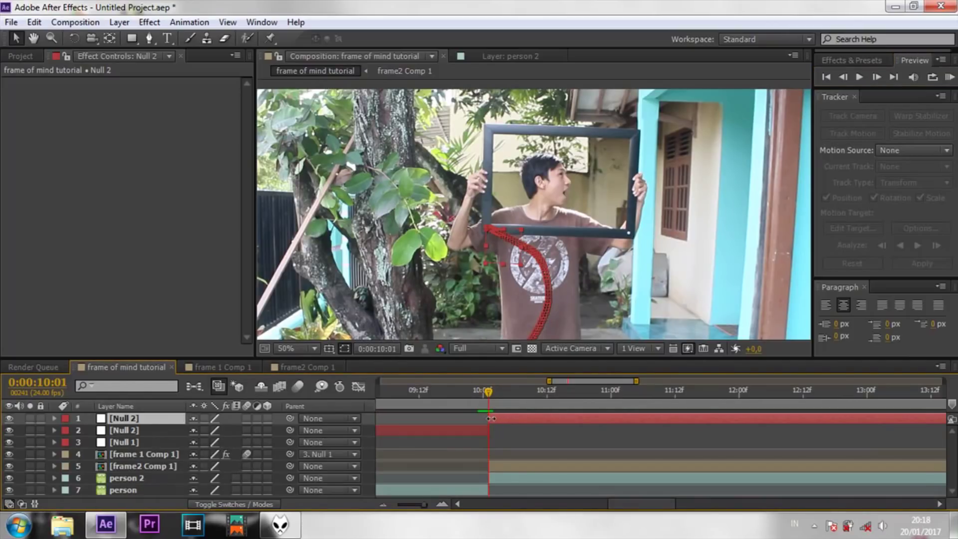
click(473, 432)
key(Delete)
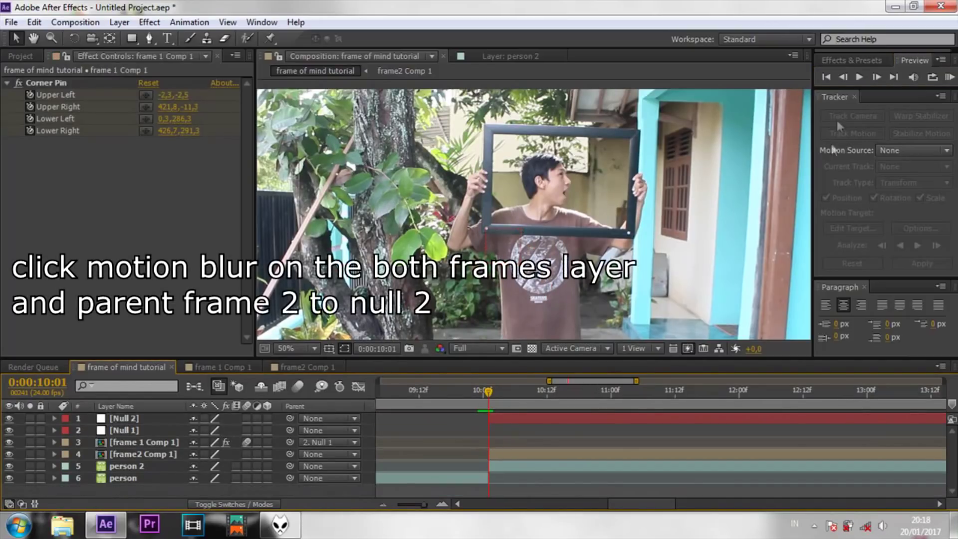
Turn on motion blur for frame2 Comp 1 and parent it to Null 2
click(294, 454)
click(247, 454)
drag(289, 454, 136, 419)
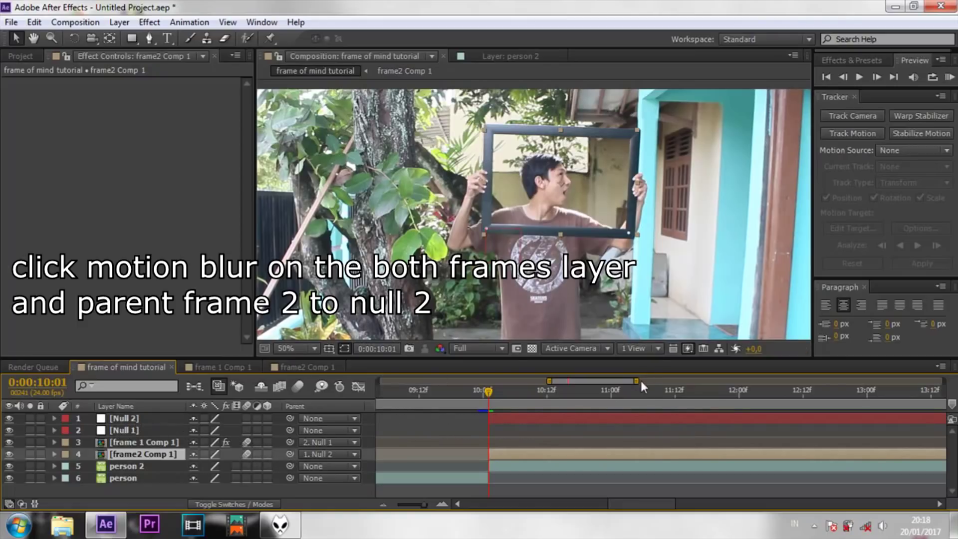
Fit the composition in the viewer at Full resolution, preview the result, and return to 10:01
click(503, 348)
click(496, 393)
click(301, 348)
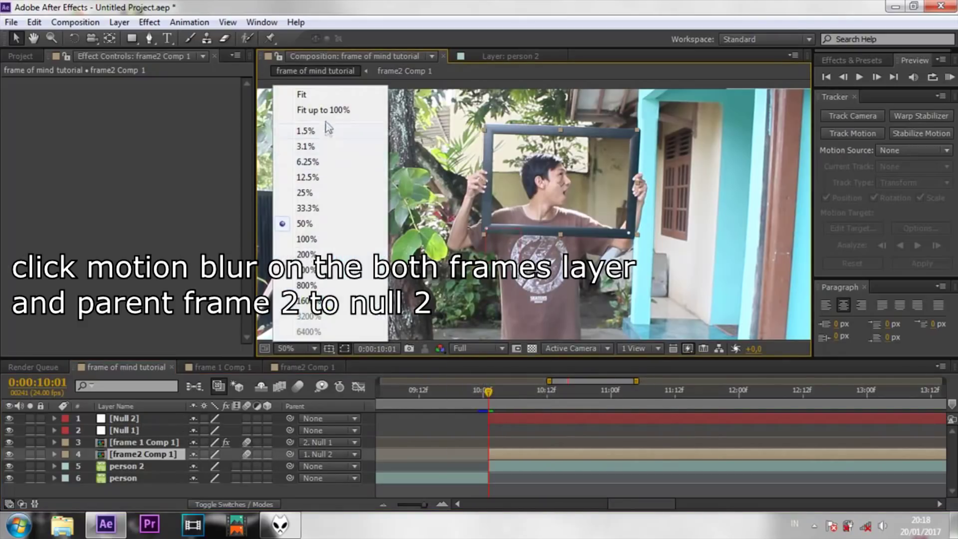
click(320, 107)
click(859, 77)
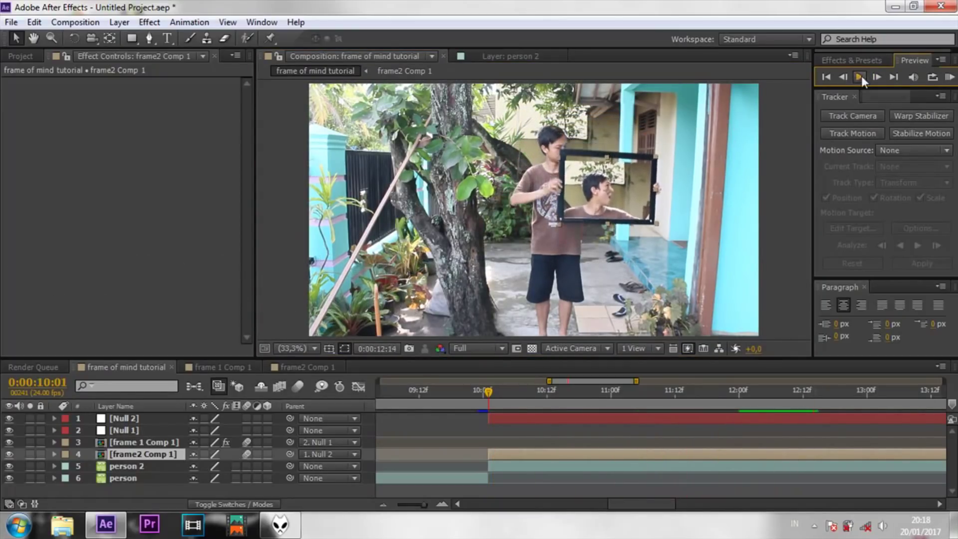
click(859, 77)
click(487, 391)
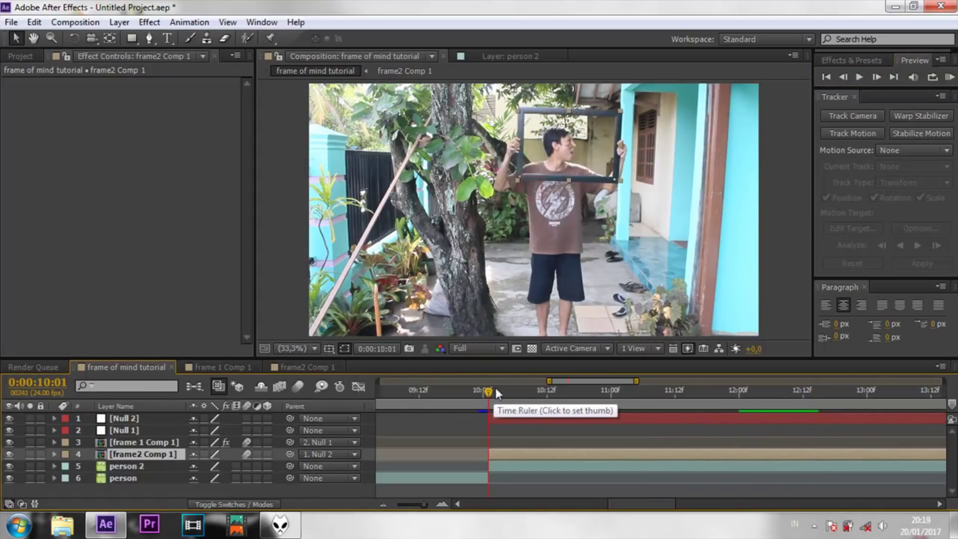
Apply Corner Pin to frame2 Comp 1 and keyframe all four corner positions
click(149, 22)
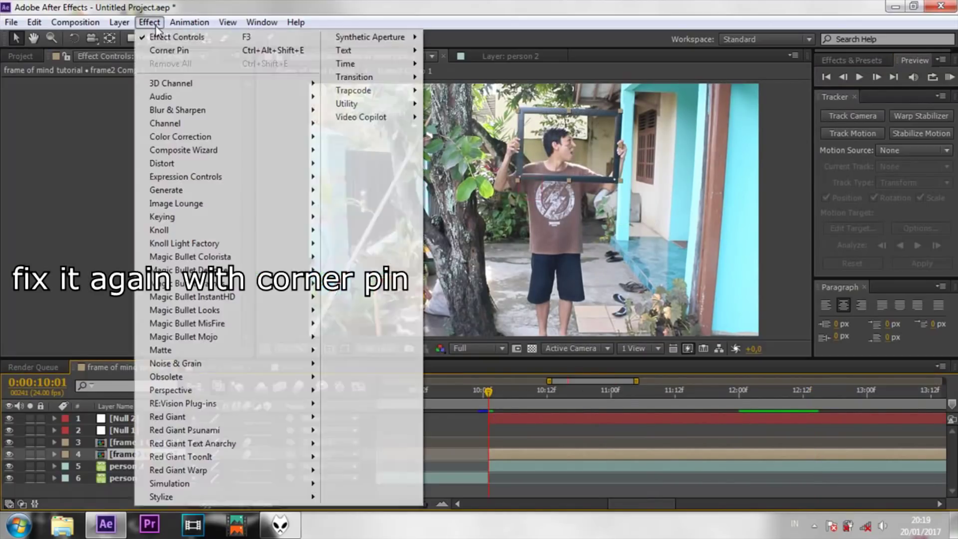
click(170, 51)
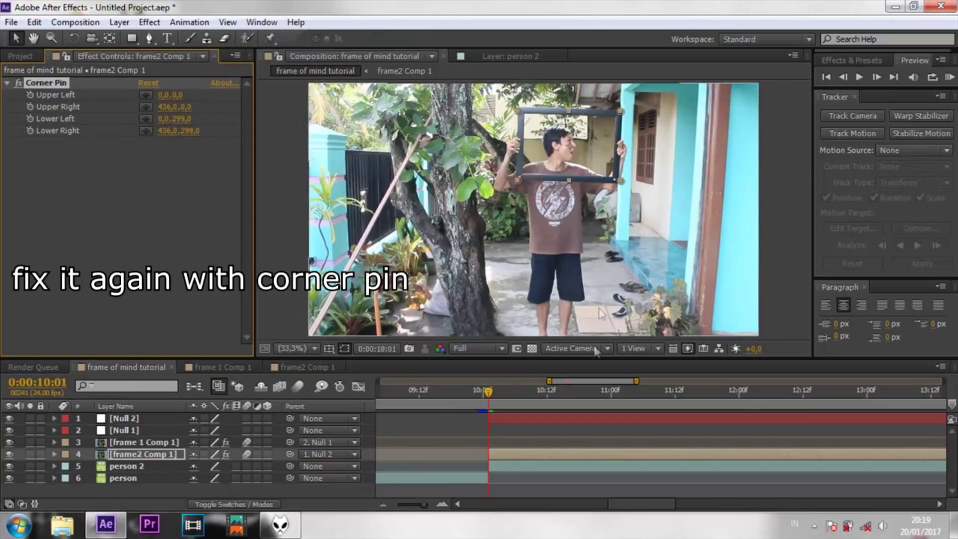
click(31, 95)
click(31, 106)
click(31, 118)
click(31, 130)
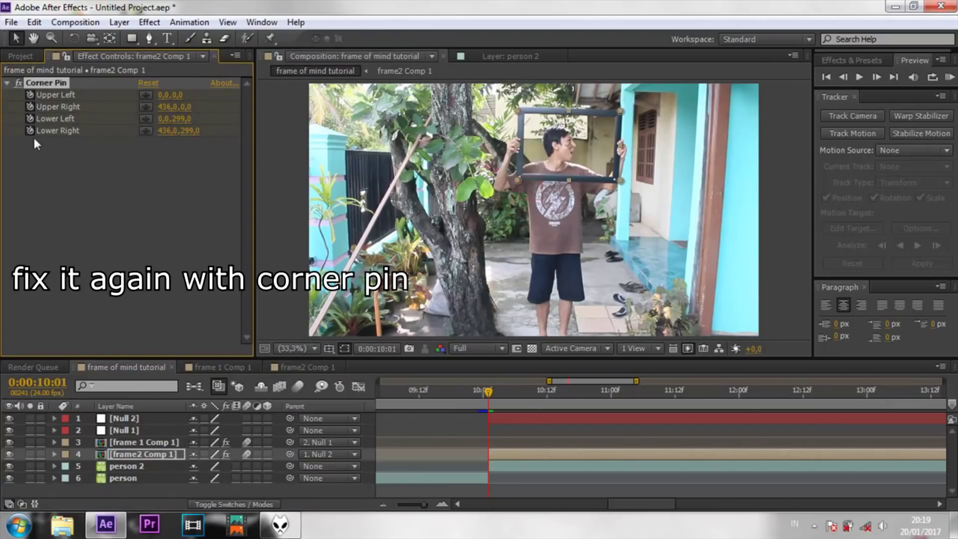
Advance seven frames and nudge the upper-right and upper-left pins onto the frame's corners
scroll(554, 210, up, 3)
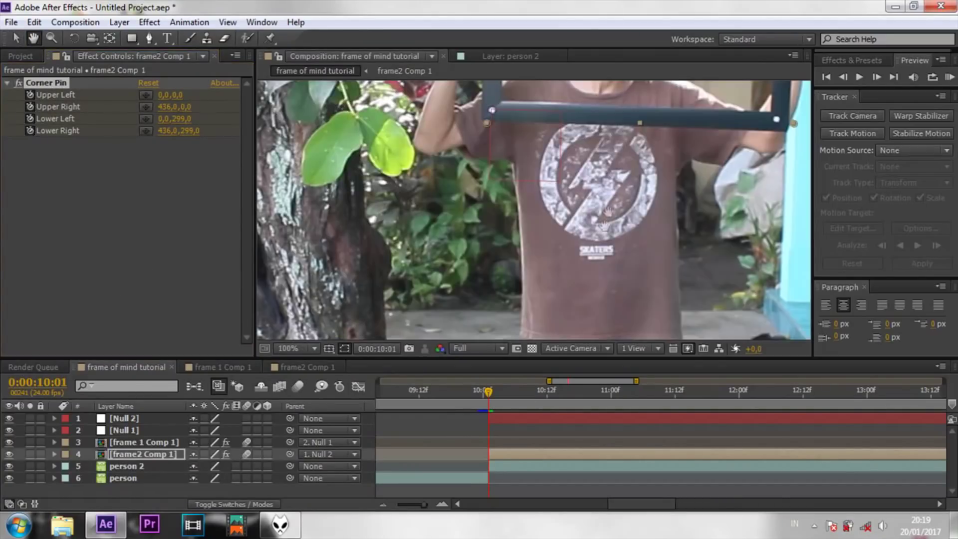
drag(614, 184, 545, 252)
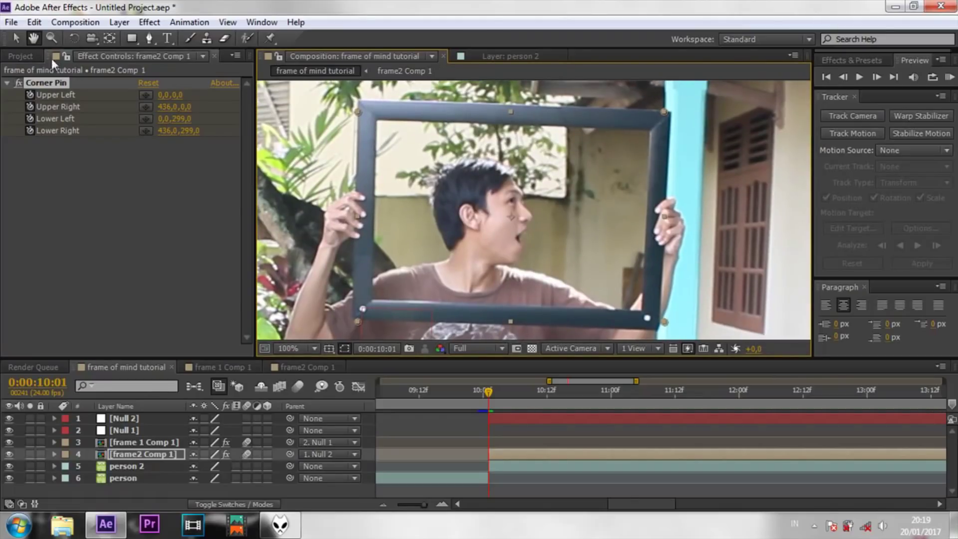
key(v)
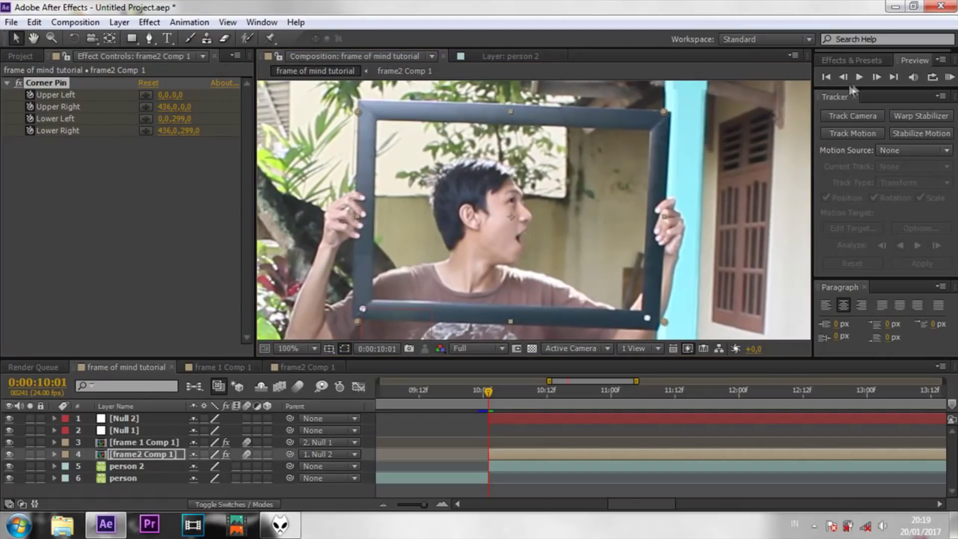
click(877, 78)
click(878, 78)
click(877, 77)
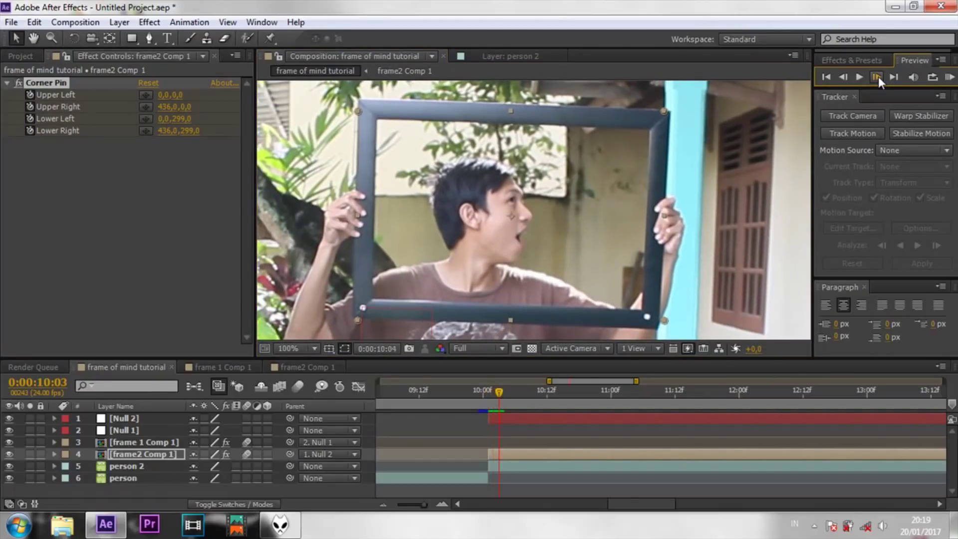
click(877, 77)
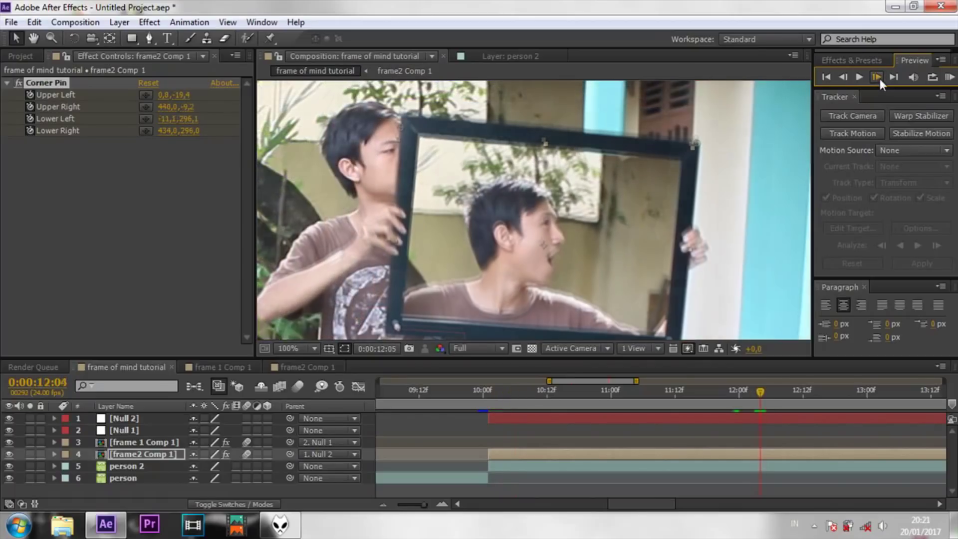
click(878, 78)
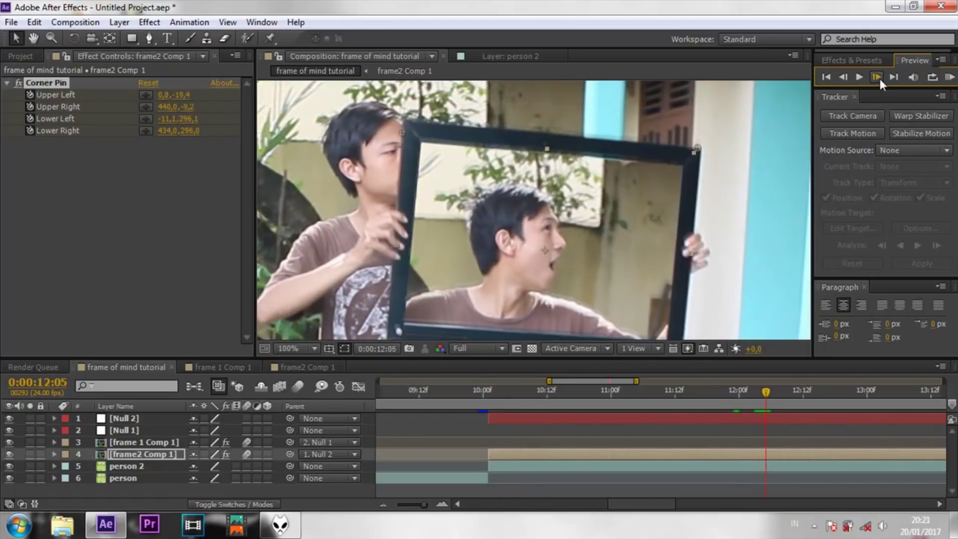
click(878, 78)
click(877, 77)
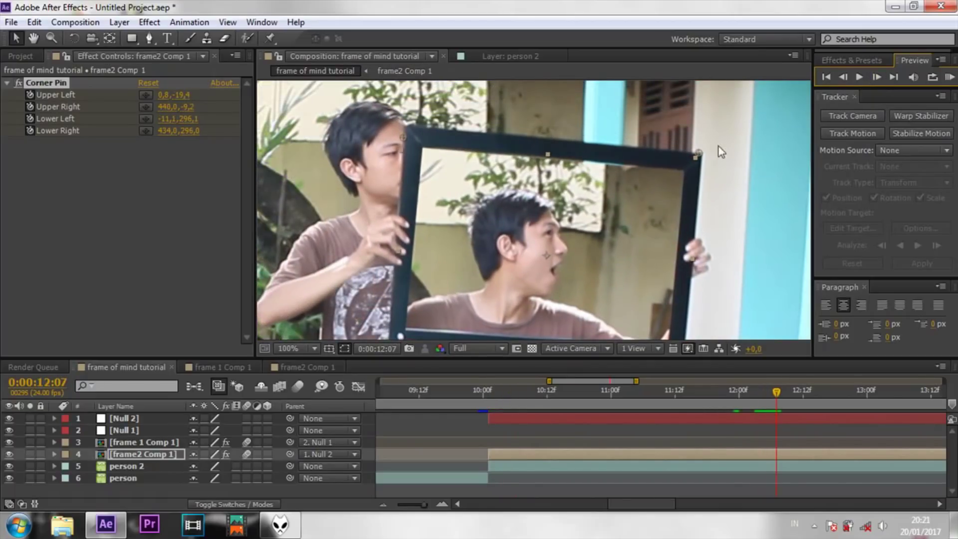
drag(699, 153, 699, 151)
drag(401, 136, 401, 135)
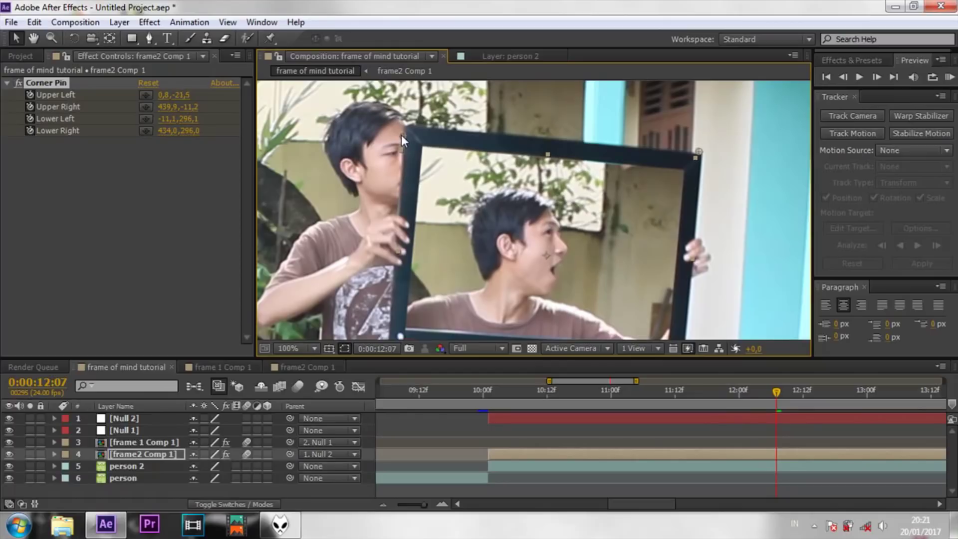
Advance six more frames and match the upper-left pin to the frame, continuing toward 12:16
click(33, 38)
drag(500, 208, 474, 155)
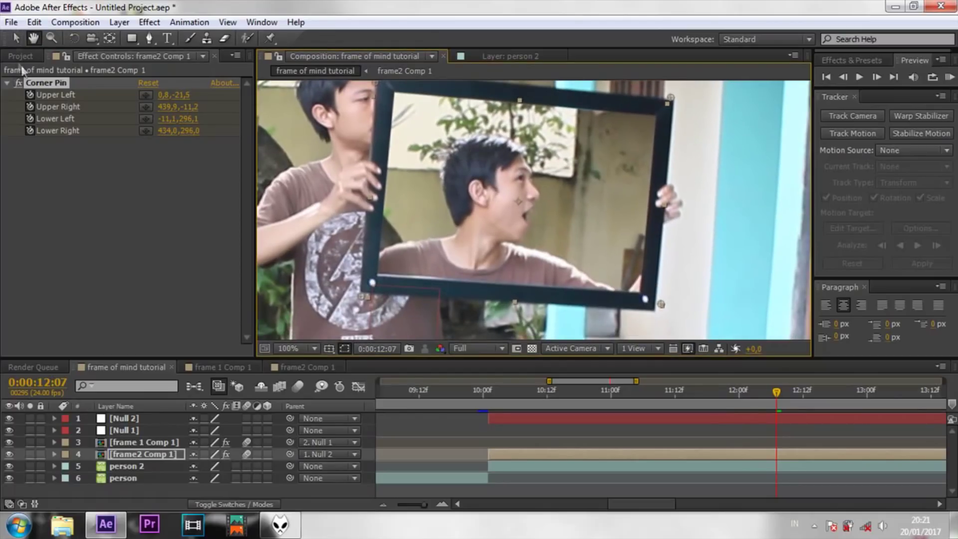
key(v)
click(877, 77)
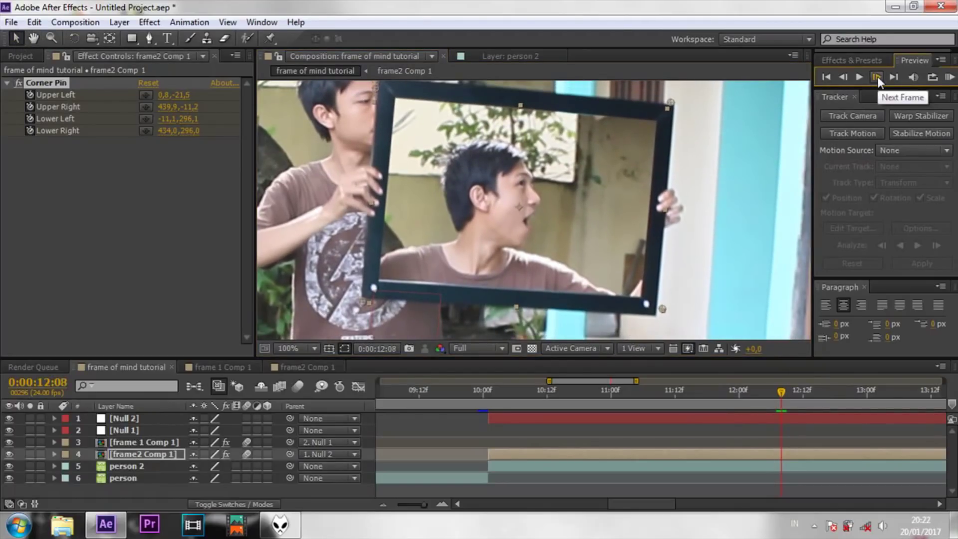
click(877, 76)
click(876, 76)
click(877, 76)
click(877, 76)
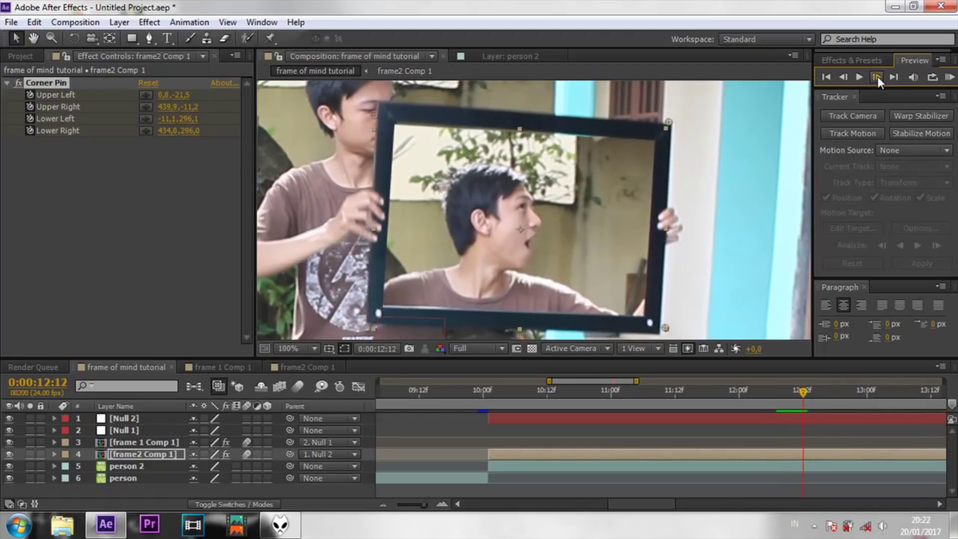
click(877, 77)
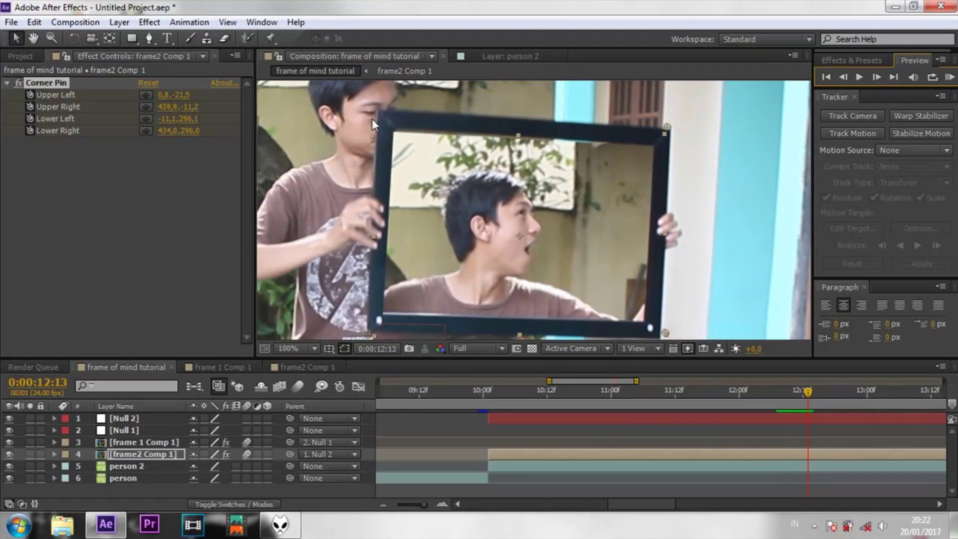
drag(372, 118, 374, 116)
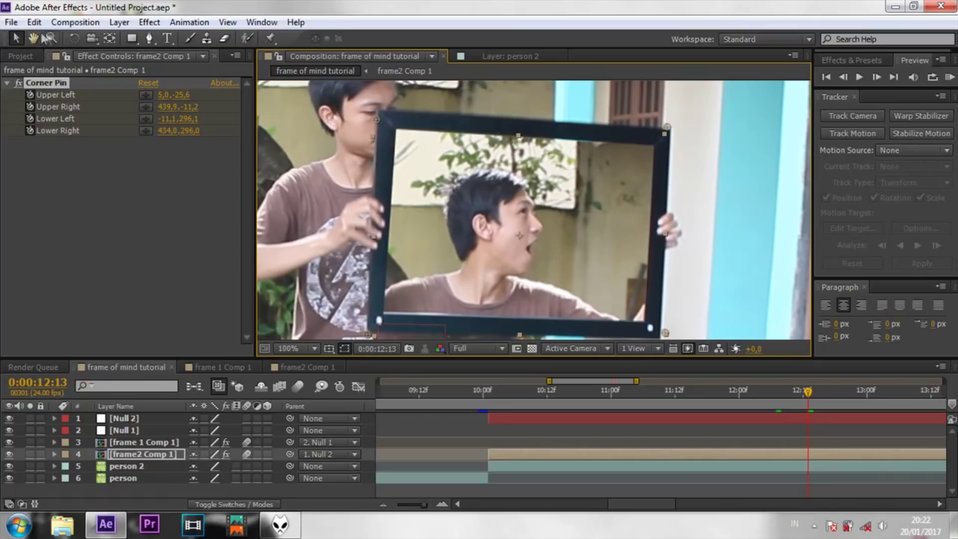
drag(499, 229, 478, 206)
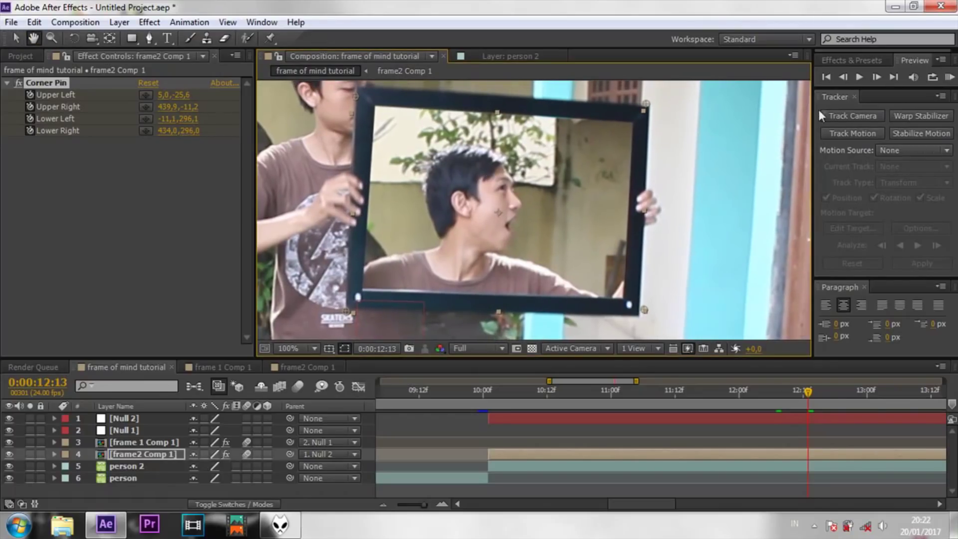
click(878, 75)
click(878, 75)
Over the next four frames, refit the upper-right, lower-right, upper-left and lower-left pins to the frame
click(876, 76)
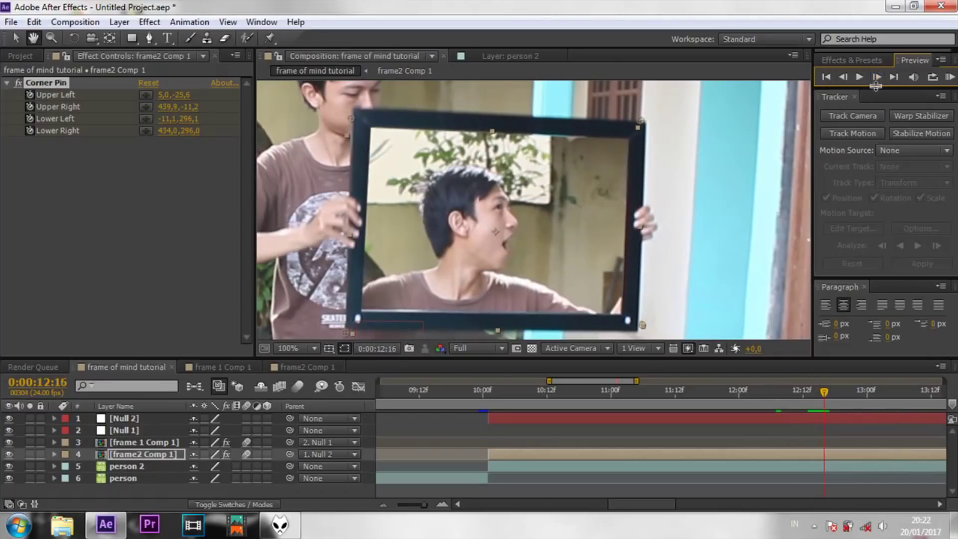
click(876, 75)
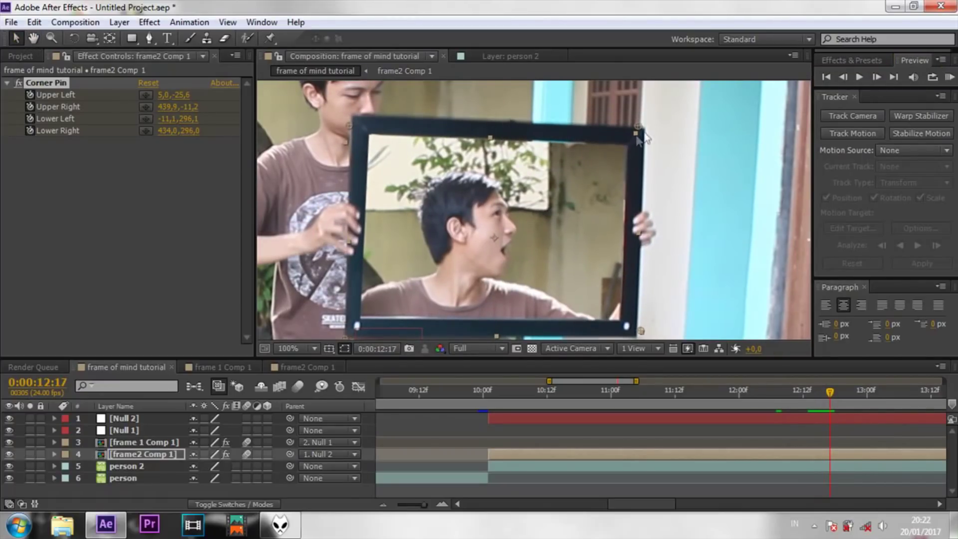
drag(637, 134, 639, 132)
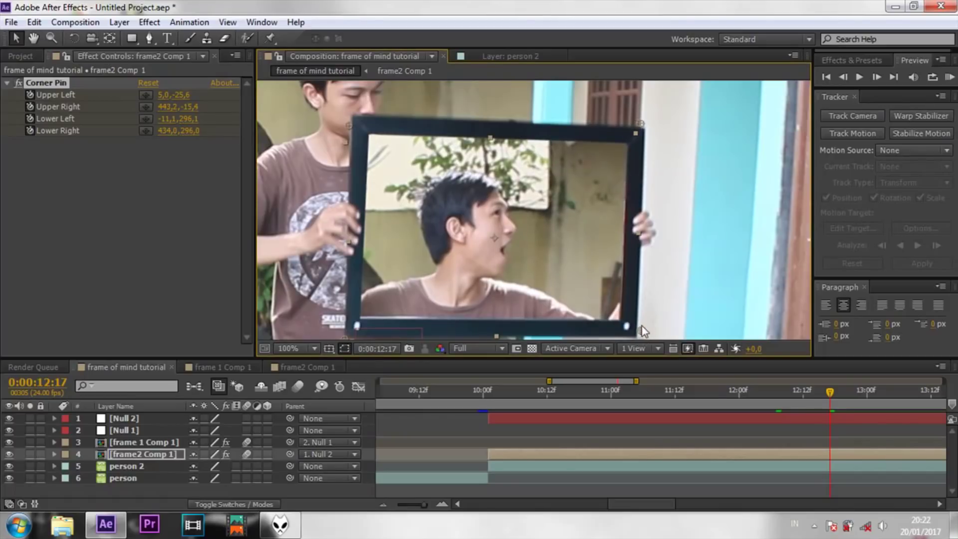
drag(641, 325, 643, 326)
drag(347, 124, 348, 124)
click(878, 80)
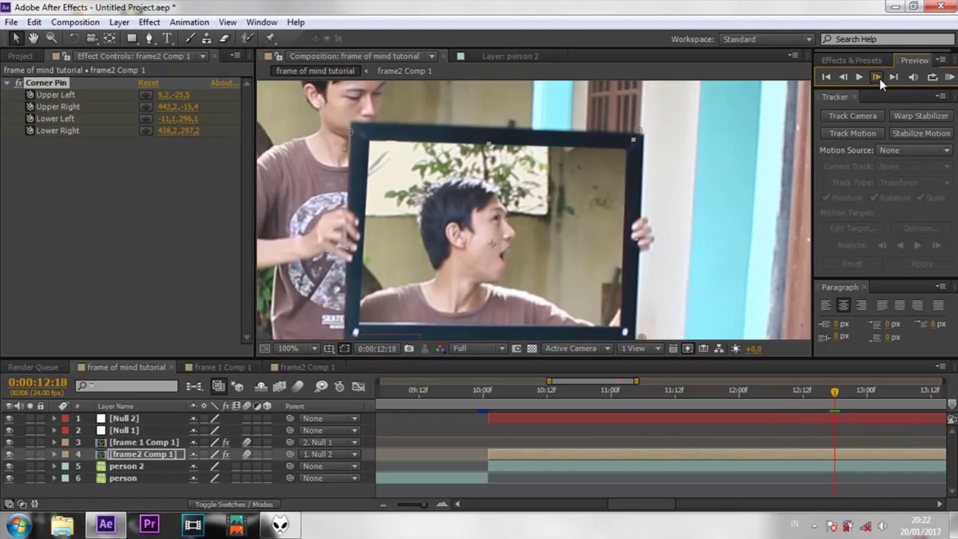
click(878, 77)
drag(633, 136, 636, 136)
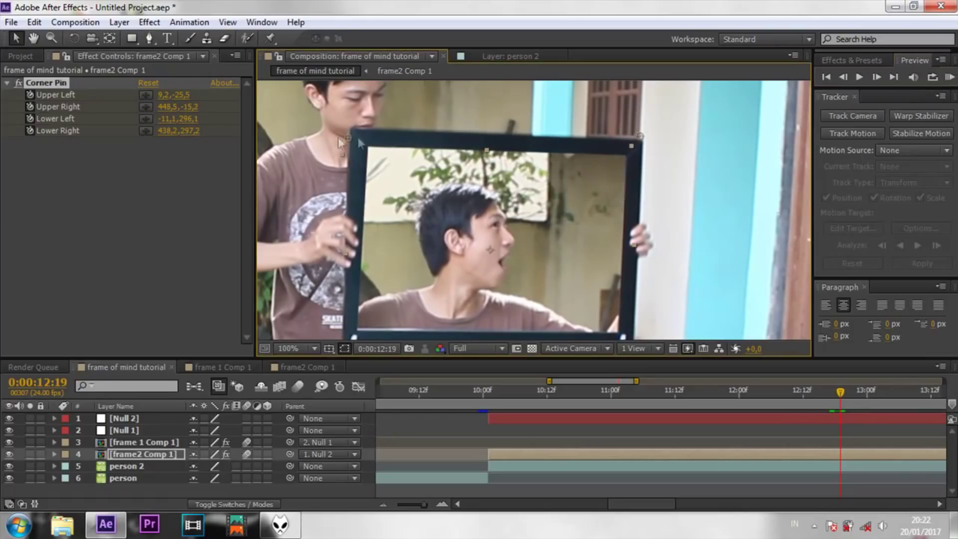
click(33, 40)
drag(563, 225, 560, 198)
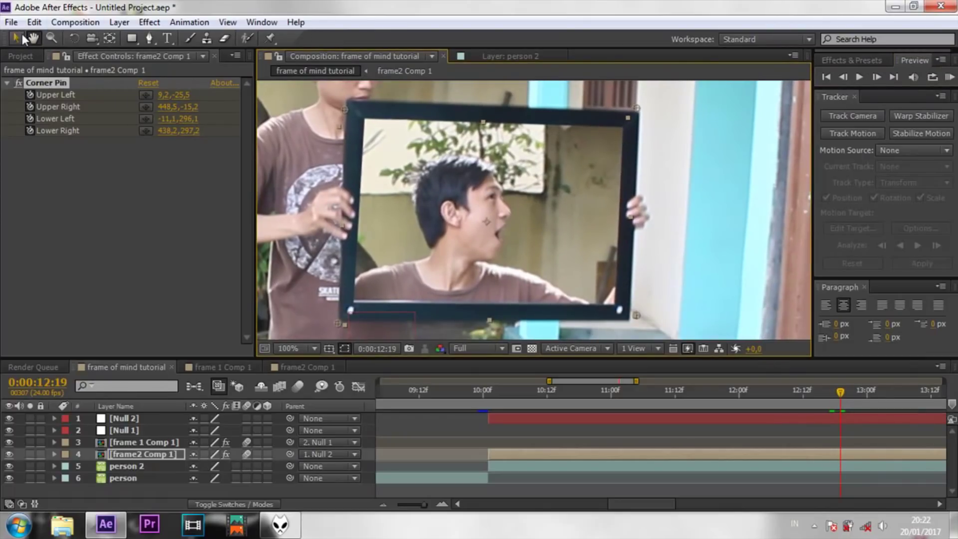
click(22, 36)
drag(337, 322, 339, 321)
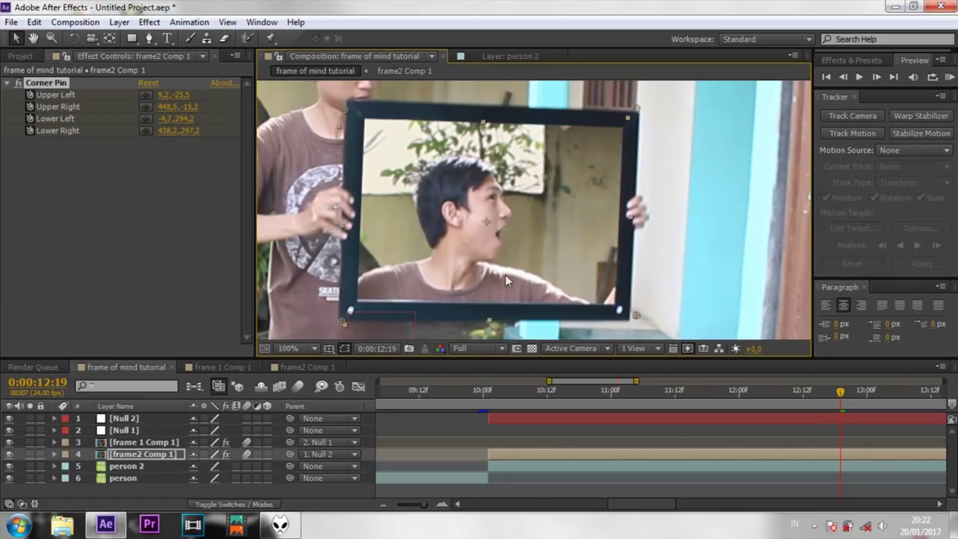
Advance four more frames and refit the upper-right and lower-right pins, reaching 15:17
click(882, 79)
click(882, 80)
click(881, 77)
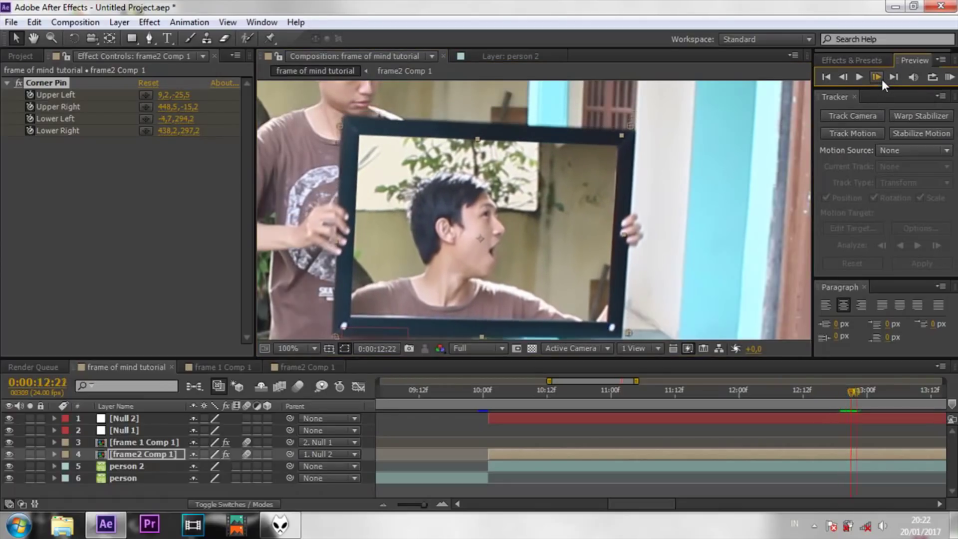
click(881, 77)
drag(621, 136, 620, 138)
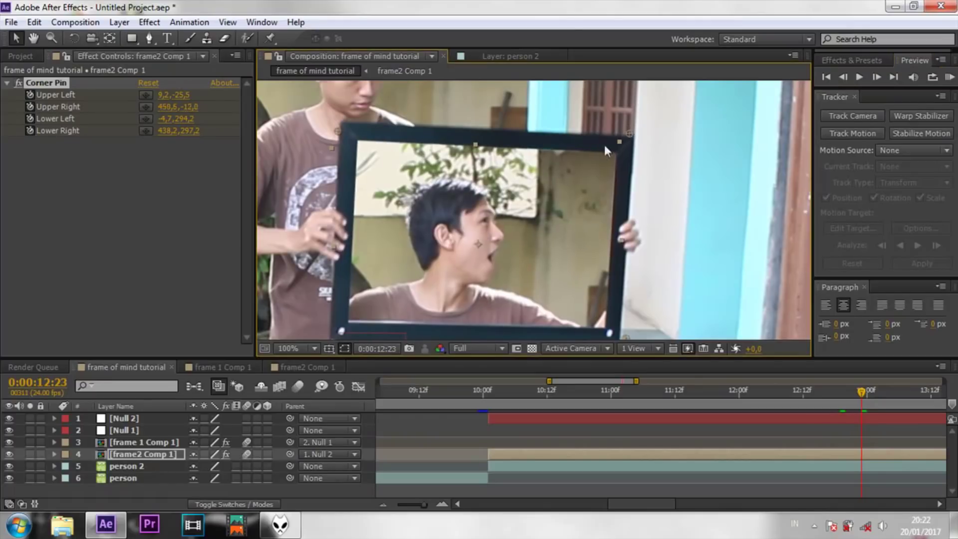
drag(344, 178, 343, 167)
click(15, 38)
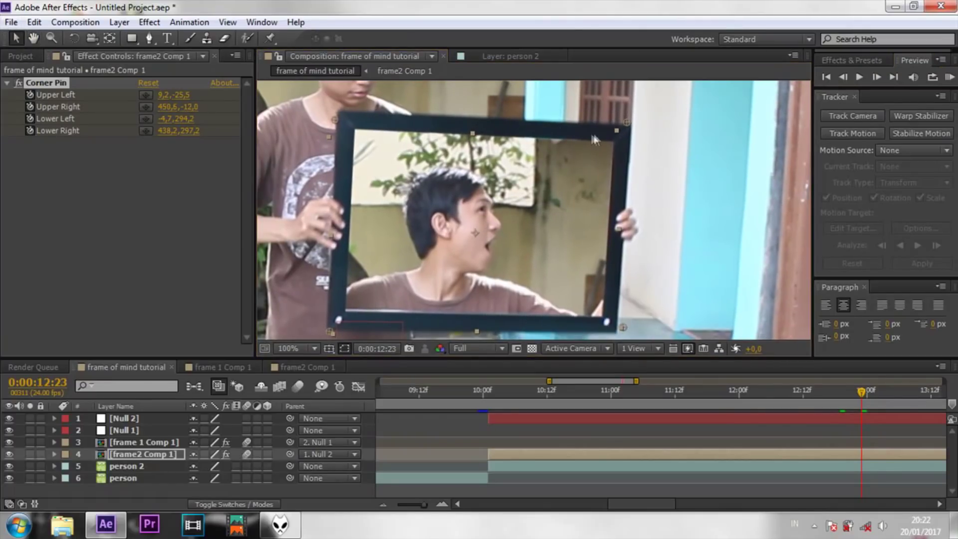
drag(629, 127, 630, 124)
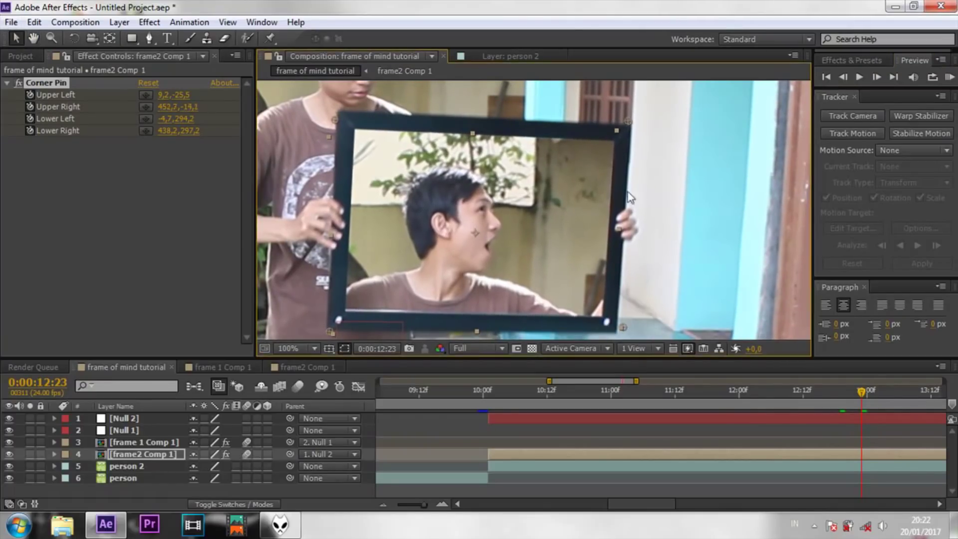
drag(616, 327, 618, 325)
click(876, 76)
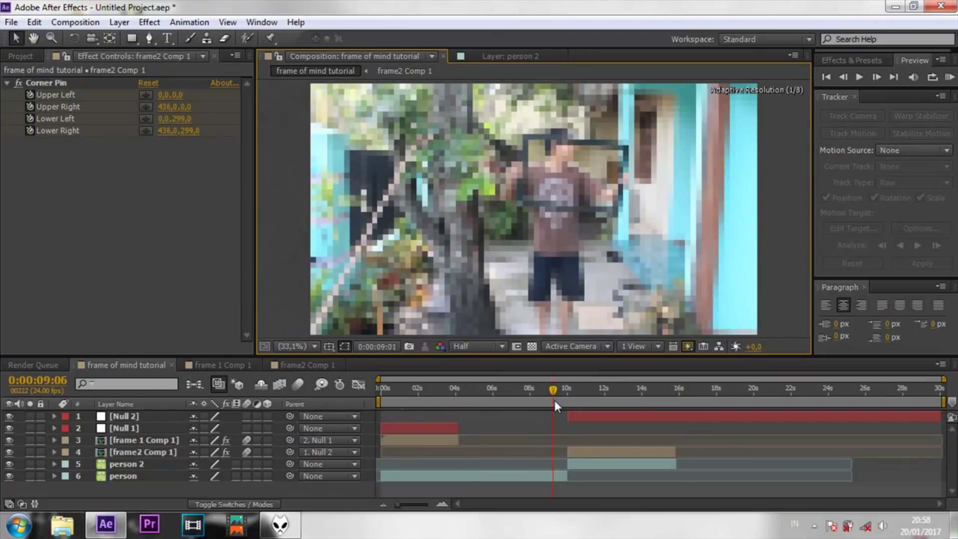
Start the work area near 9 seconds and RAM-preview the frame-in-frame composite
drag(378, 401, 527, 412)
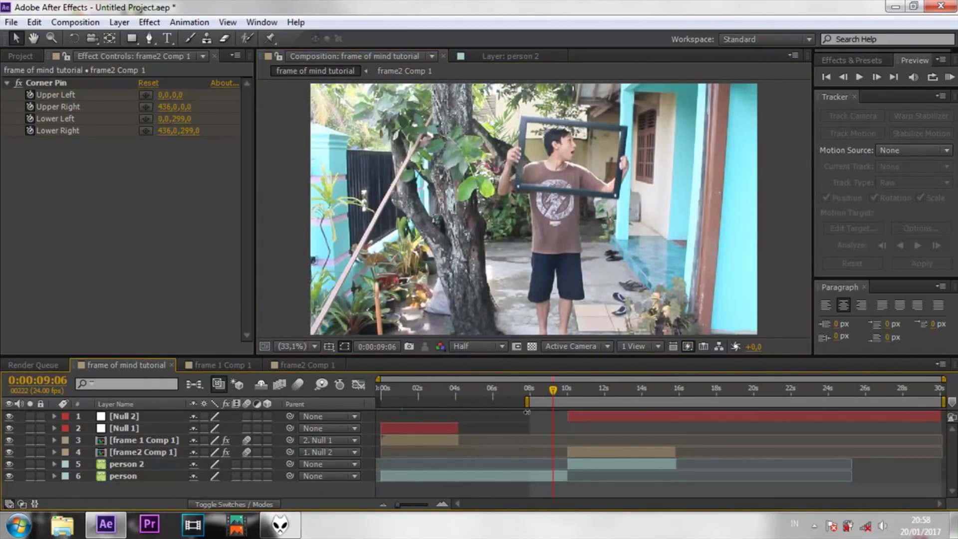
click(950, 77)
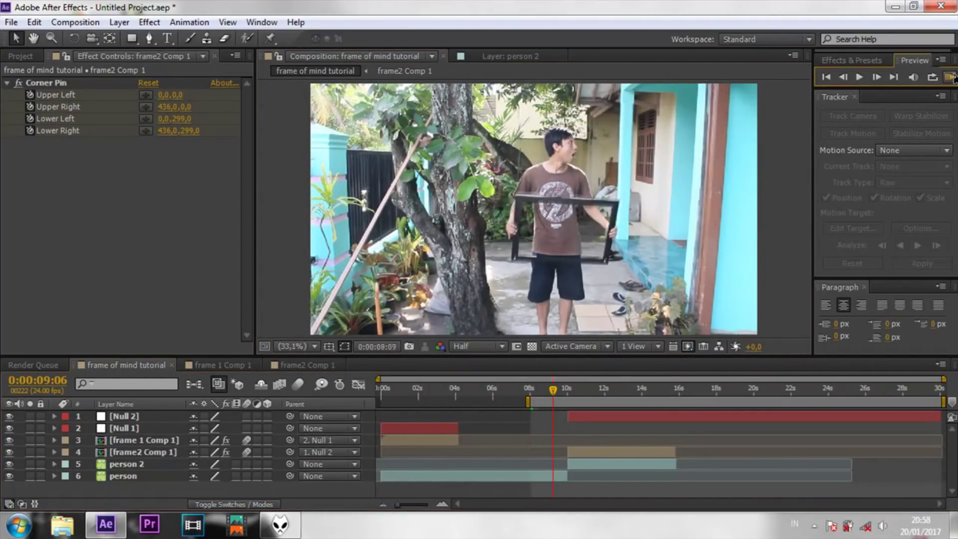